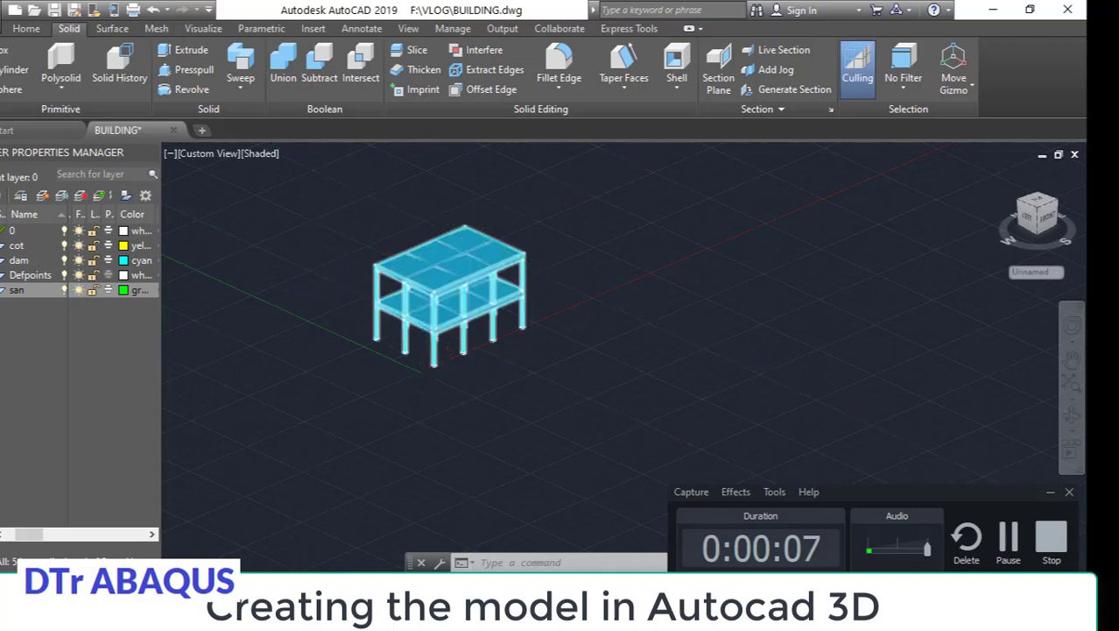
Step: Switch the building to the 2D Wireframe visual style and orbit it
left_click(256, 154)
left_click(288, 195)
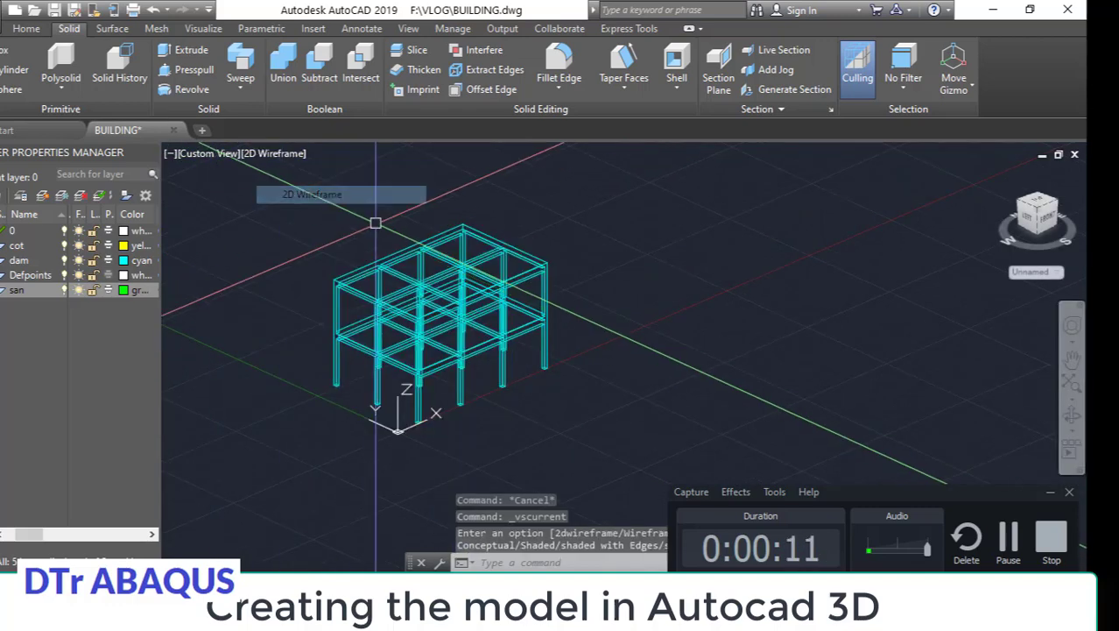
left_click(1070, 421)
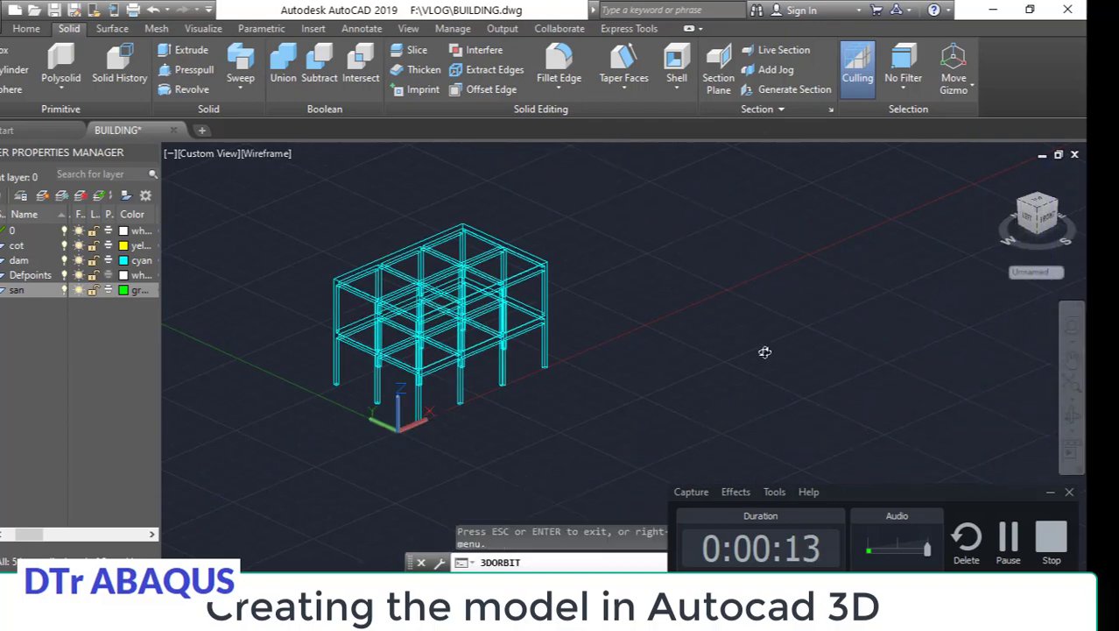
mouse_move(765, 349)
left_mouse_down()
mouse_move(755, 357)
mouse_move(782, 305)
mouse_move(737, 327)
mouse_move(665, 322)
mouse_move(670, 292)
mouse_move(440, 334)
left_mouse_up()
Step: Zoom and orbit to a higher corner view to inspect the wireframe columns, beams and slabs
scroll(368, 329, "up", 1)
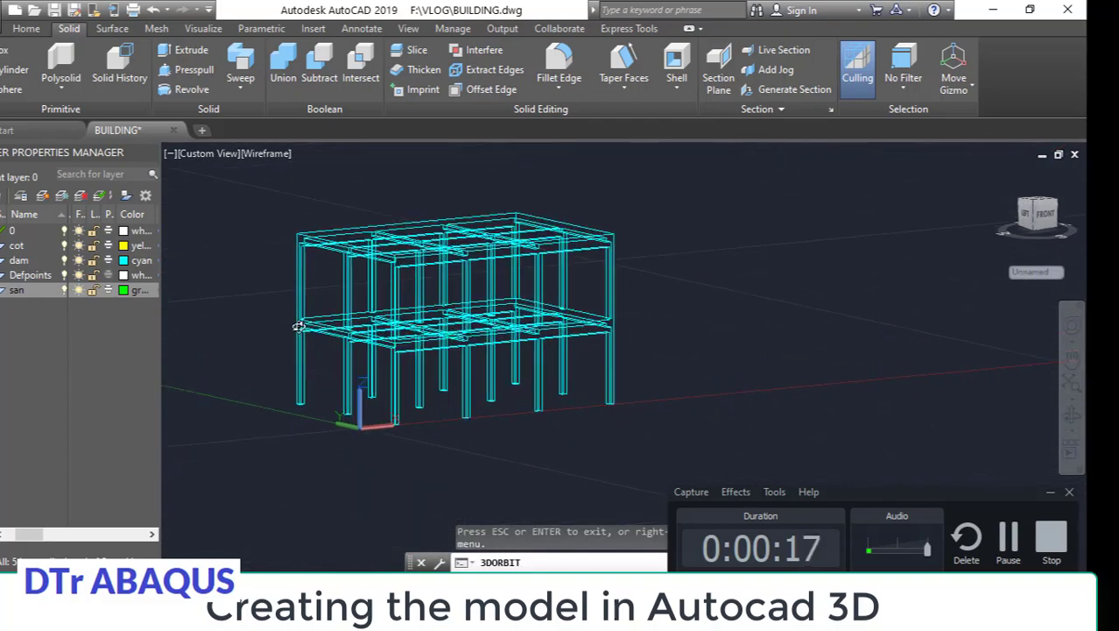
scroll(300, 319, "up", 2)
scroll(300, 320, "up", 1)
mouse_move(540, 292)
left_mouse_down()
mouse_move(549, 320)
mouse_move(574, 332)
mouse_move(554, 318)
mouse_move(402, 346)
left_mouse_up()
scroll(401, 346, "down", 2)
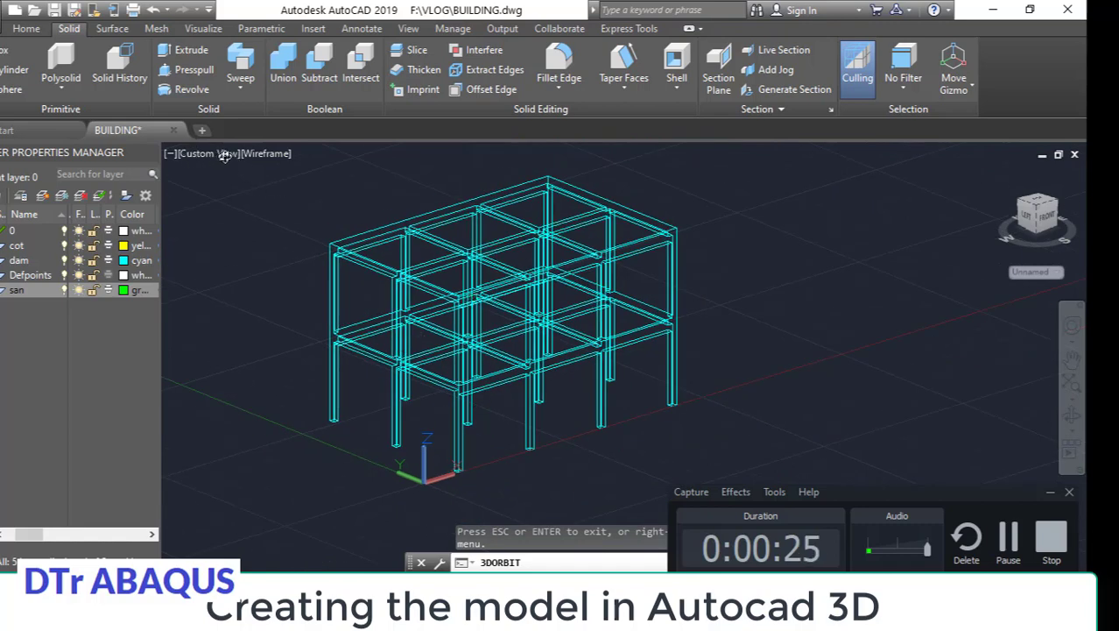
key("Escape")
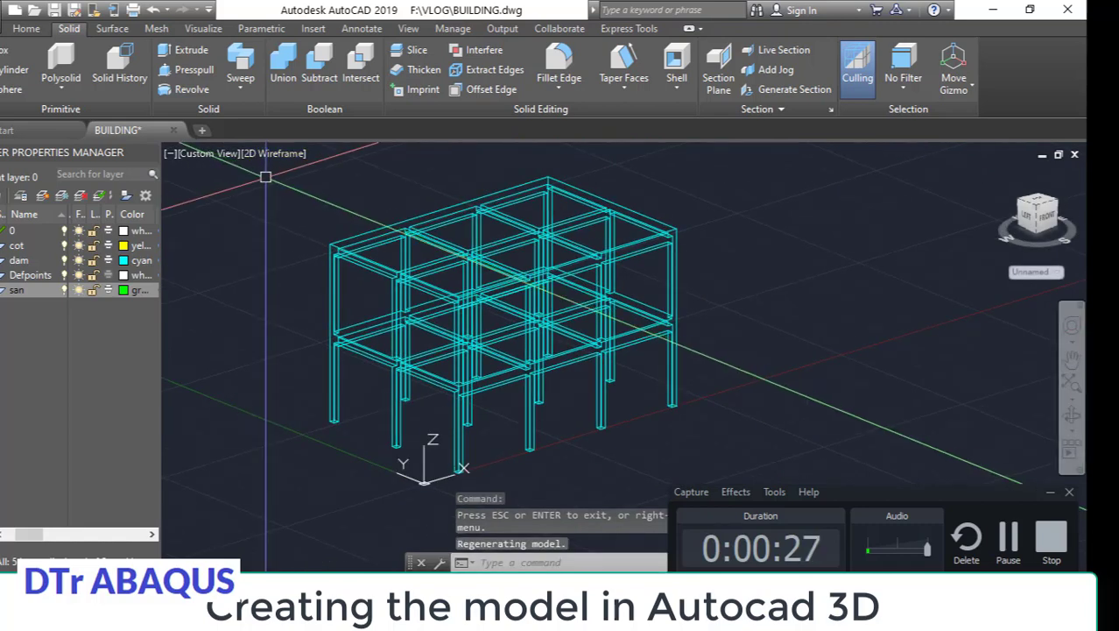
left_click(273, 155)
left_click(271, 155)
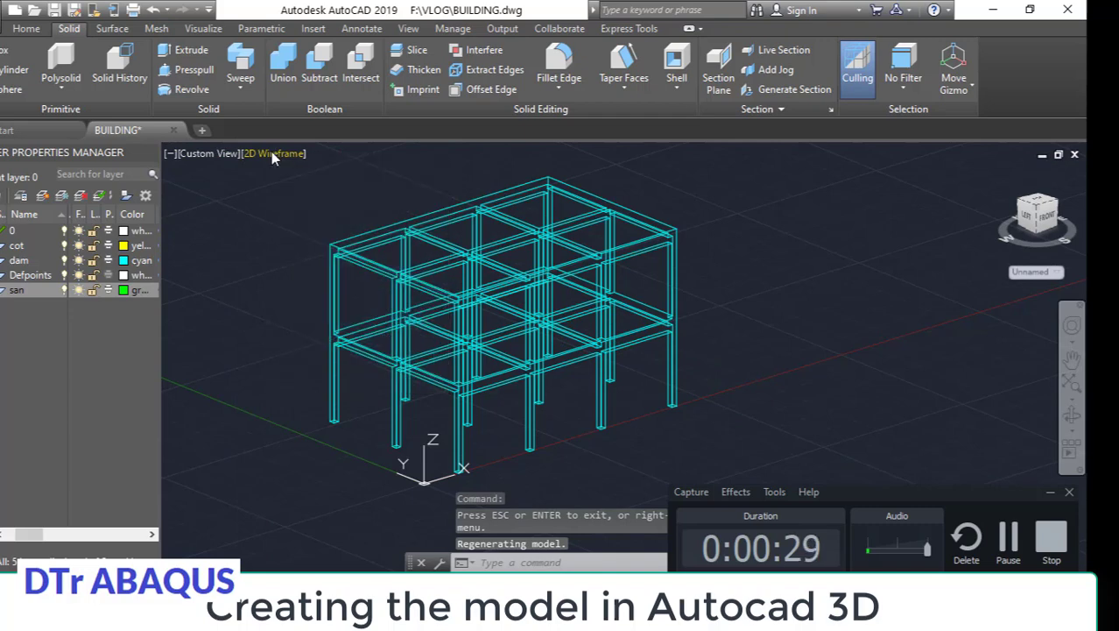
Step: Try the Realistic visual style, then set the building to Shaded
left_click(271, 154)
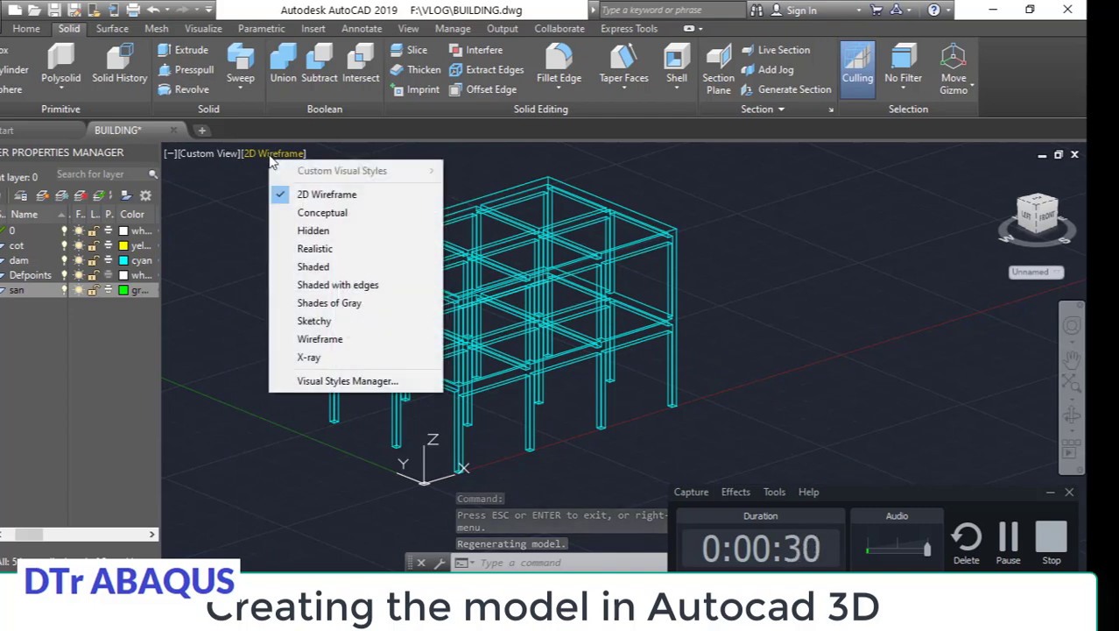
left_click(316, 250)
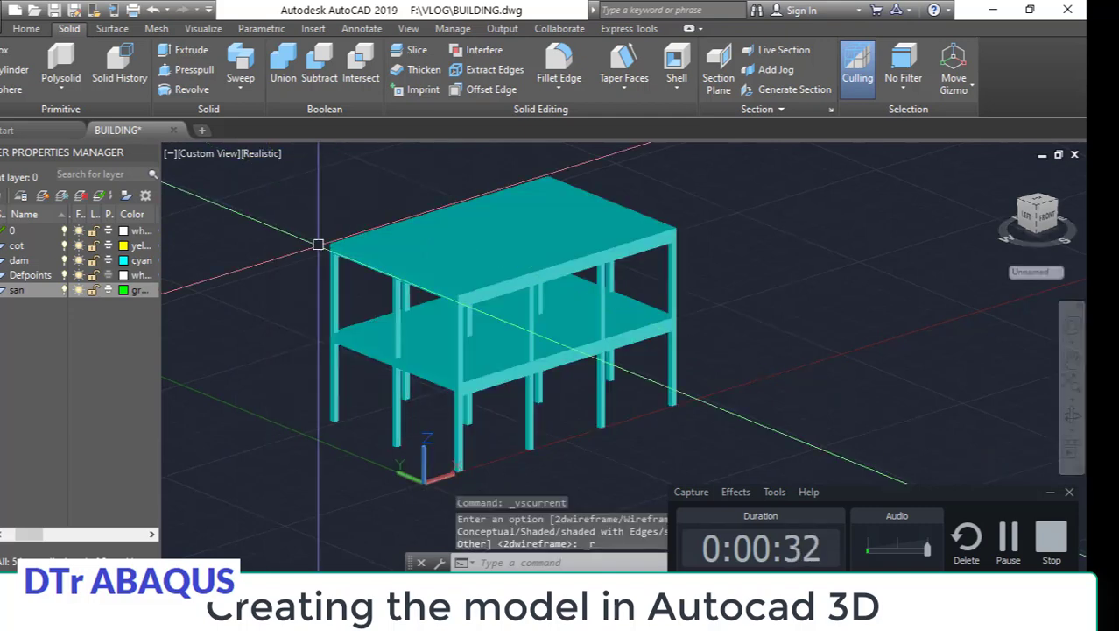
left_click(267, 158)
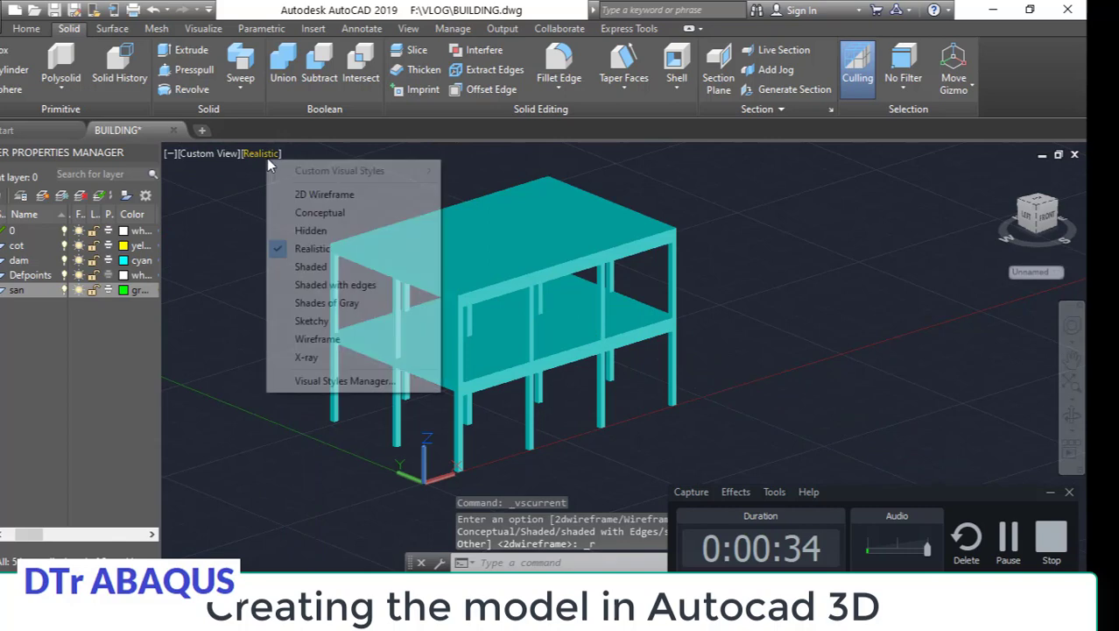
left_click(297, 267)
Step: Orbit and zoom around the shaded building down to a low front view
mouse_move(673, 377)
middle_mouse_down("shift")
mouse_move(656, 279)
mouse_move(668, 269)
middle_mouse_up("shift")
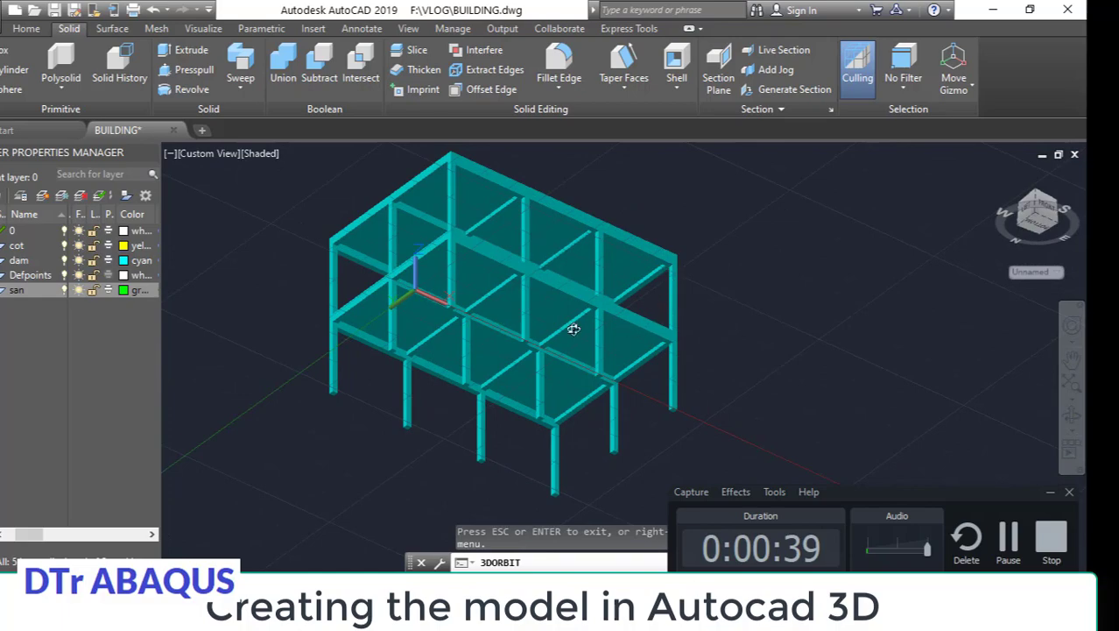
scroll(572, 328, "up", 2)
scroll(572, 328, "up", 2)
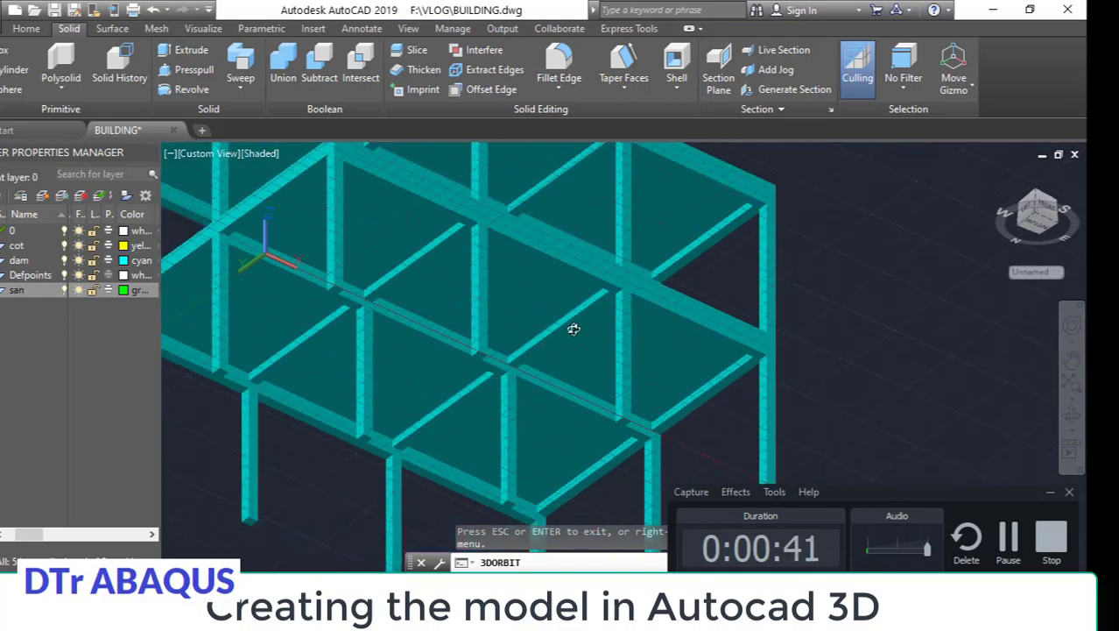
scroll(572, 328, "down", 3)
mouse_move(572, 328)
middle_mouse_down("shift")
mouse_move(631, 251)
mouse_move(584, 317)
mouse_move(617, 324)
mouse_move(612, 308)
mouse_move(703, 285)
mouse_move(689, 314)
mouse_move(620, 305)
mouse_move(606, 270)
mouse_move(577, 307)
middle_mouse_up("shift")
scroll(588, 270, "up", 3)
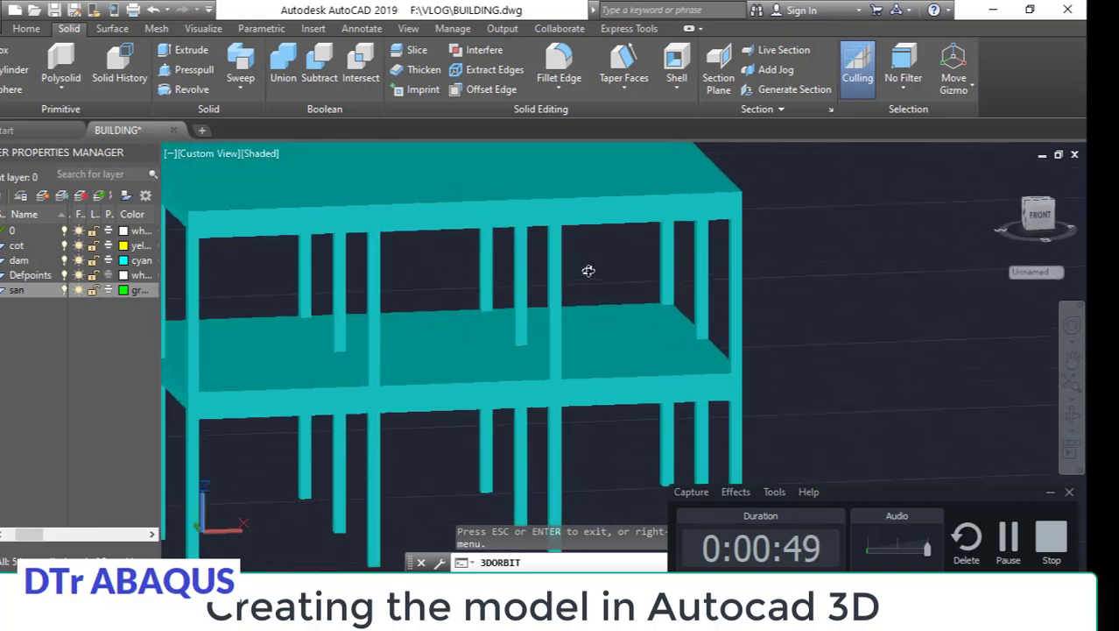
scroll(588, 271, "down", 3)
mouse_move(587, 267)
middle_mouse_down("shift")
mouse_move(572, 321)
mouse_move(500, 320)
mouse_move(692, 305)
middle_mouse_up("shift")
middle_click_drag(604, 352, 310, 212, "shift")
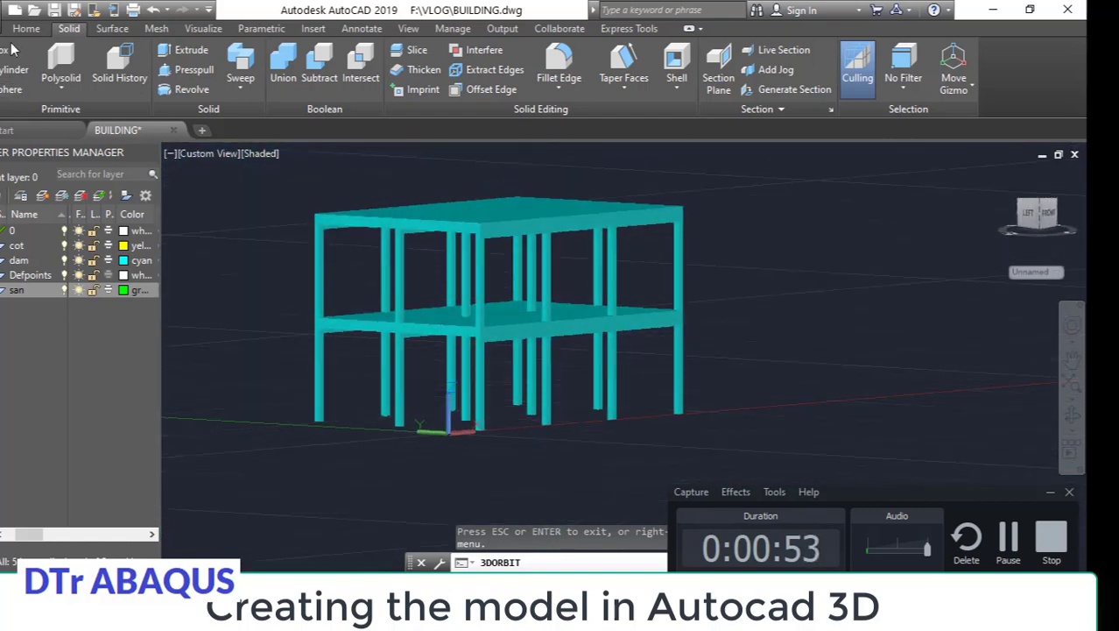
left_click(7, 11)
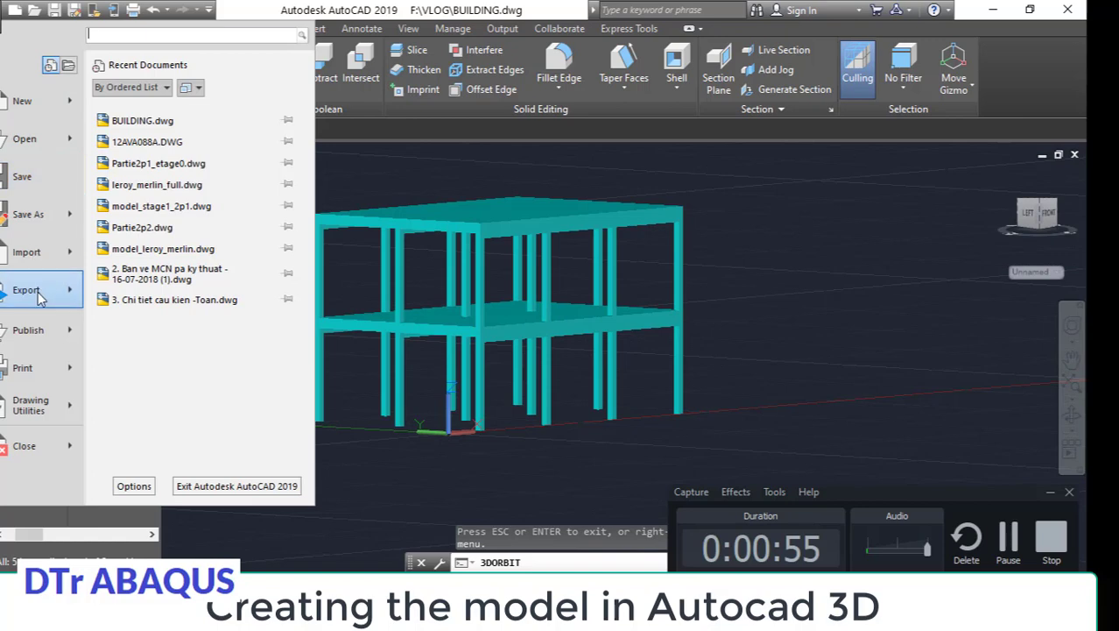
mouse_move(26, 289)
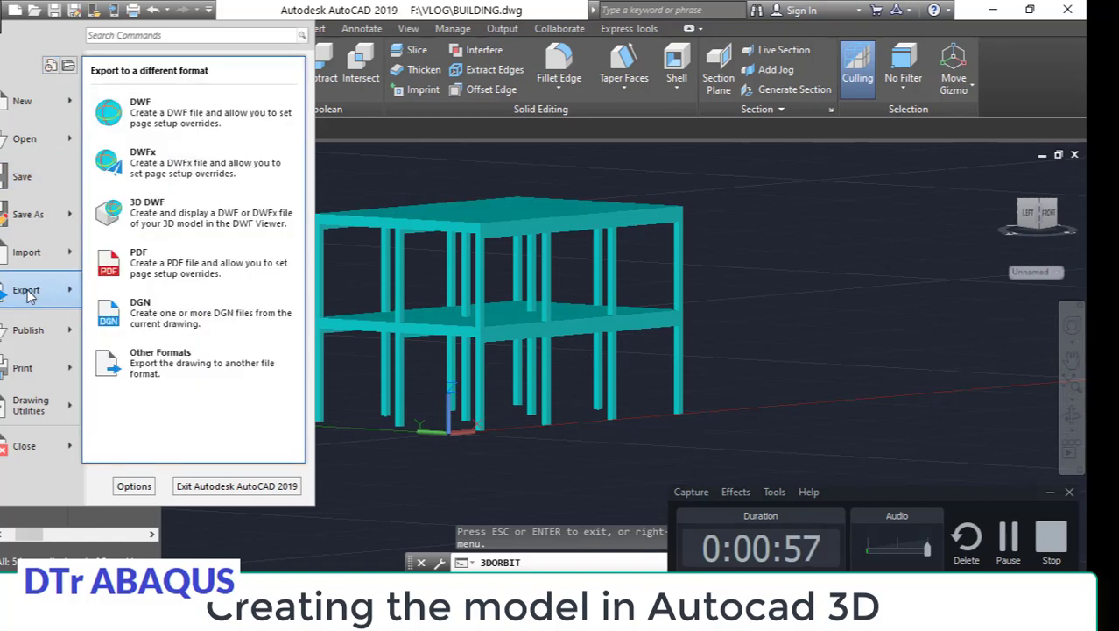
Step: Export to another format into the CAD TO ABAQUS folder under the name BUILDING
left_click(194, 383)
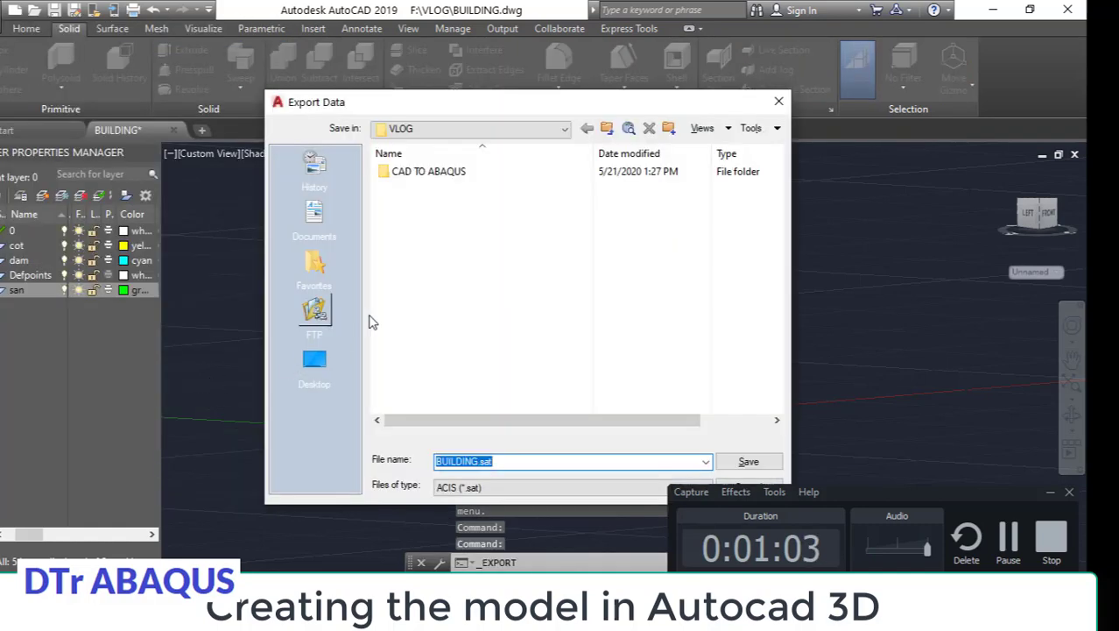
double_click(429, 172)
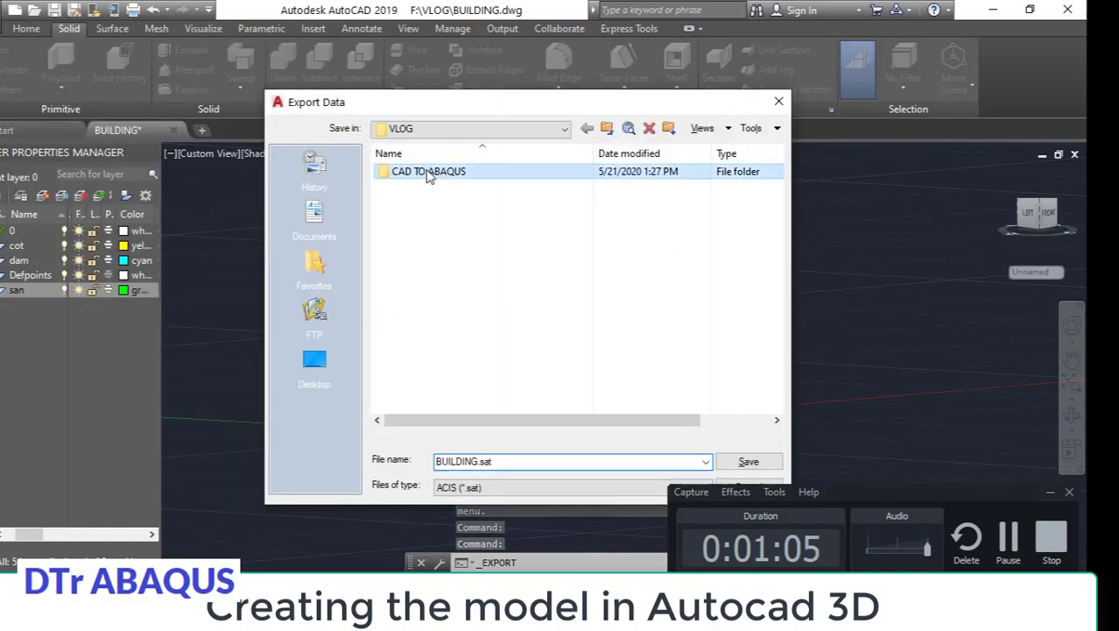
left_click(464, 175)
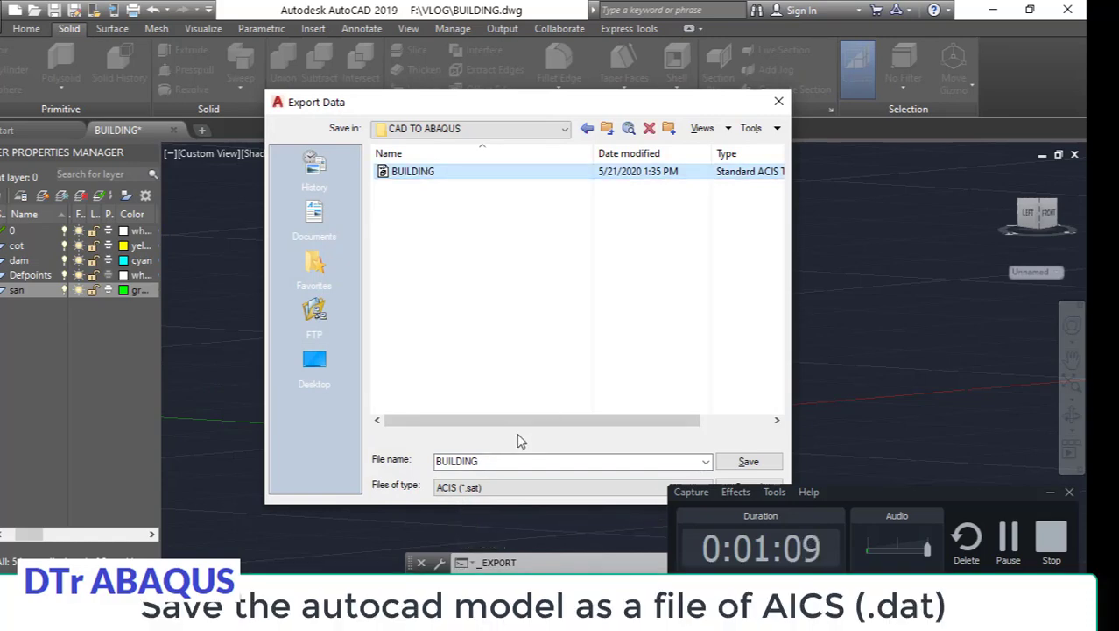
left_click_drag(551, 103, 415, 42)
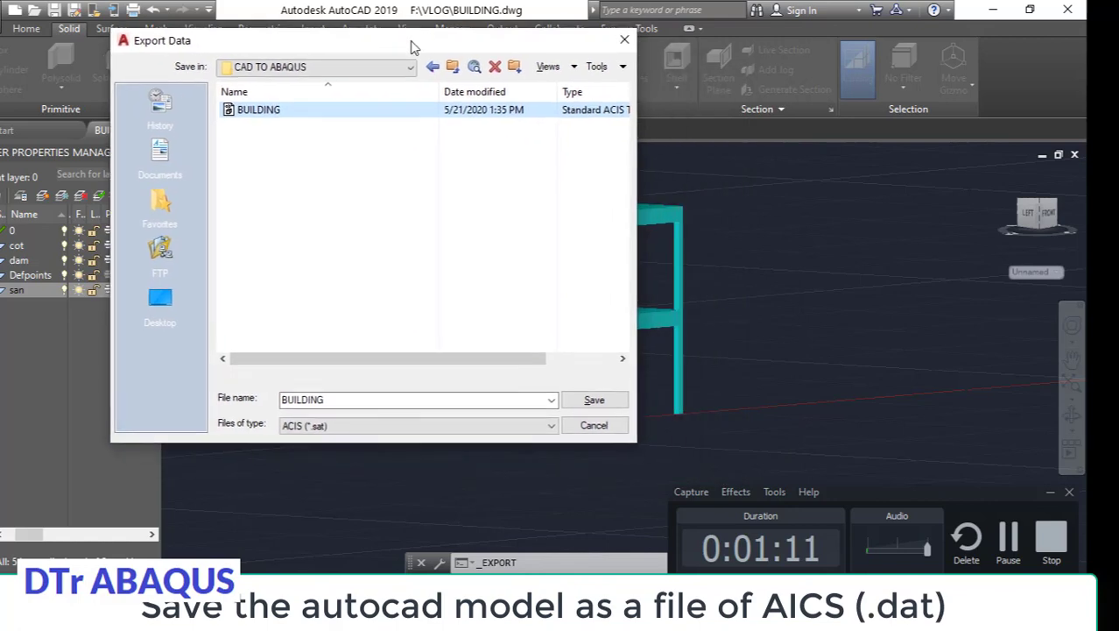
Step: Save as ACIS (*.sat) file BUILDING and confirm replacing the existing copy
left_click(350, 425)
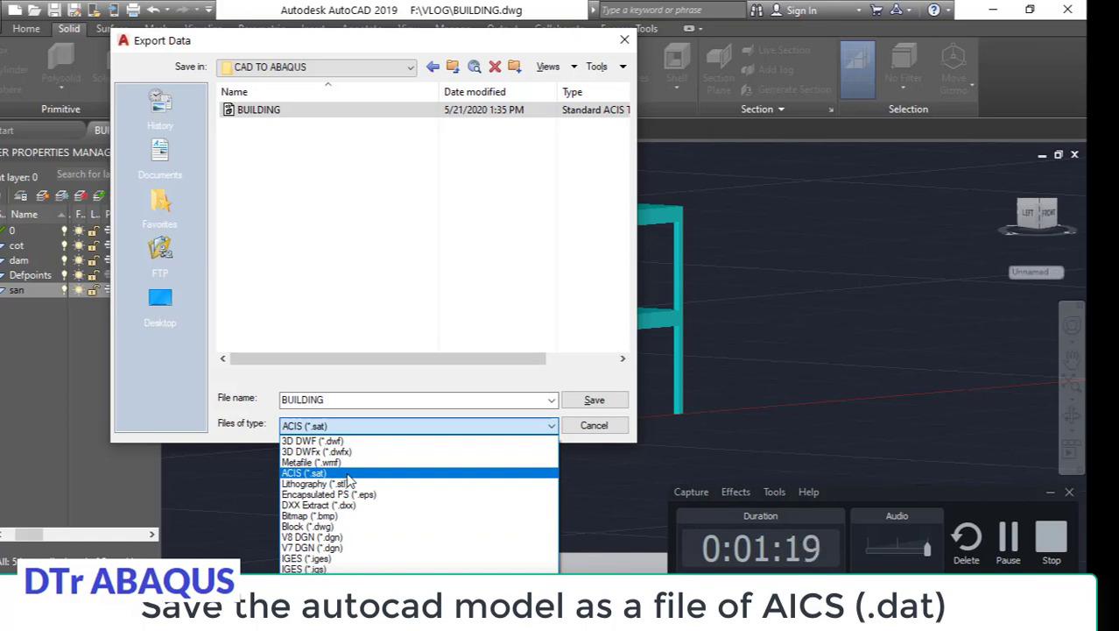
left_click(346, 473)
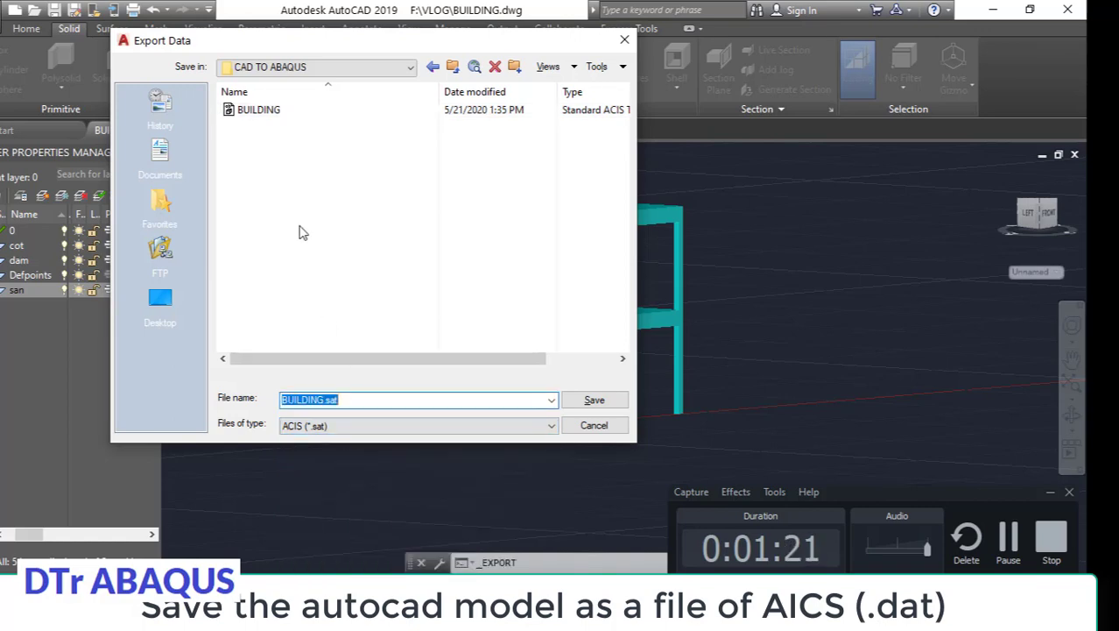
left_click(265, 112)
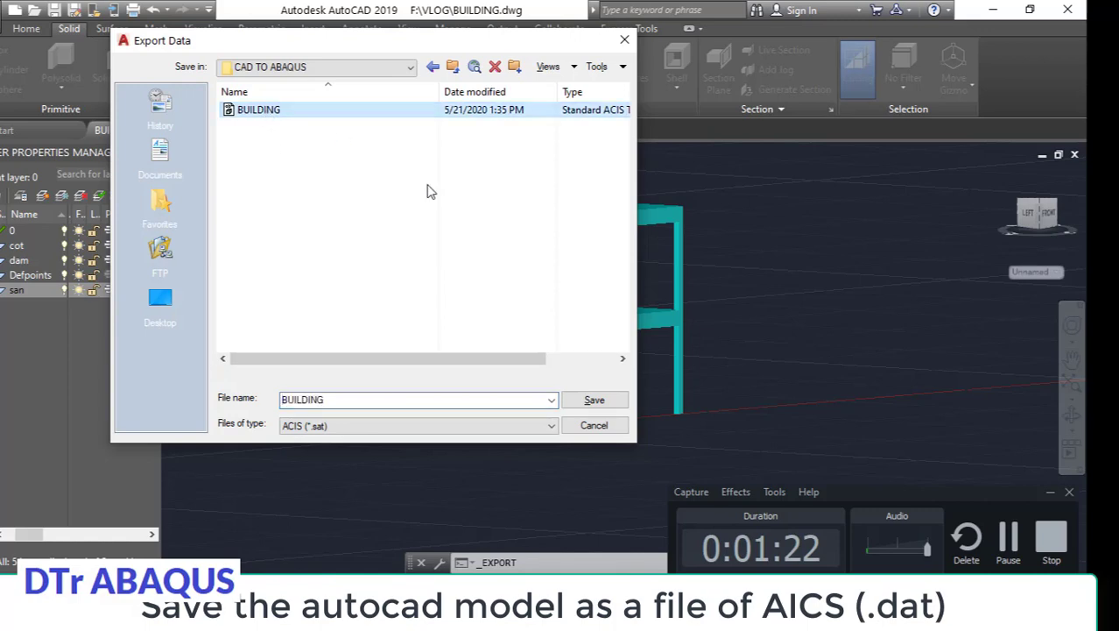
left_click(595, 400)
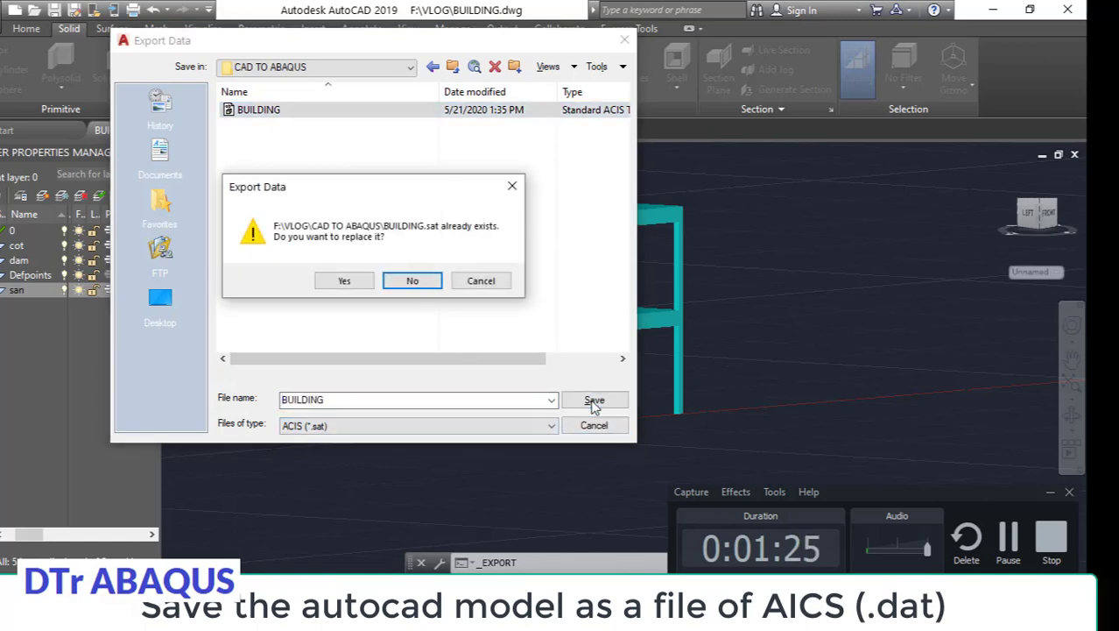
left_click(346, 280)
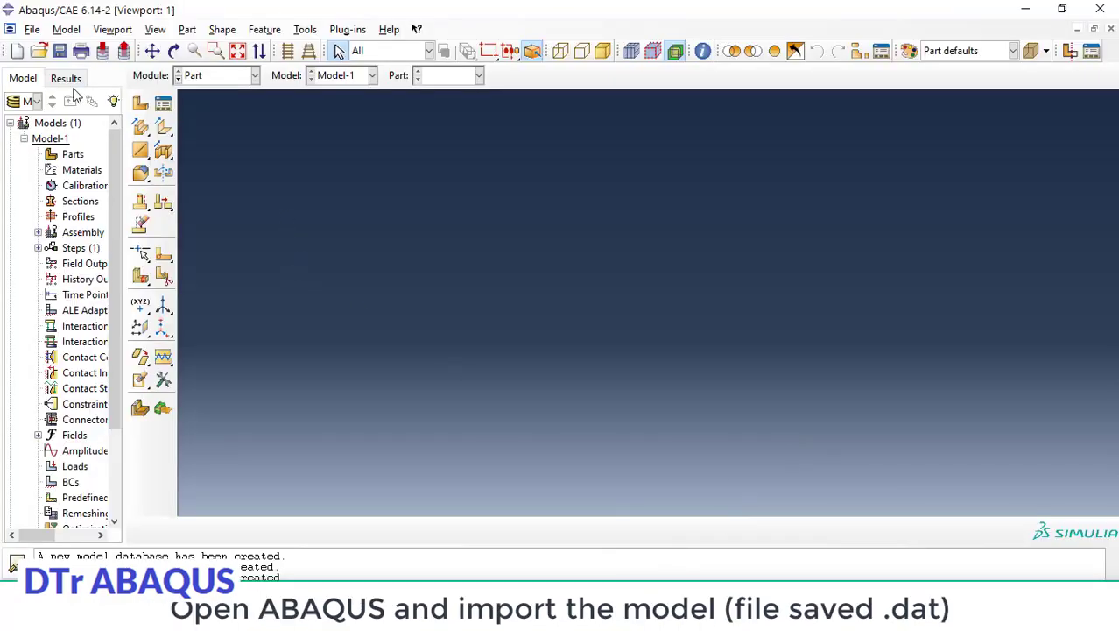
Step: Start importing a part from file, keeping ACIS SAT as the file format
left_click(32, 30)
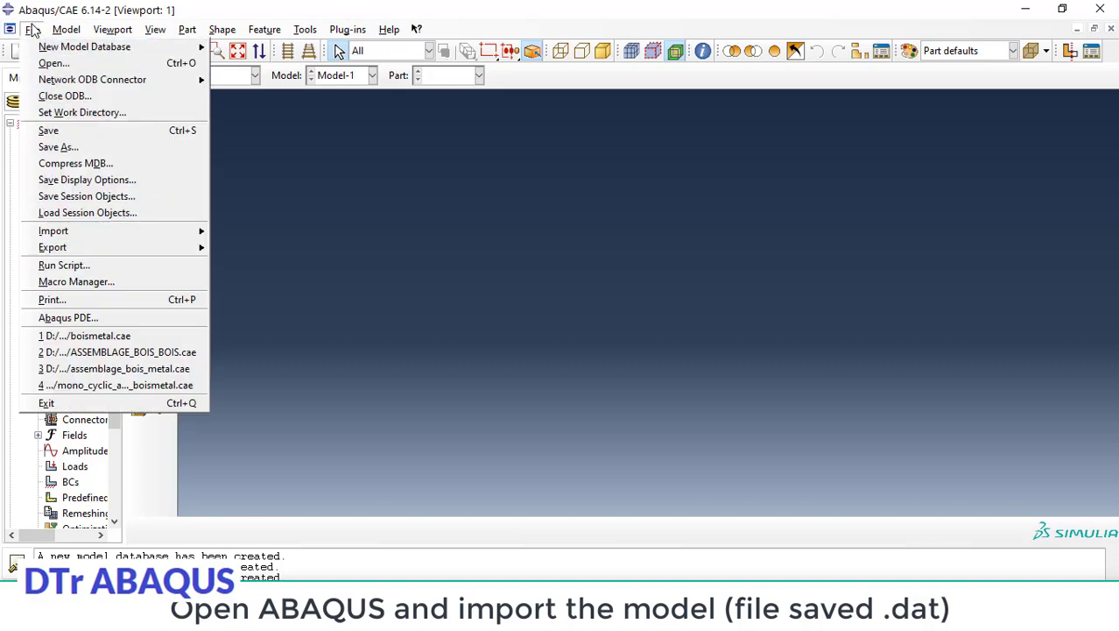
mouse_move(53, 230)
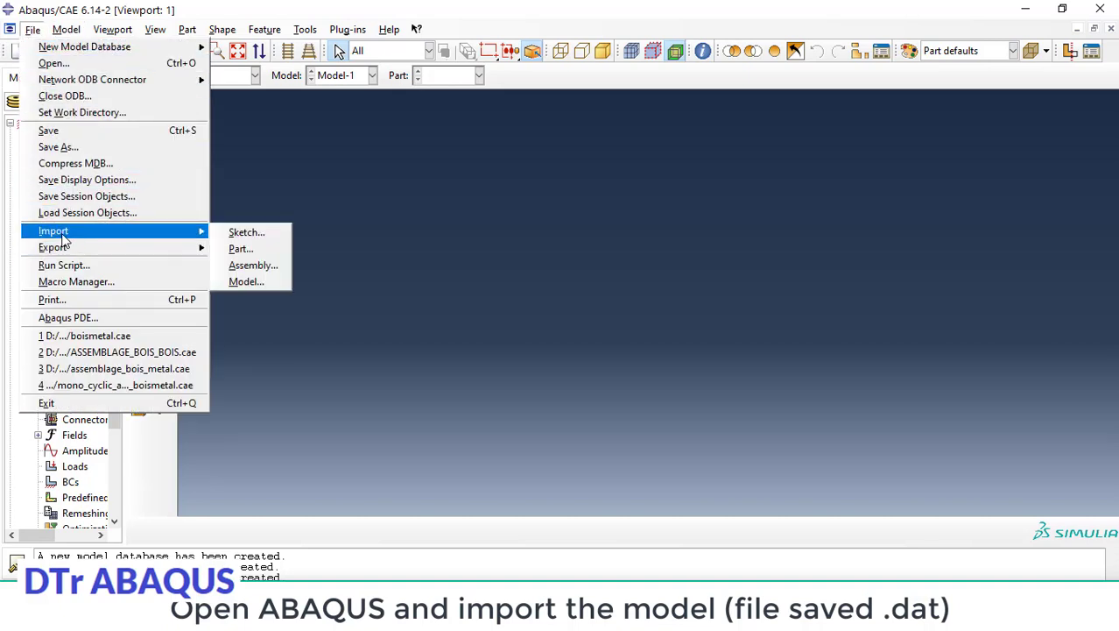
left_click(278, 254)
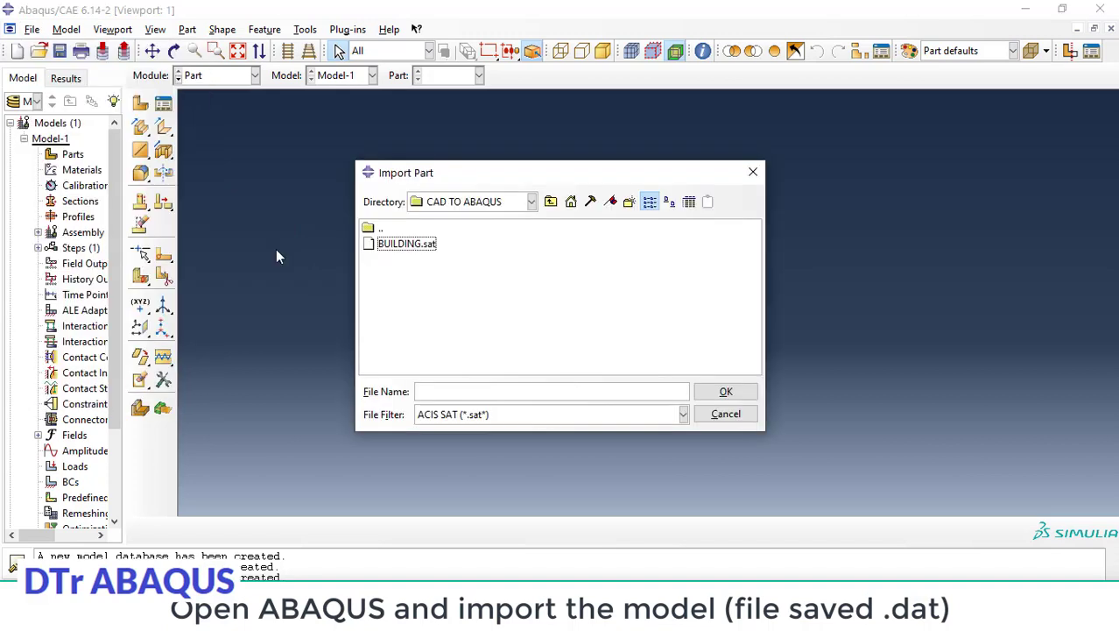
left_click(414, 246)
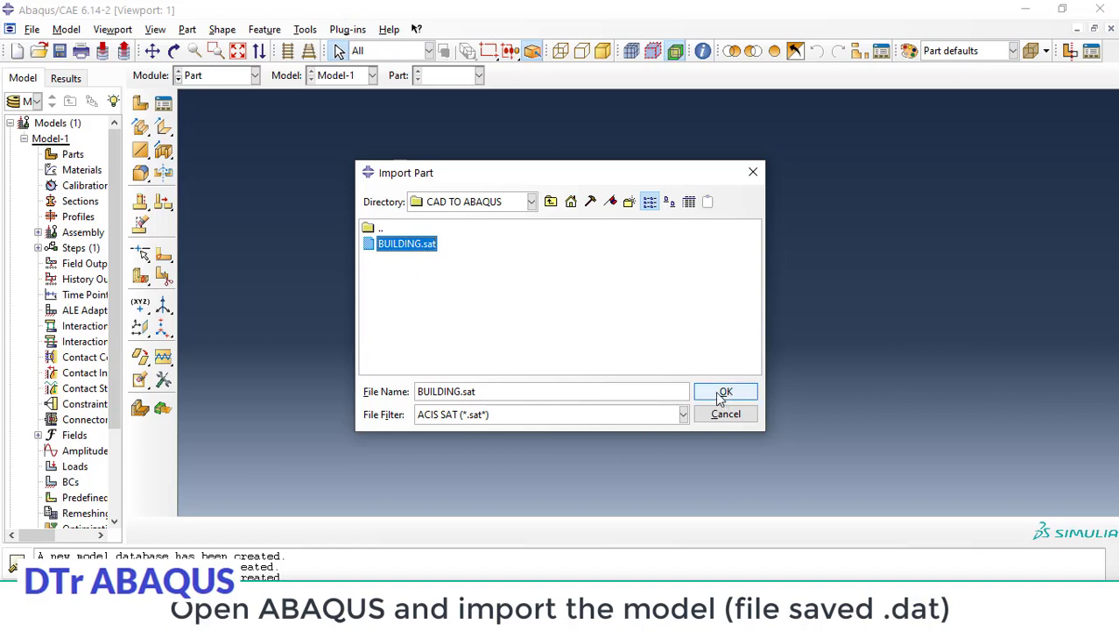
left_click(683, 415)
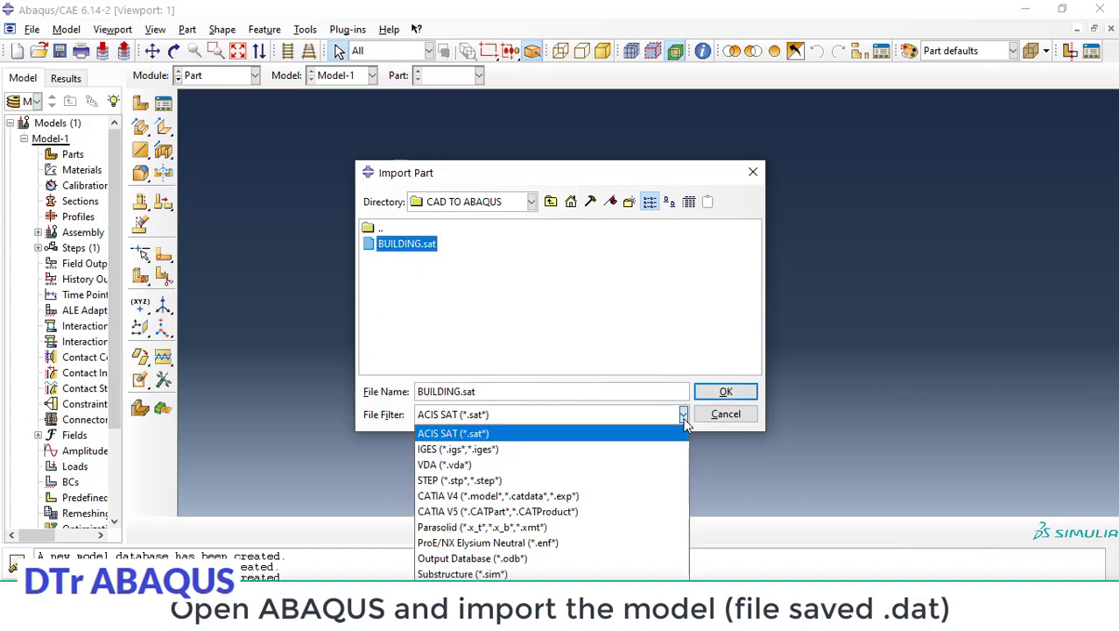
left_click(445, 433)
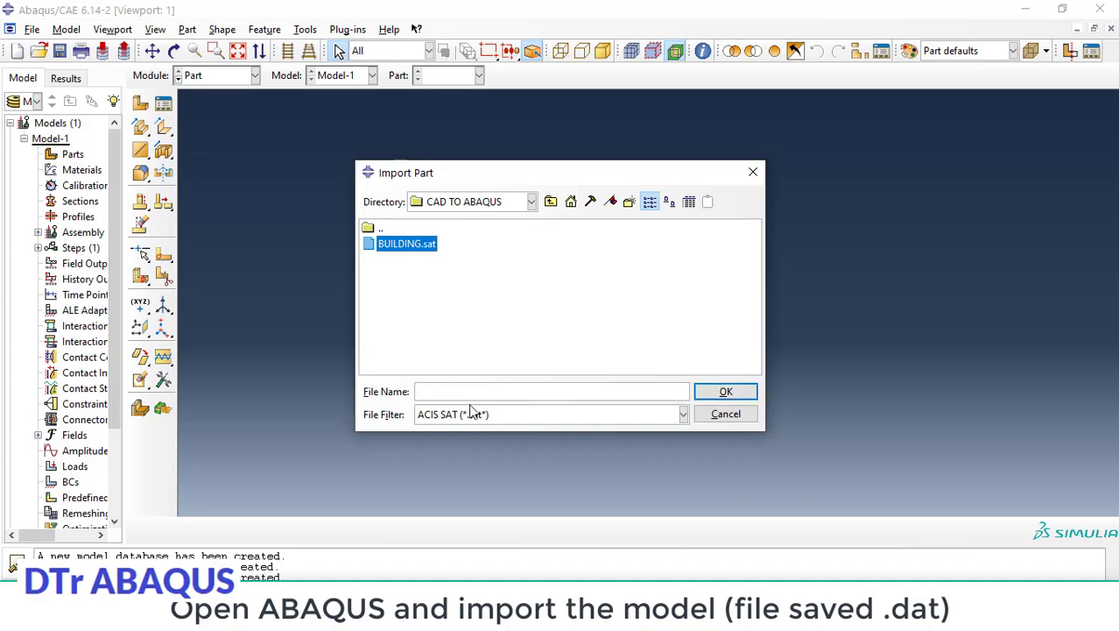
Step: Go up from VLOG into CAD TO ABAQUS and choose BUILDING.sat for import
left_click(546, 207)
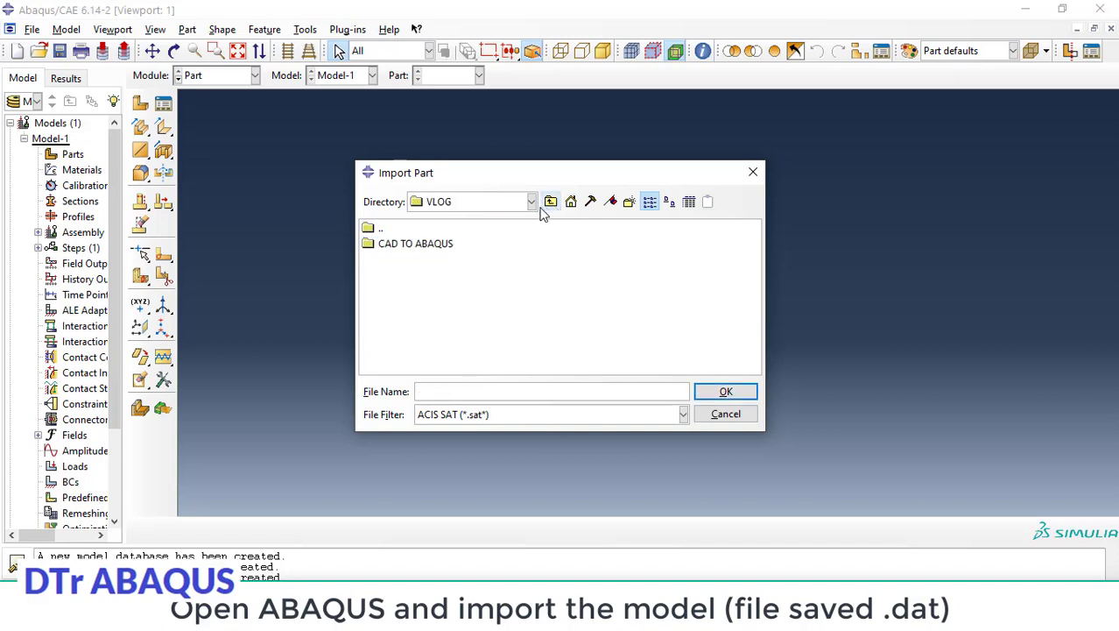
double_click(429, 249)
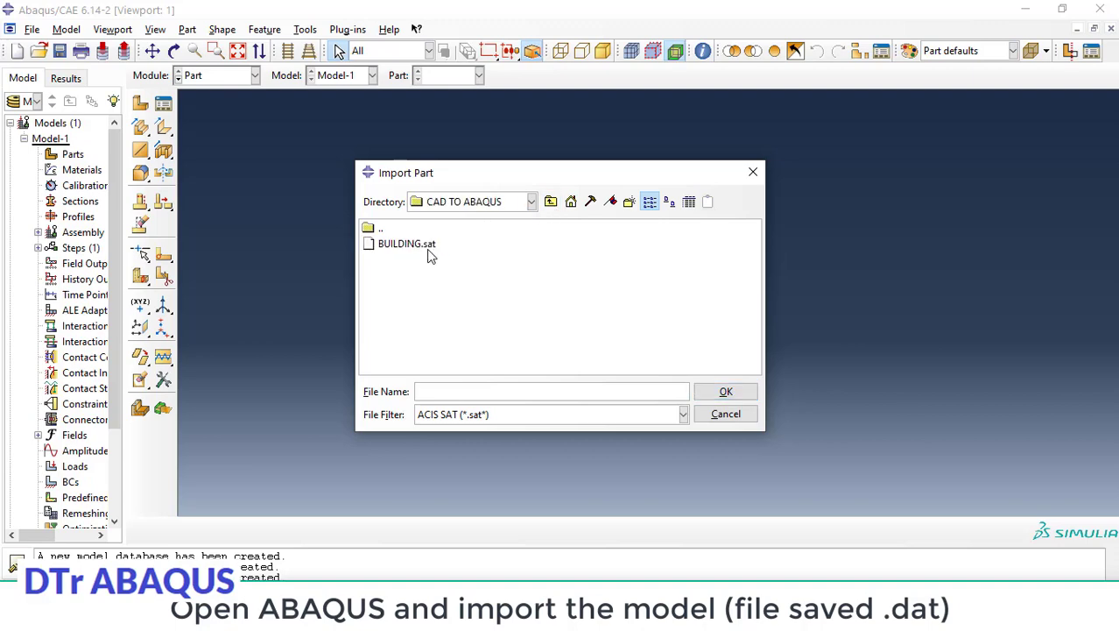
left_click(415, 253)
left_click(714, 392)
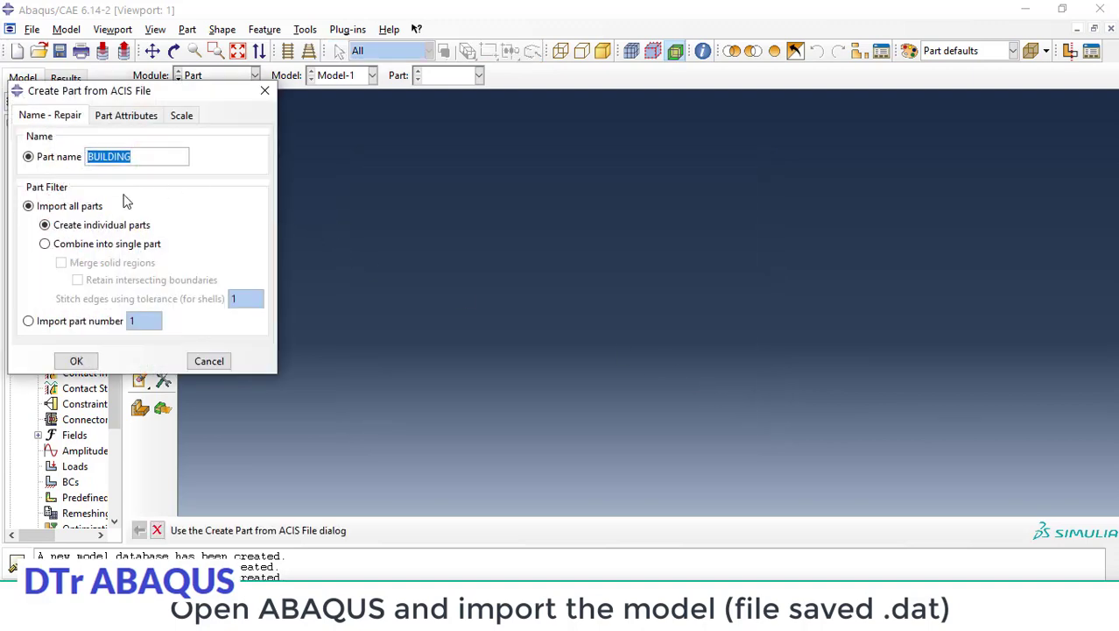
Step: Create part BUILDING from the ACIS file, keeping each body as an individual part
left_click(154, 157)
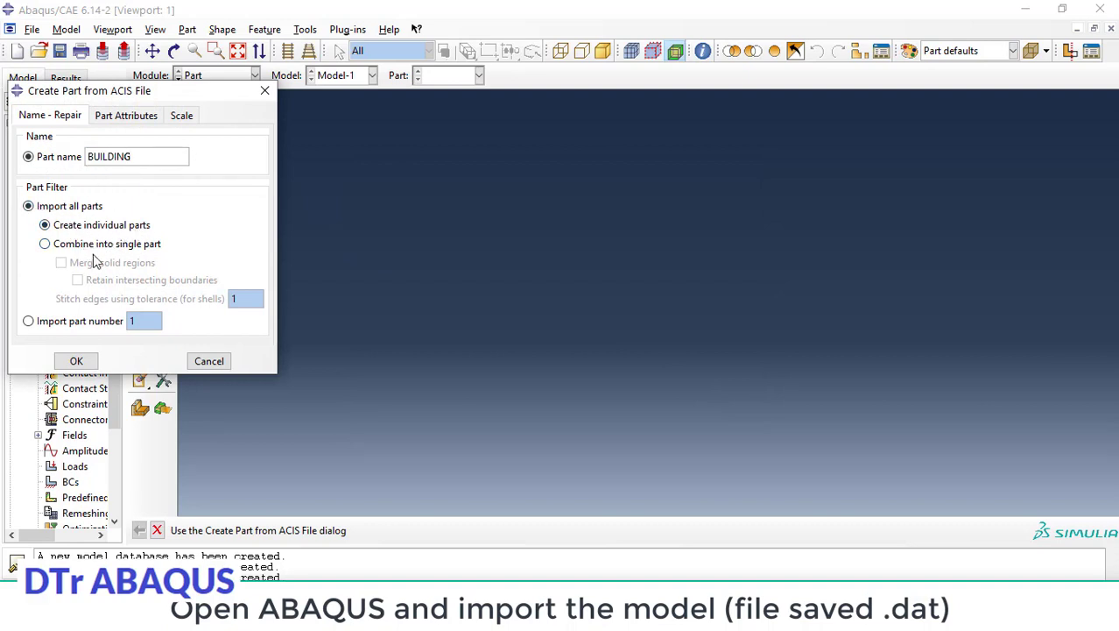
left_click(46, 245)
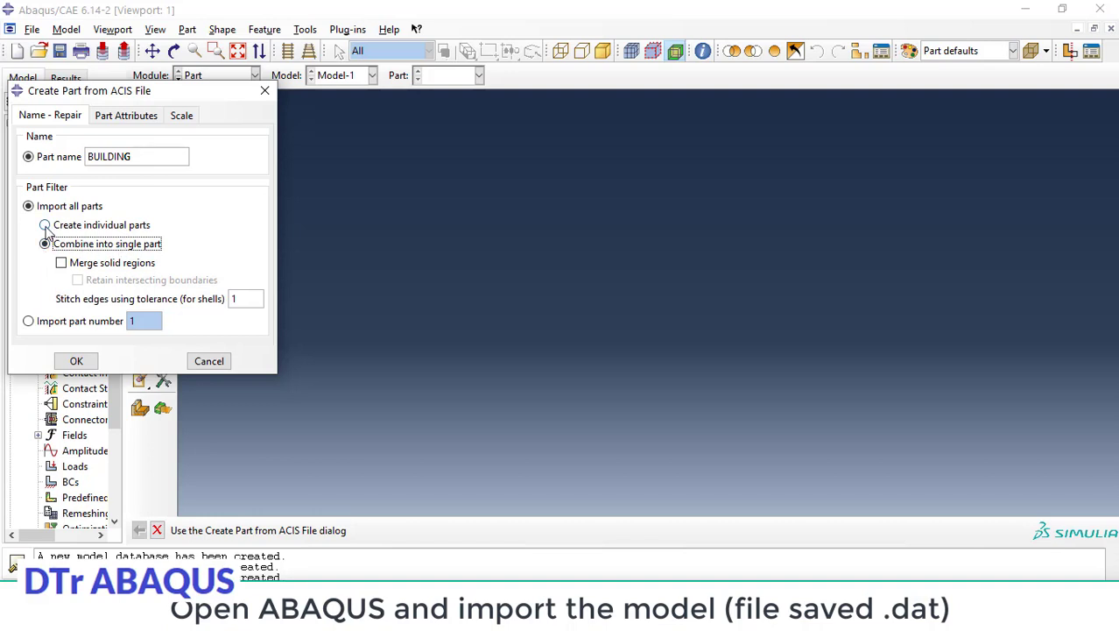
left_click(46, 225)
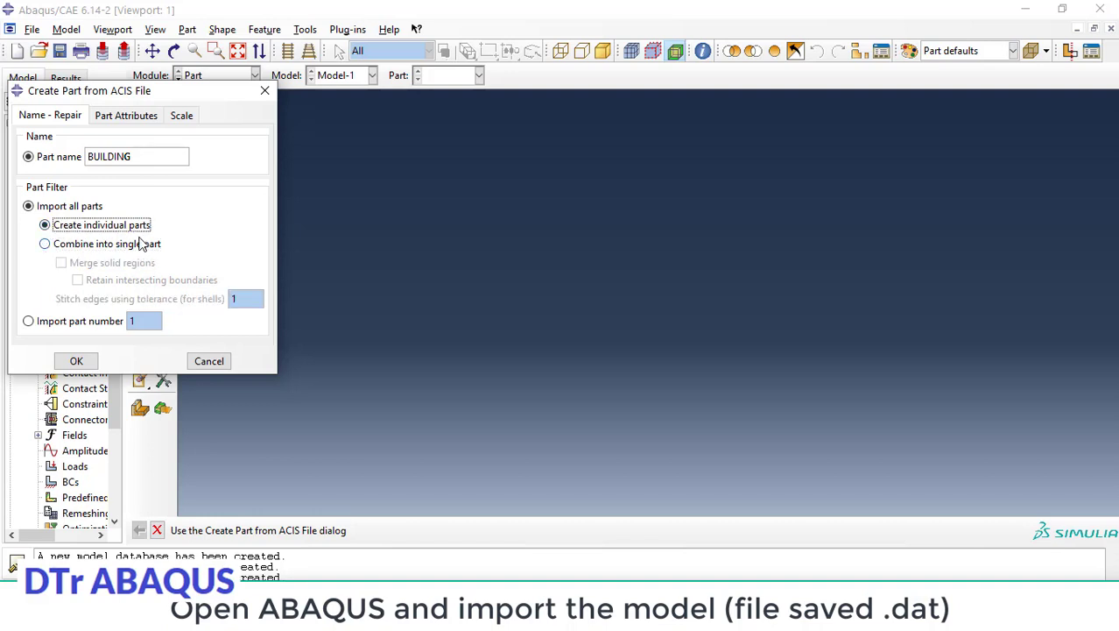
left_click(72, 362)
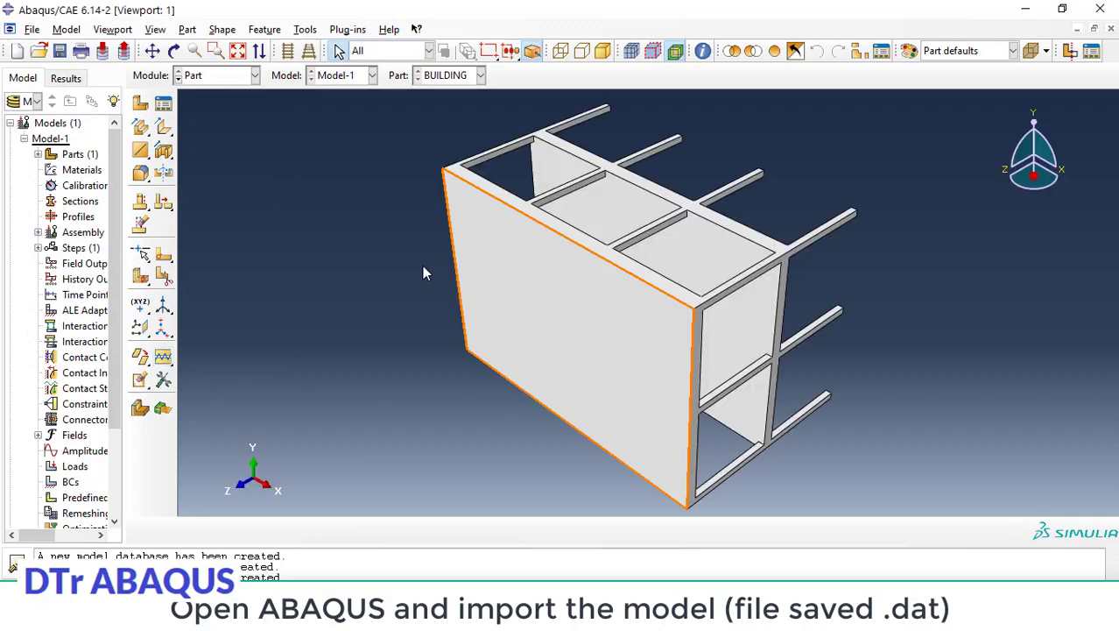
Step: Rotate and zoom to an oblique top view showing both slabs and all columns
left_click(174, 50)
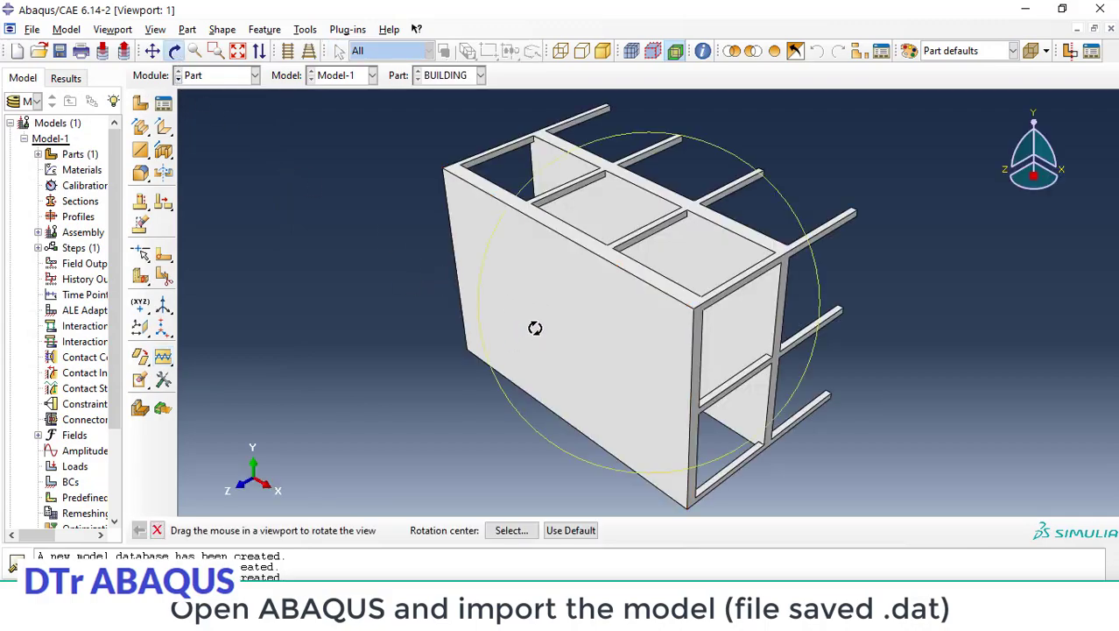
mouse_move(523, 336)
left_mouse_down()
mouse_move(618, 184)
mouse_move(744, 299)
mouse_move(799, 299)
mouse_move(727, 392)
mouse_move(713, 283)
mouse_move(707, 315)
mouse_move(745, 348)
mouse_move(727, 289)
mouse_move(744, 213)
mouse_move(615, 302)
mouse_move(662, 292)
mouse_move(607, 331)
mouse_move(573, 338)
mouse_move(635, 380)
mouse_move(562, 435)
mouse_move(610, 365)
mouse_move(583, 416)
mouse_move(692, 340)
mouse_move(496, 335)
mouse_move(650, 263)
mouse_move(692, 217)
mouse_move(667, 353)
mouse_move(701, 333)
mouse_move(635, 282)
mouse_move(615, 187)
mouse_move(558, 250)
mouse_move(639, 265)
mouse_move(594, 345)
mouse_move(596, 283)
left_mouse_up()
scroll(694, 337, "up", 2)
scroll(687, 336, "up", 2)
scroll(683, 335, "down", 1)
scroll(680, 334, "up", 2)
scroll(537, 271, "up", 1)
scroll(534, 271, "up", 2)
scroll(534, 271, "up", 2)
scroll(537, 273, "up", 2)
scroll(637, 267, "down", 2)
scroll(638, 270, "down", 2)
mouse_move(677, 267)
left_mouse_down()
mouse_move(676, 317)
mouse_move(702, 315)
mouse_move(367, 240)
left_mouse_up()
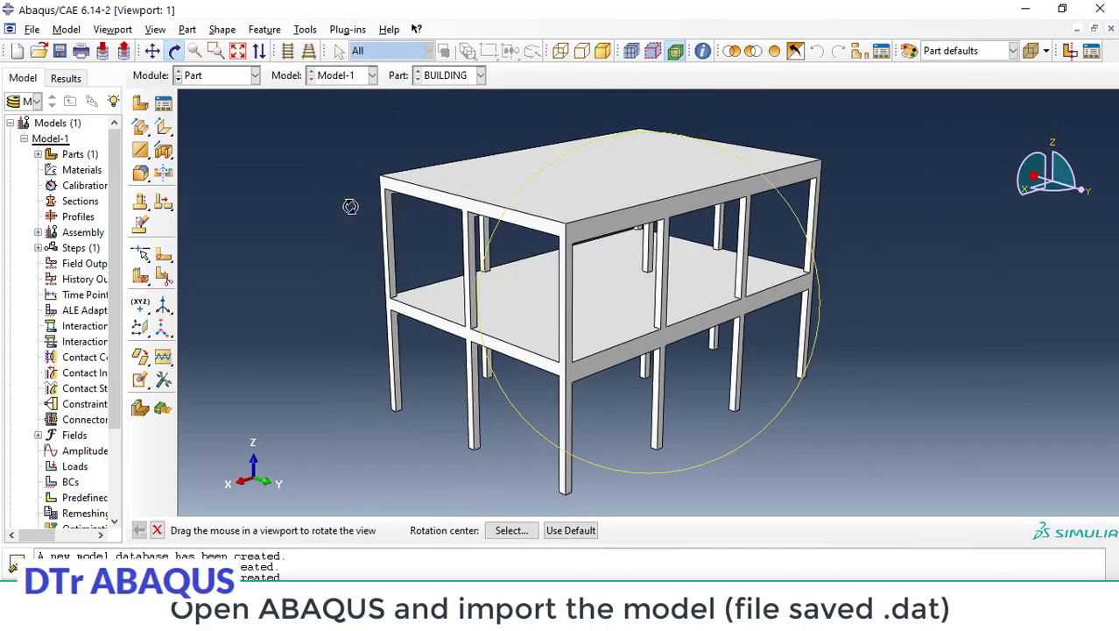
Step: Switch to the Property module and edit Material-1's Concrete Damaged Plasticity, checking the user's guide
left_click(243, 79)
left_click(209, 110)
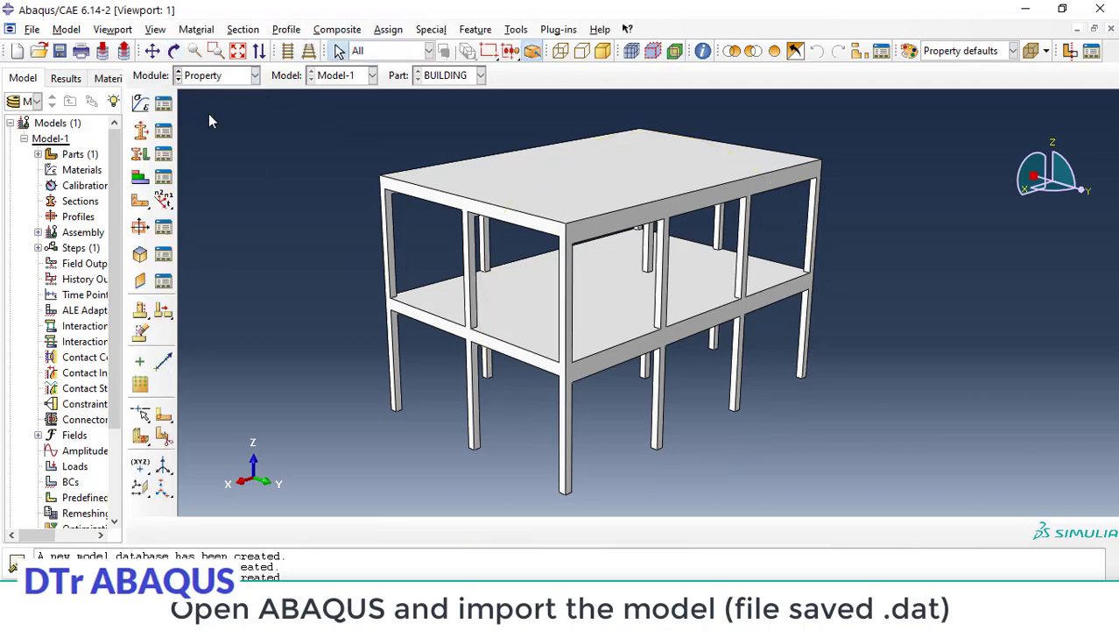
left_click(165, 105)
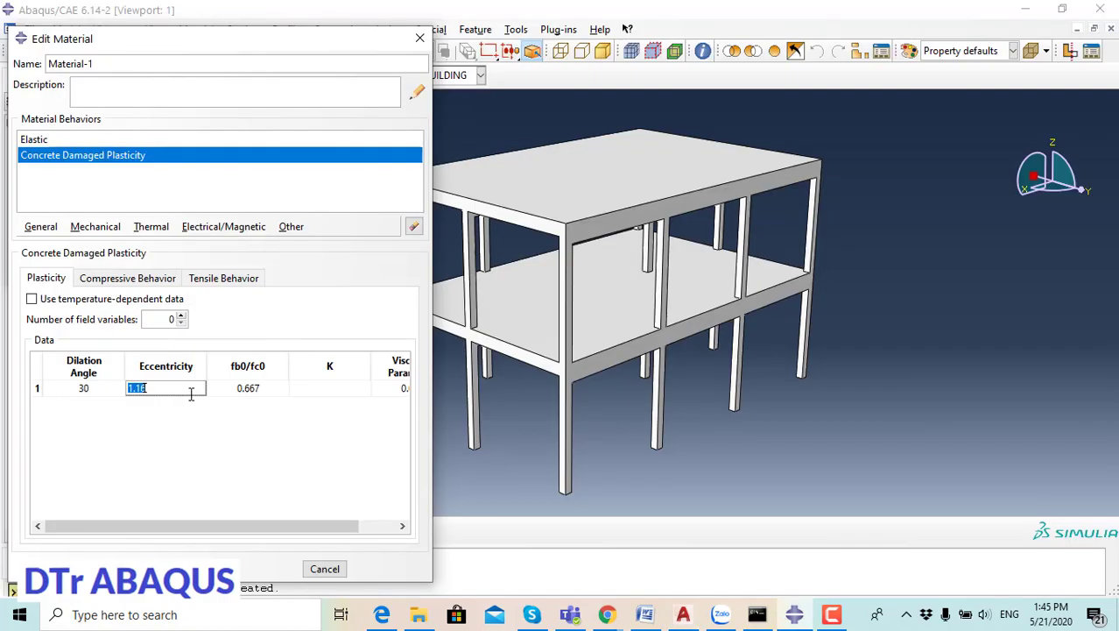
key("alt+Tab")
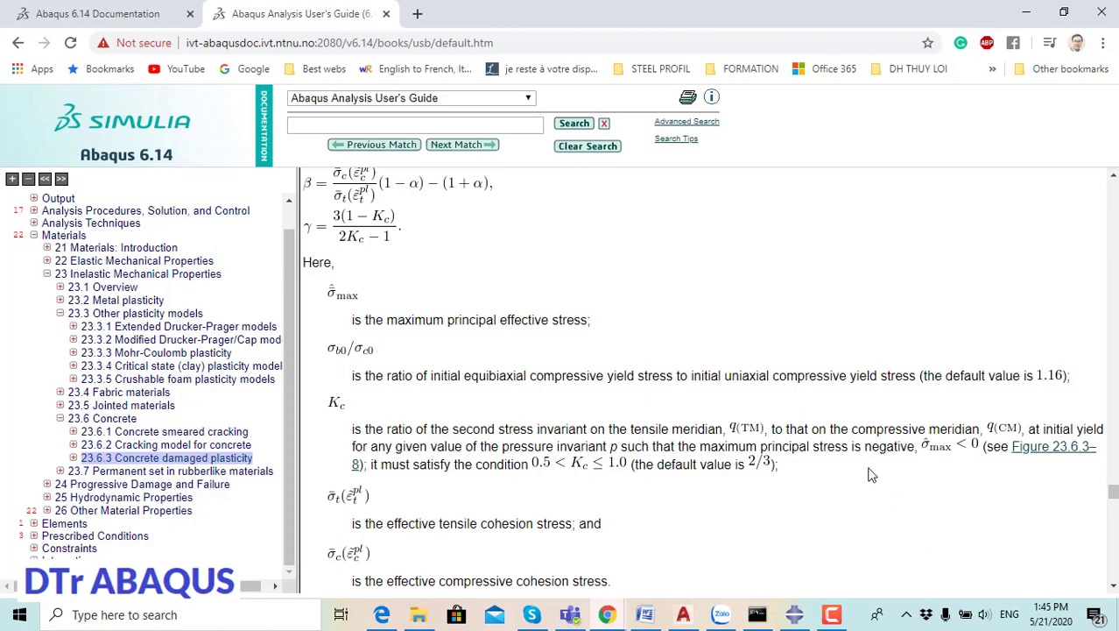
key("alt+Tab")
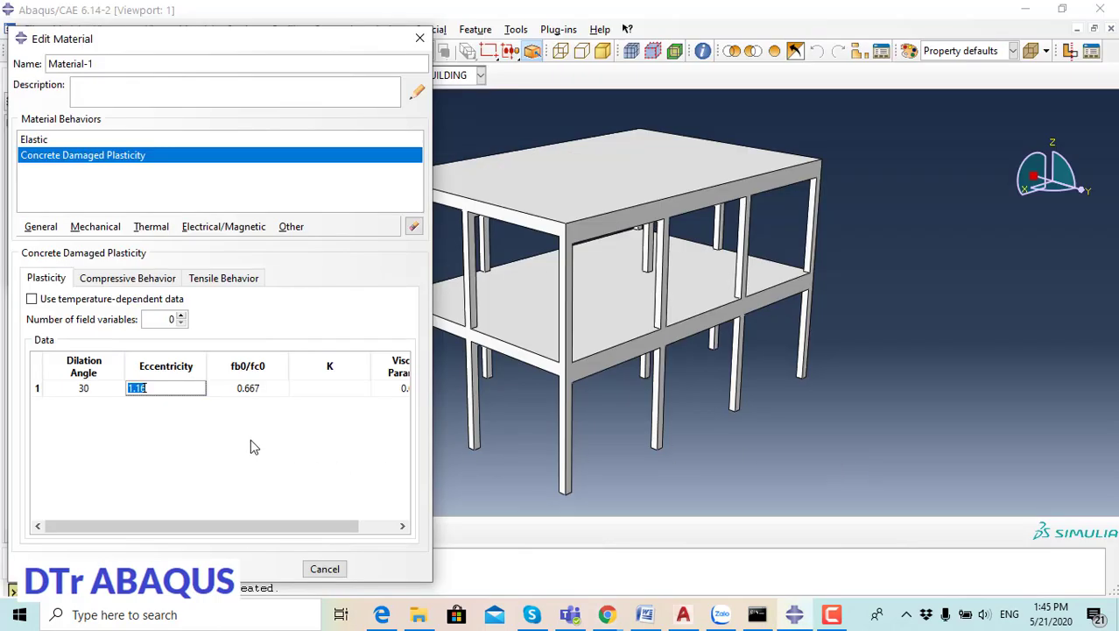
Step: Enter fb0/fc0 as 1.16, checking the user's guide for its default
left_click(270, 387)
key("alt+Tab")
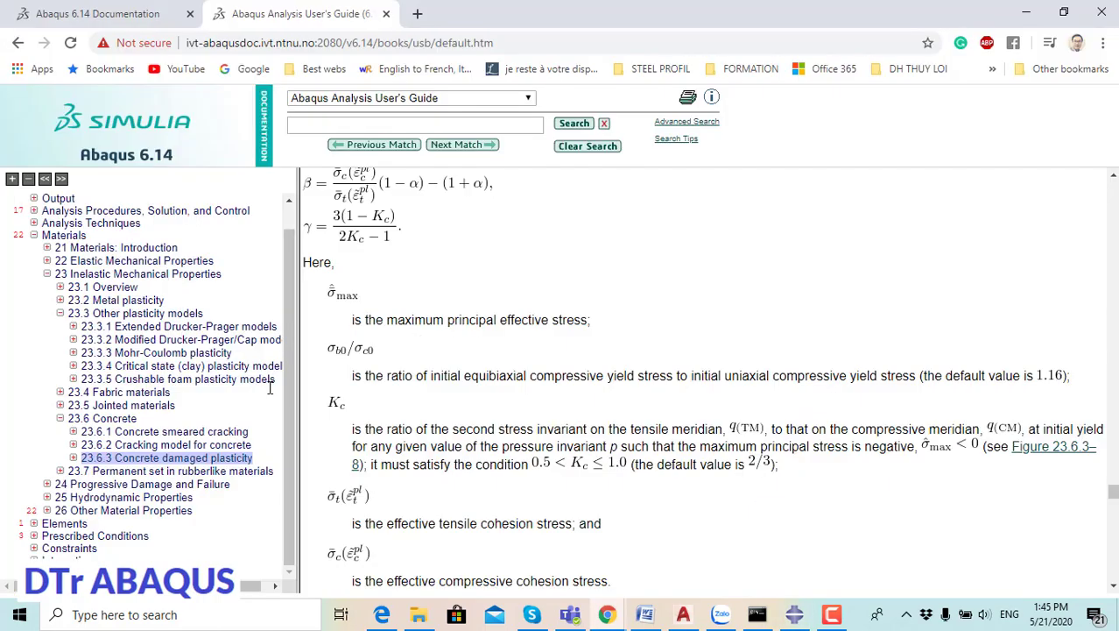
key("alt+Tab")
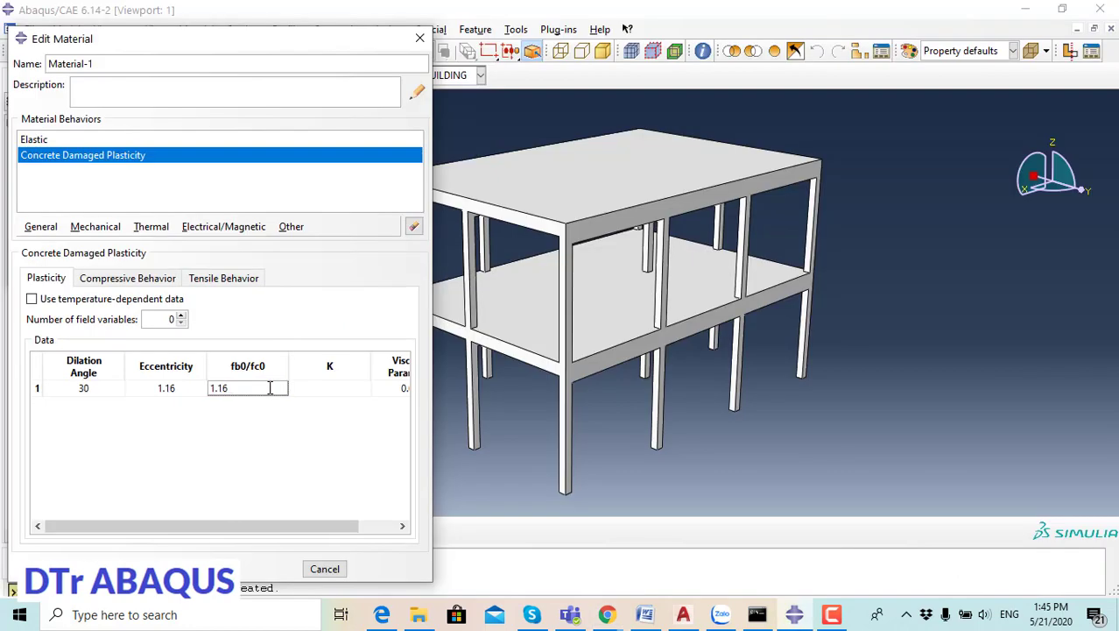
key("alt+Tab")
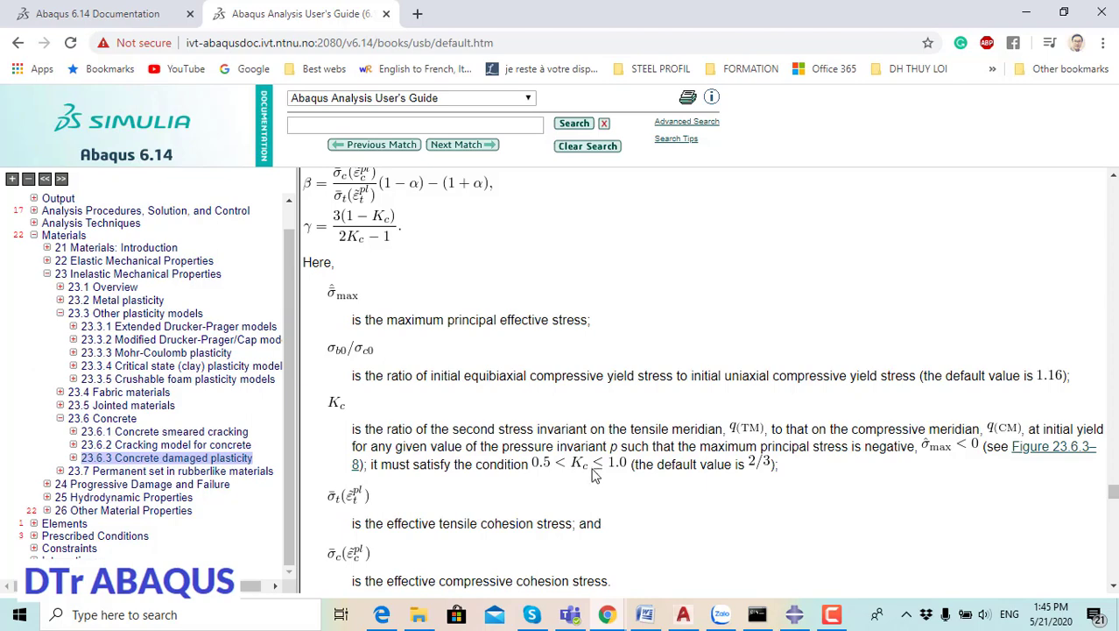
key("alt+Tab")
Step: Set K to 0.67 and Eccentricity to 0.1, consulting the guide's yield function
left_click(340, 389)
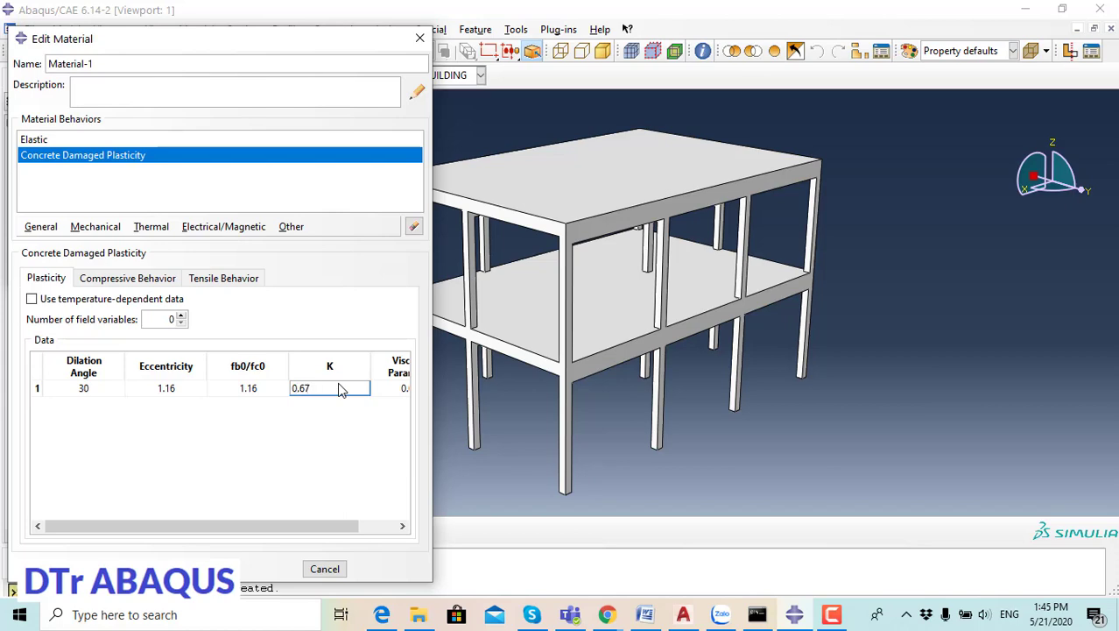
left_click(150, 393)
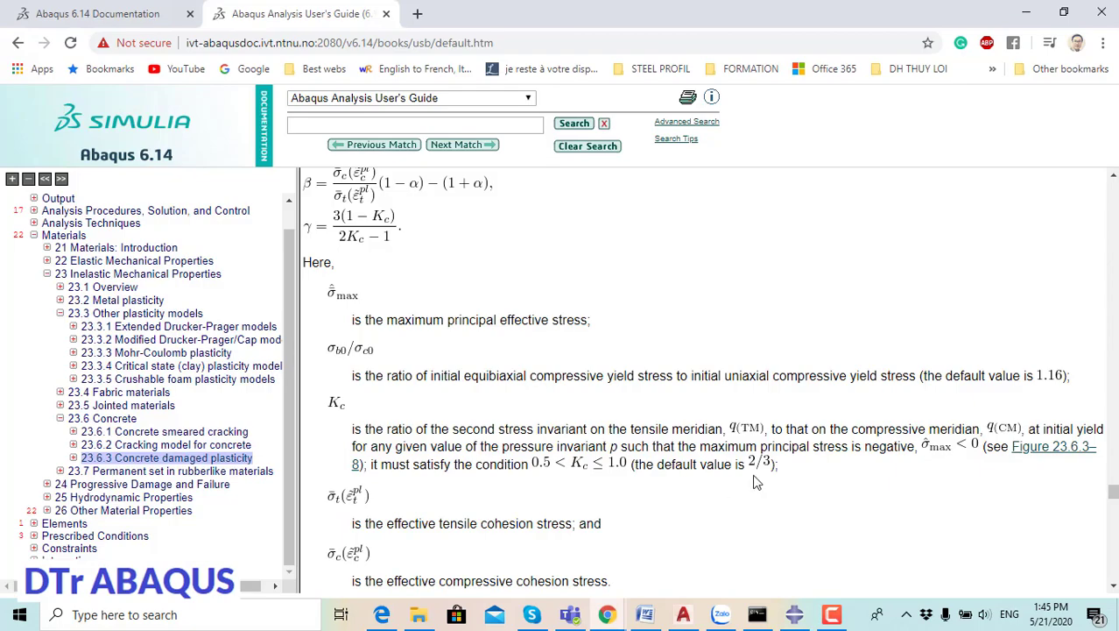
scroll(738, 488, "down", 3)
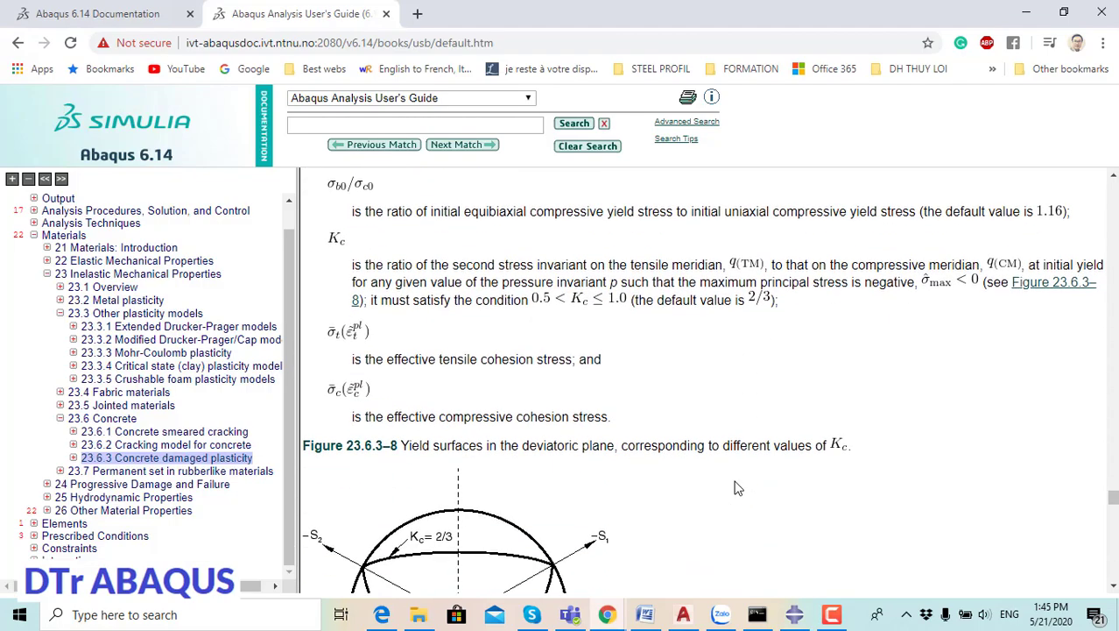
scroll(738, 488, "up", 3)
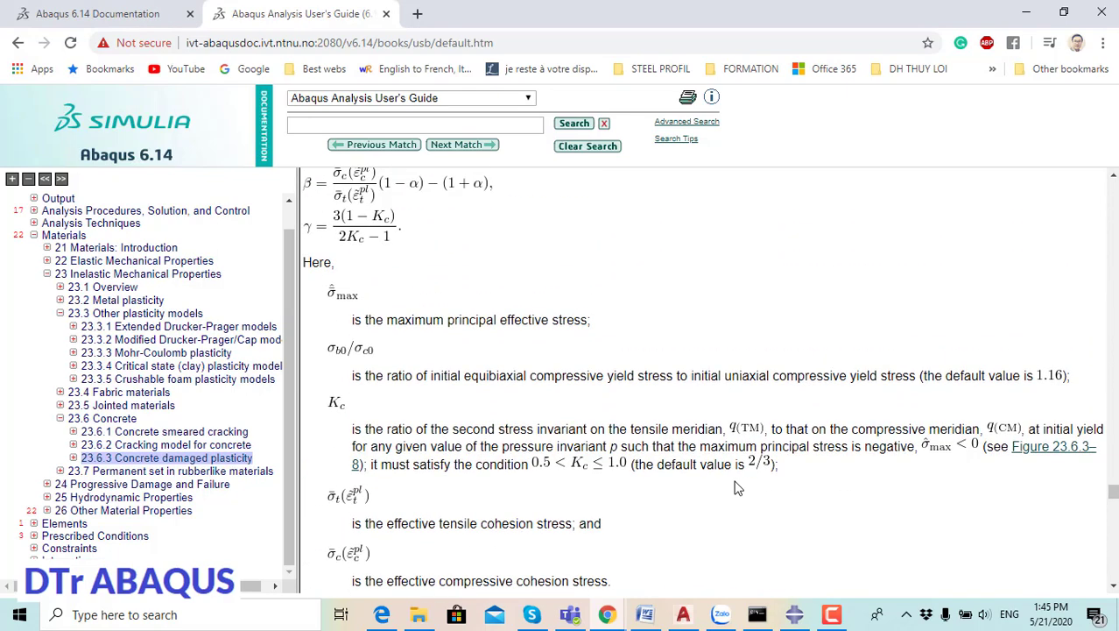
key("alt+Tab")
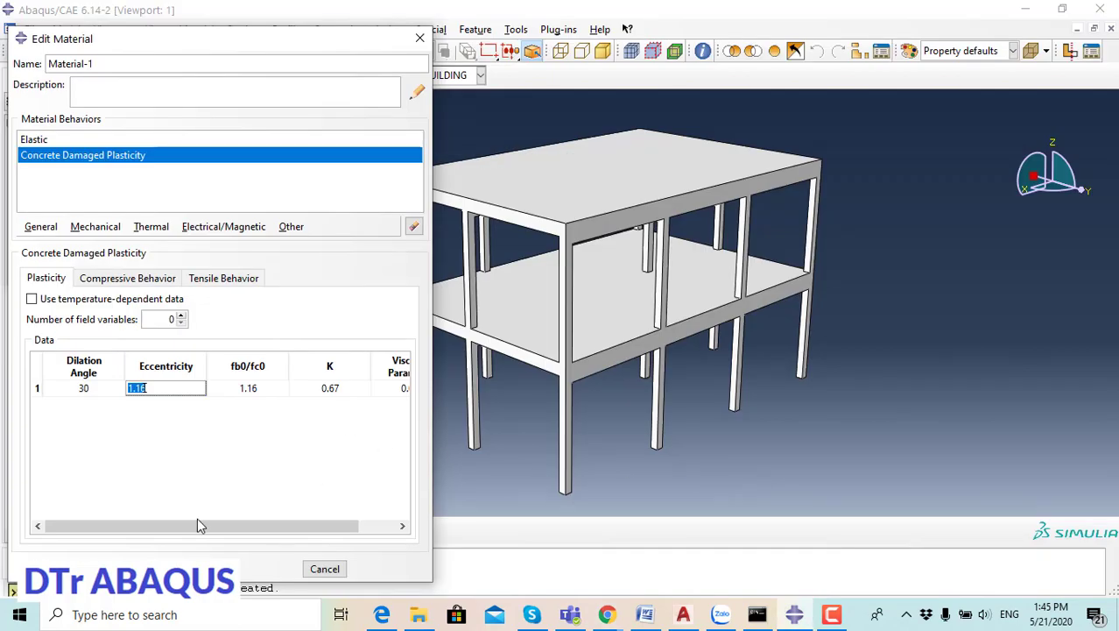
key("alt+Tab")
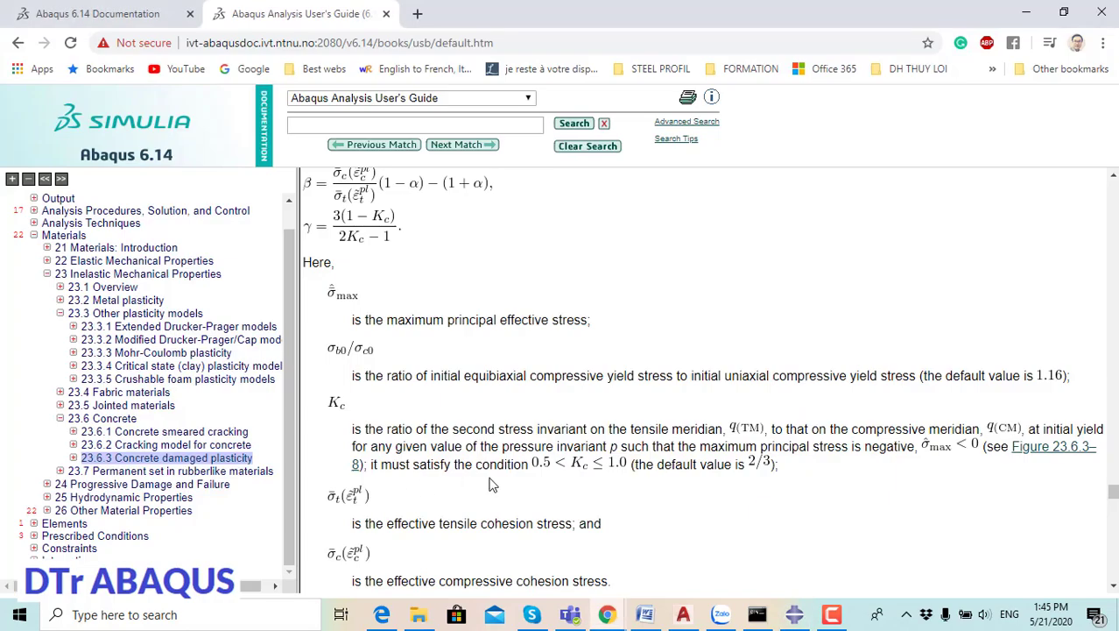
scroll(495, 486, "up", 5)
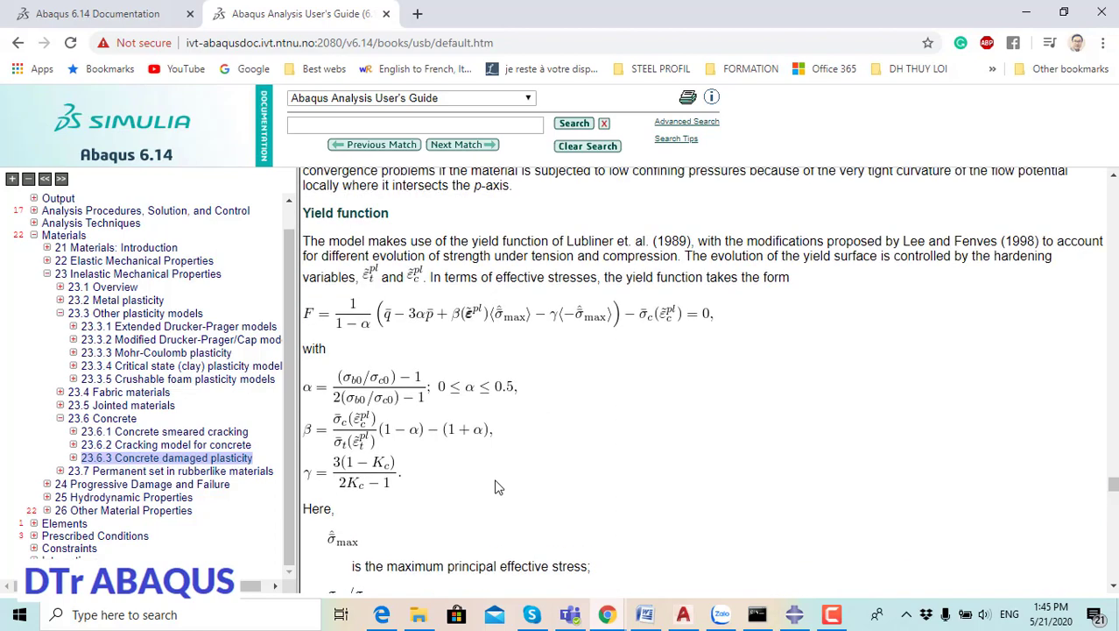
scroll(495, 486, "up", 2)
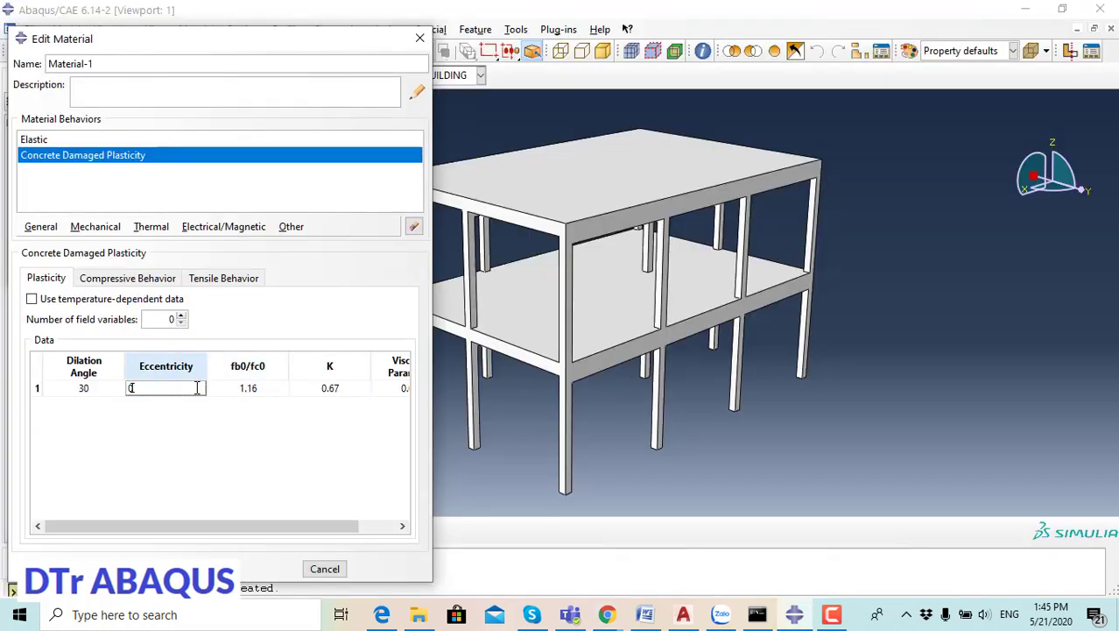
type("1")
Step: Enter the first compressive rows: yield stress 0 at strain 0, and 5 at 0.005
left_click(156, 280)
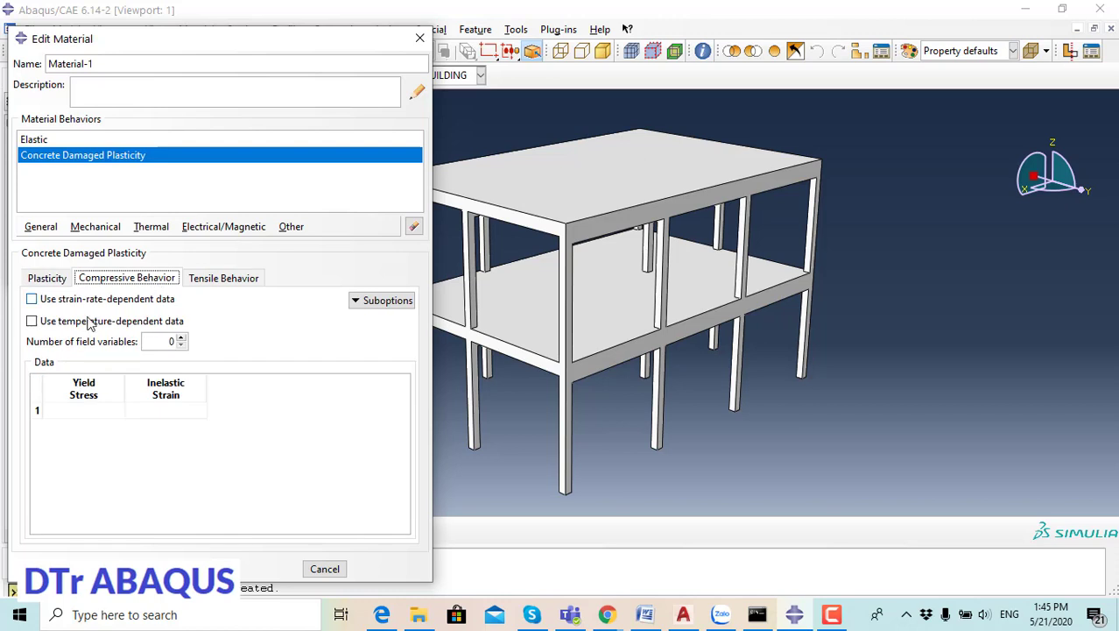
left_click(102, 410)
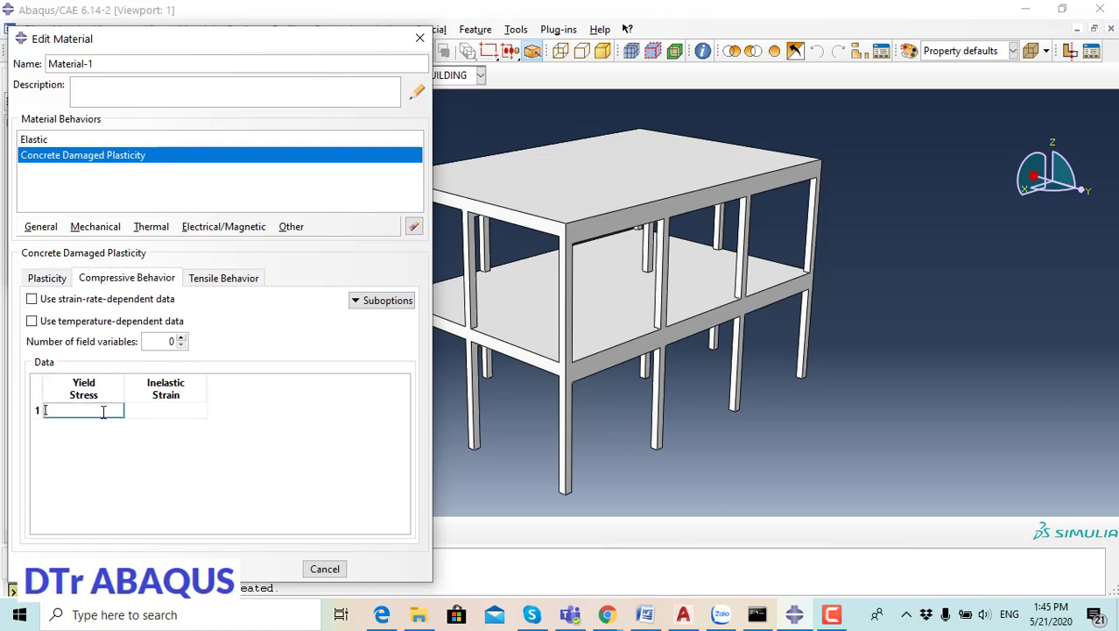
type("0")
key("Tab")
type("0")
key("Tab")
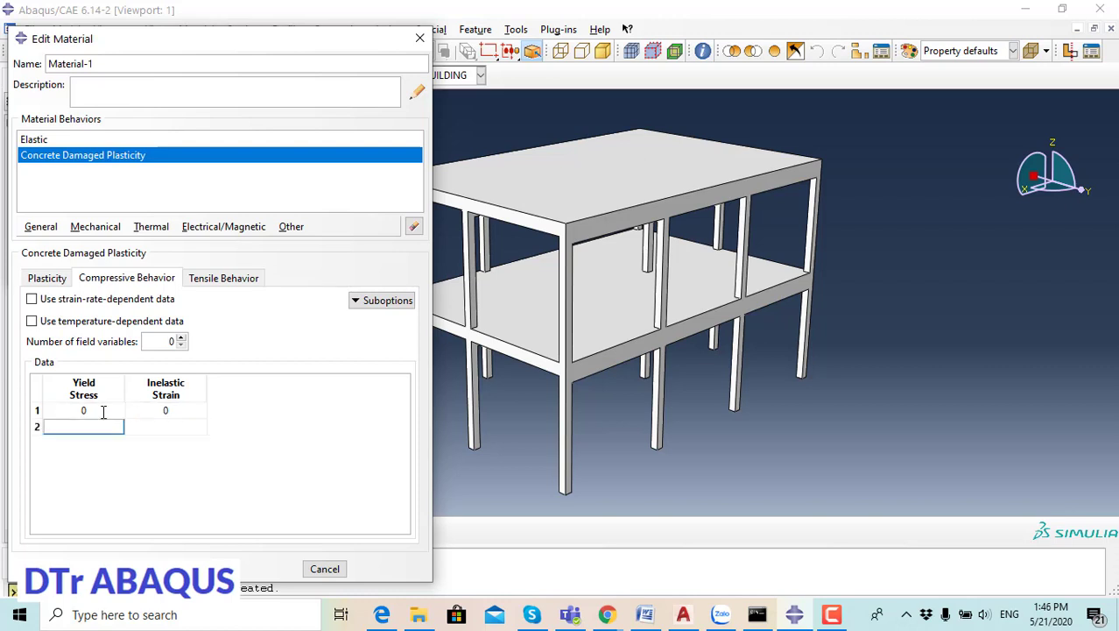
type("5")
key("Tab")
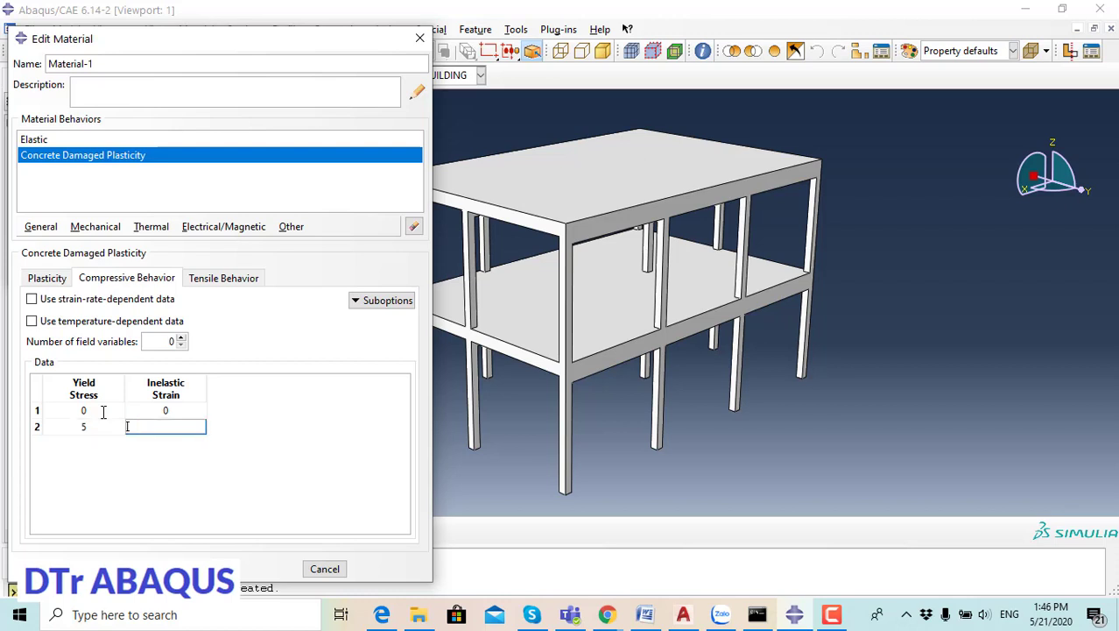
type("0.0")
type("0")
type("5")
key("Tab")
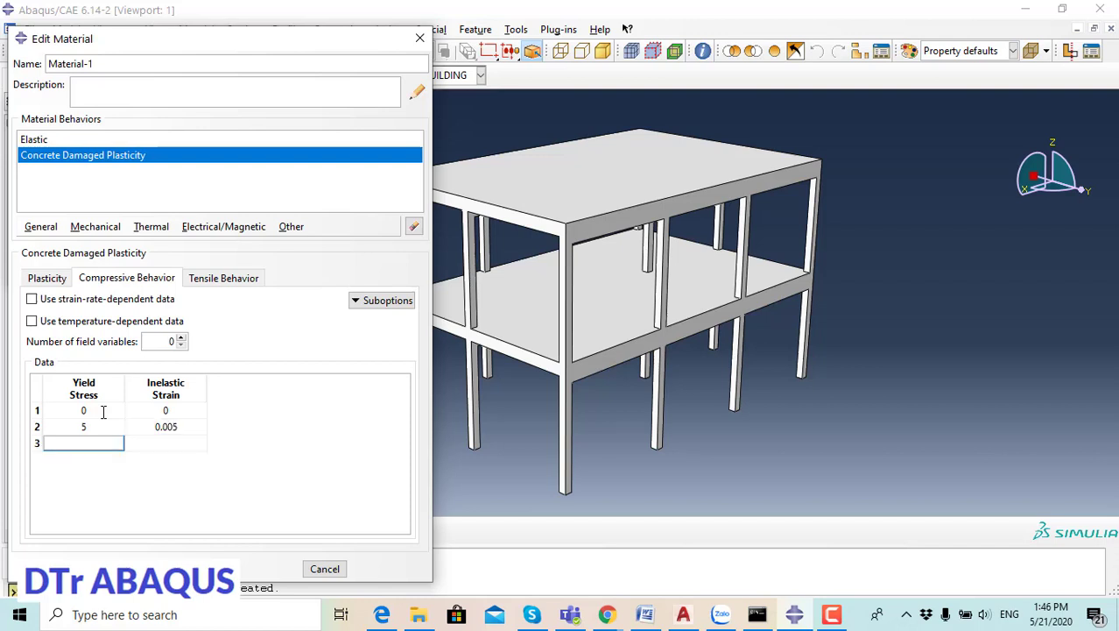
Step: Add yield stress 10 and correct the second and third strains to 5E-4 and 5E-3
type("10")
key("Tab")
type("0.0")
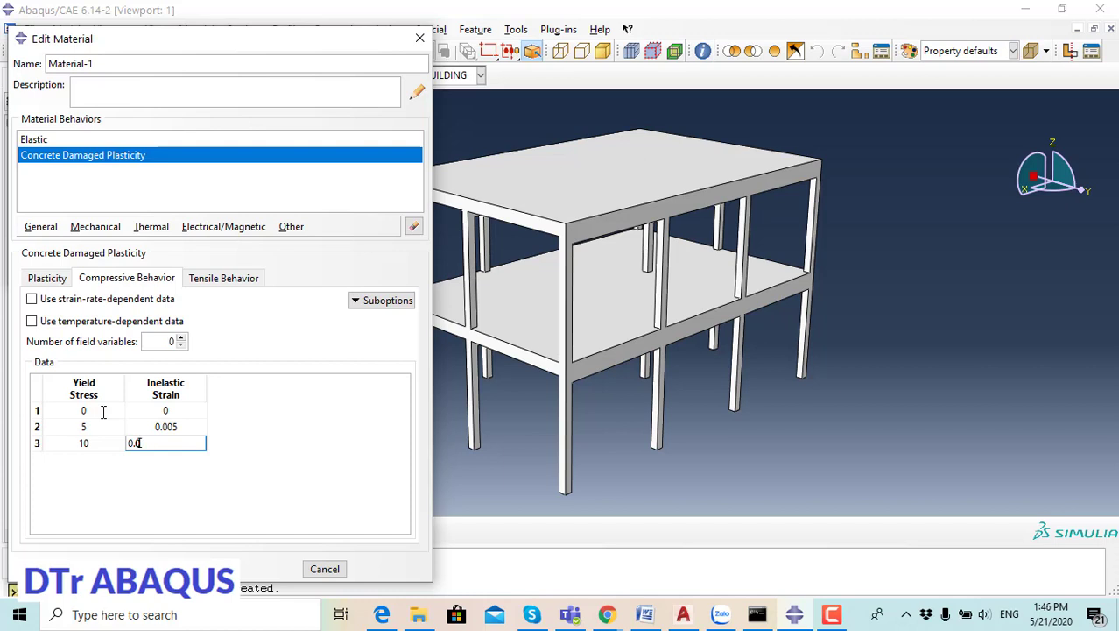
type("0")
left_click(201, 431)
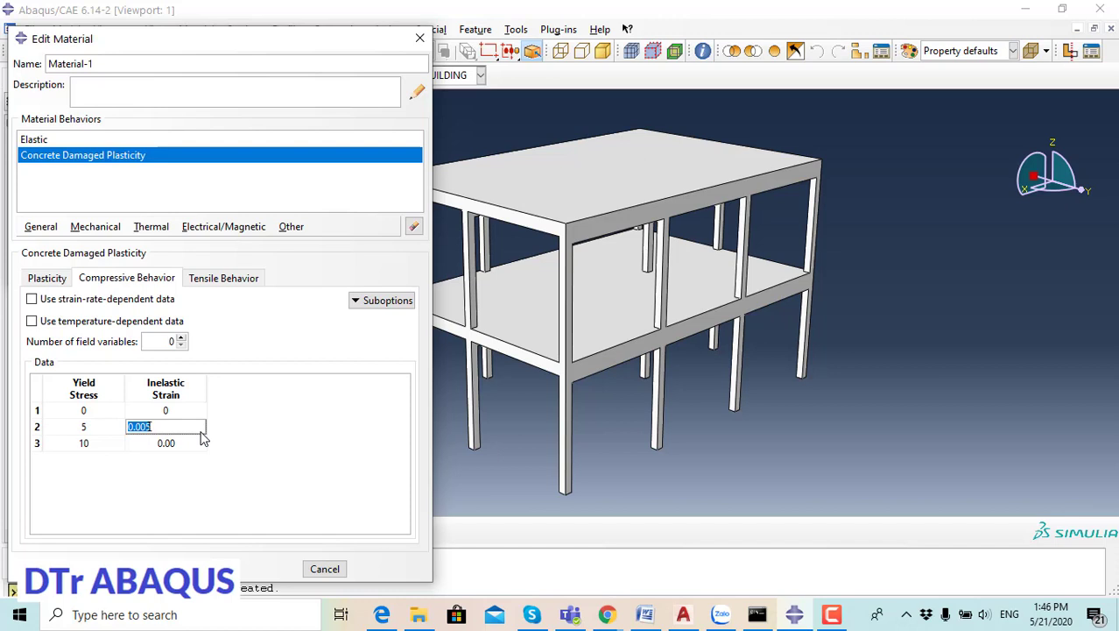
type("5")
type("E-")
type("4")
left_click(171, 447)
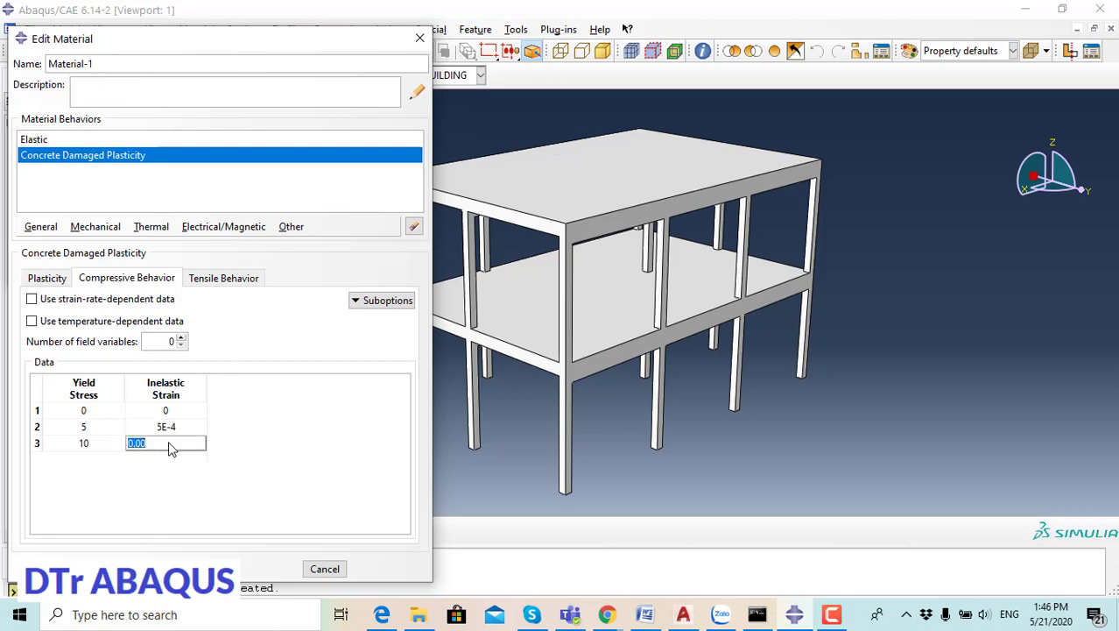
type("5E-3")
Step: Add compressive rows 20/0.003, 10/0.008 and 1/0.05
key("Tab")
type("20")
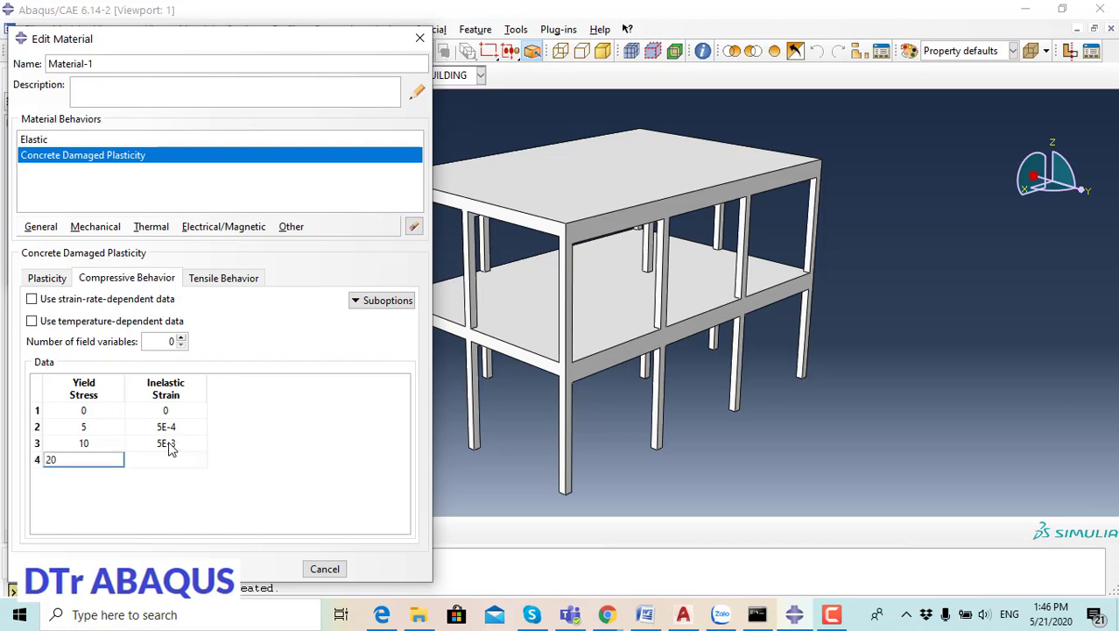
key("Tab")
type("0.0")
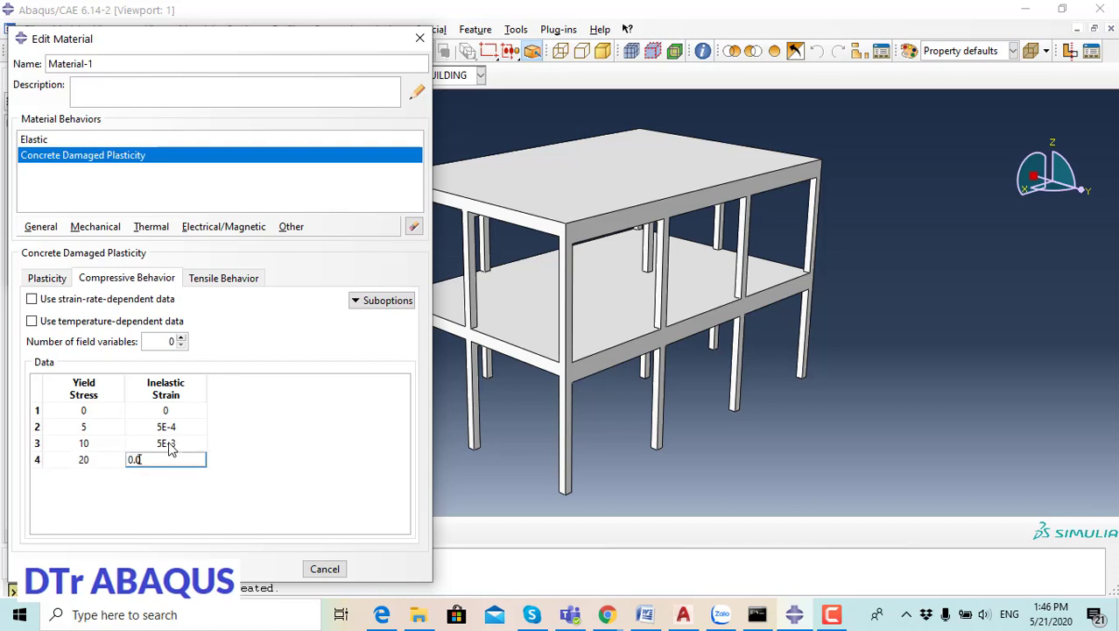
type("0")
type("3")
key("Tab")
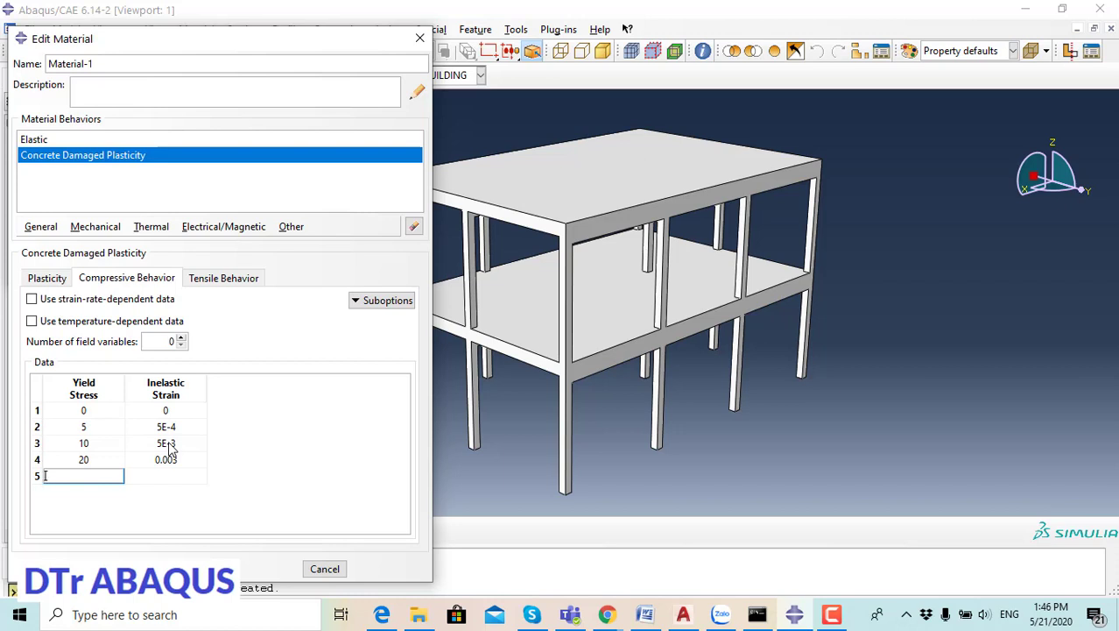
type("1")
type("0")
key("Tab")
type("0")
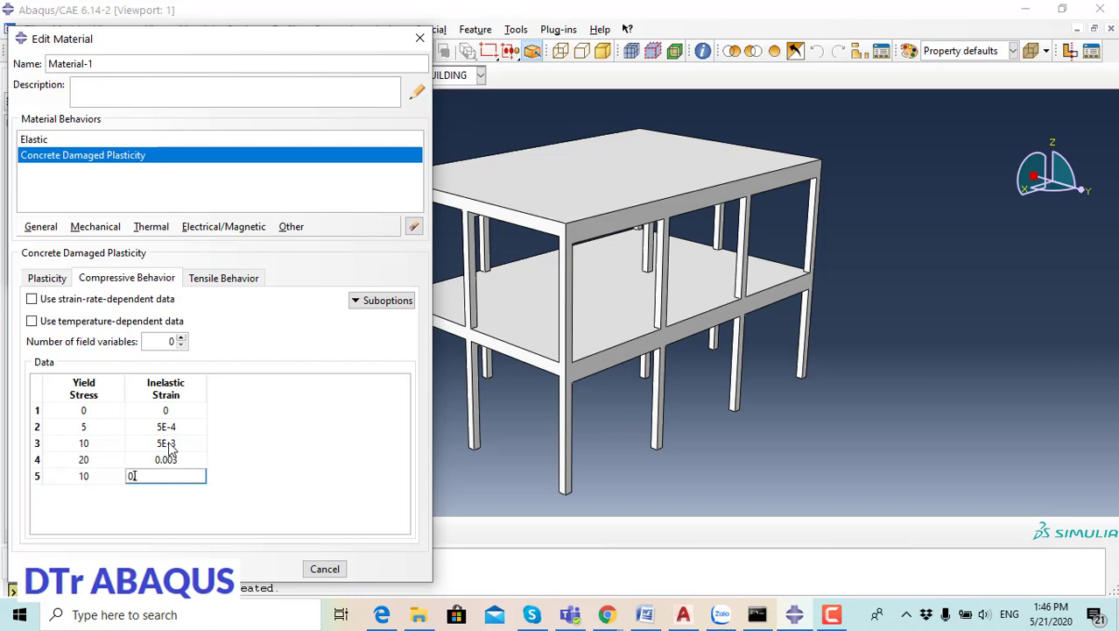
type(".00")
type("8")
key("Tab")
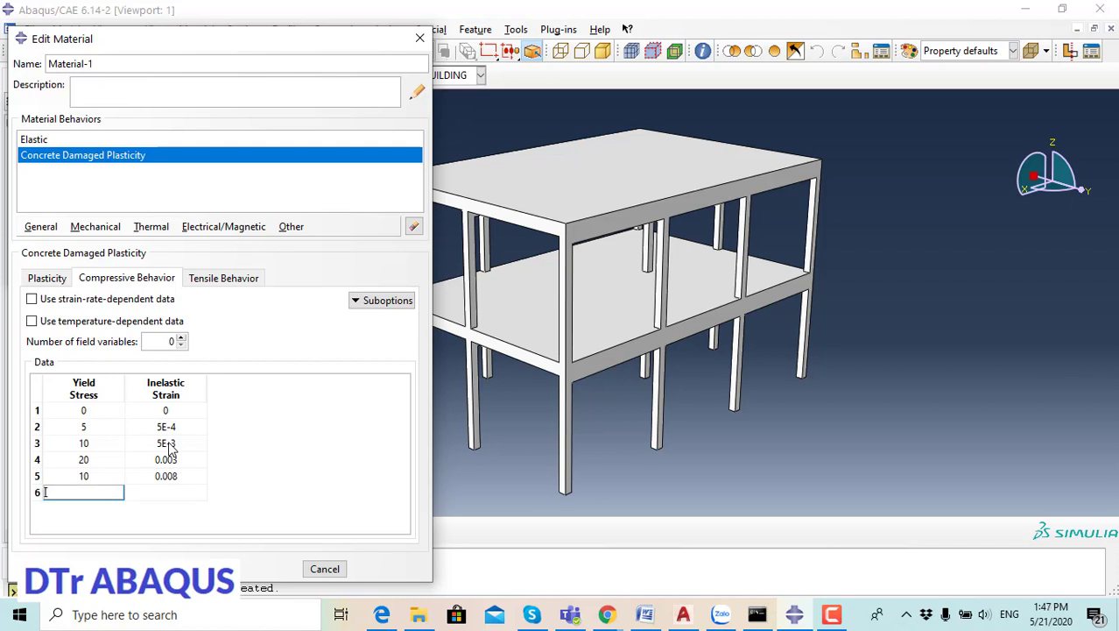
type("1")
key("Tab")
type("0")
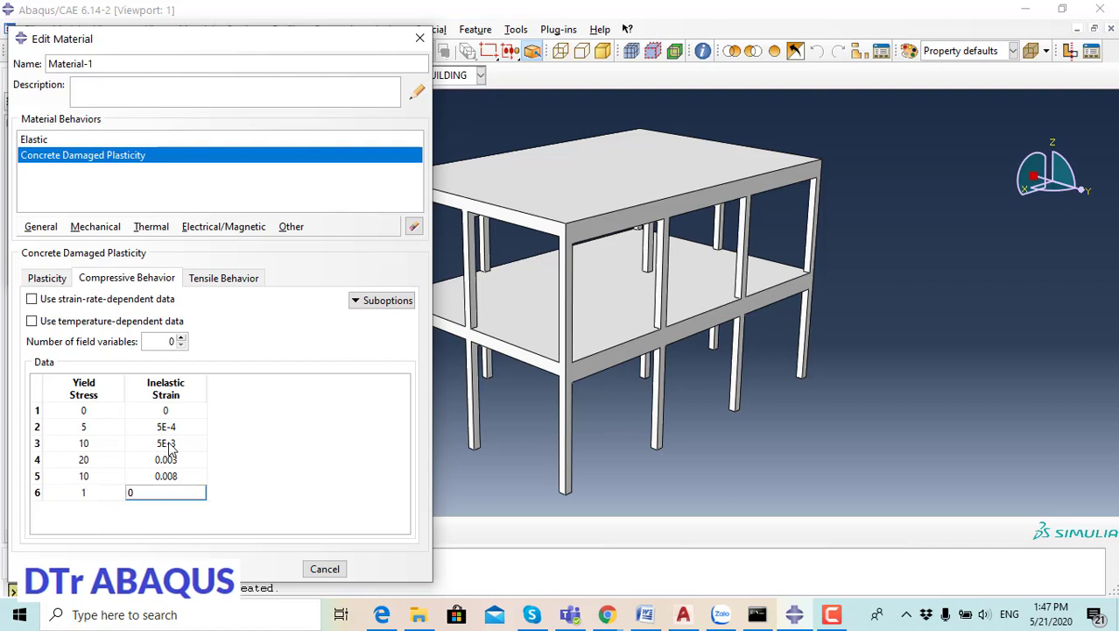
type(".0")
type("5")
left_click(236, 278)
Step: Add a Compression Damage suboption and enlarge its editor beside the material editor
left_click(89, 434)
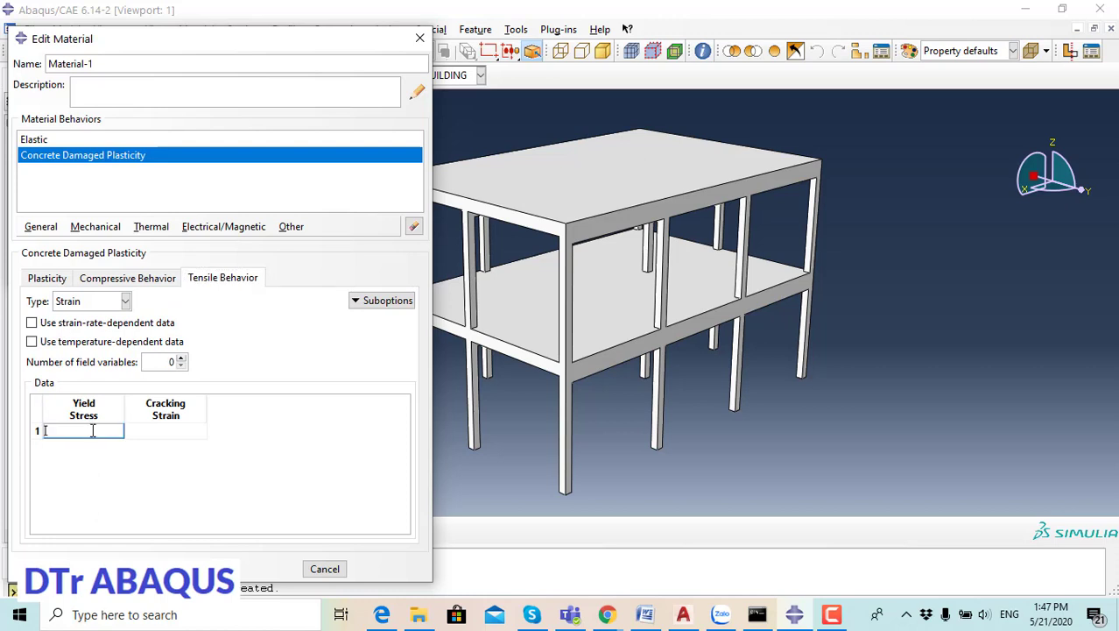
left_click(135, 278)
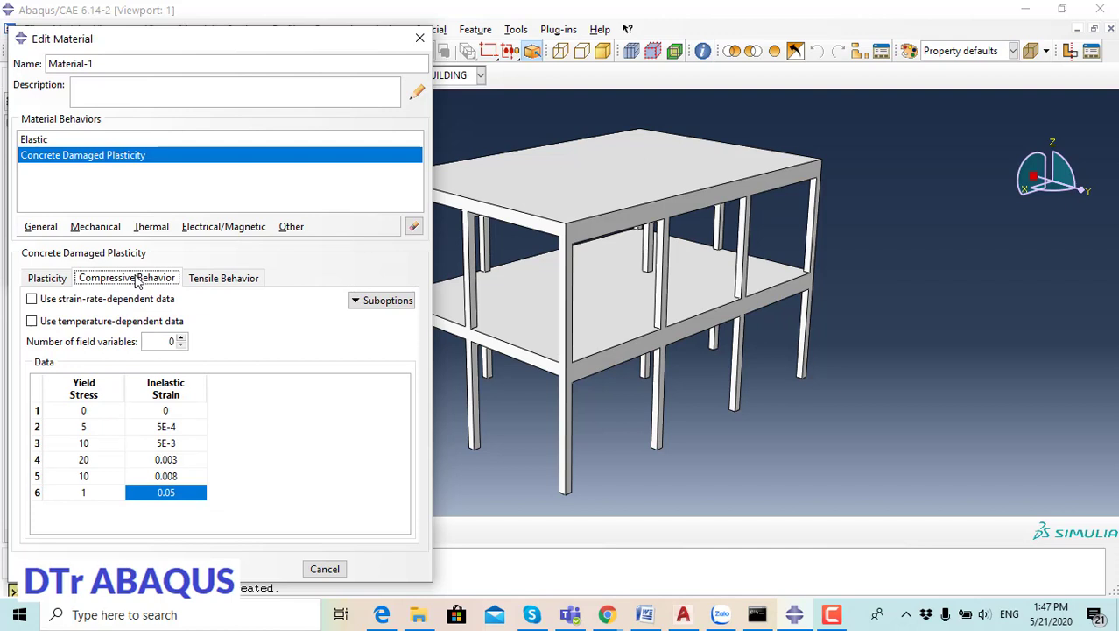
left_click(372, 304)
left_click(374, 328)
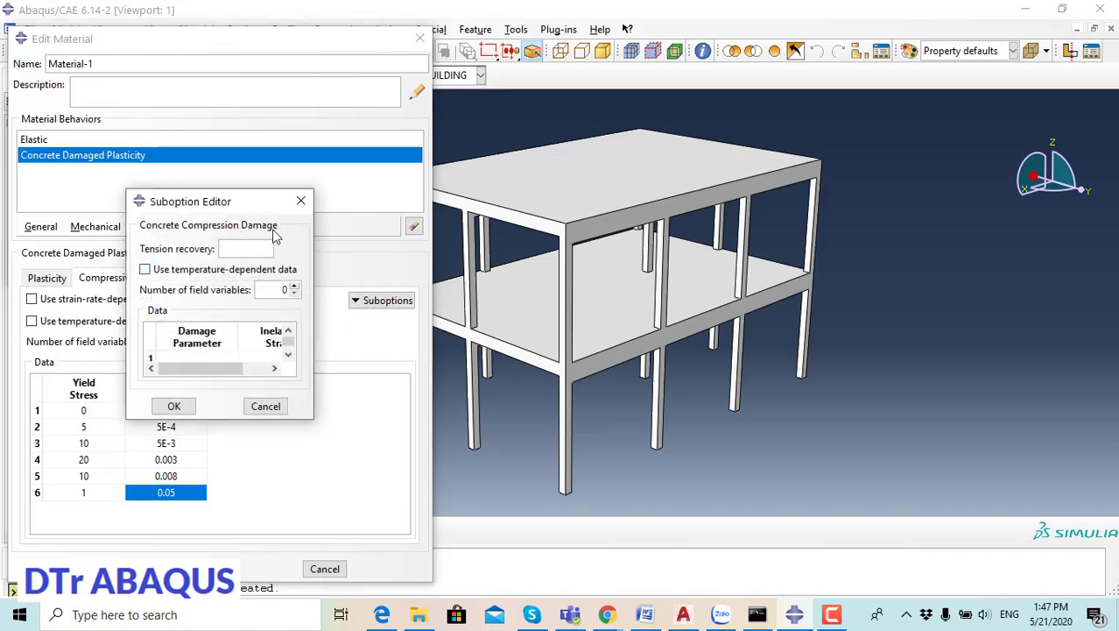
left_click_drag(282, 207, 599, 166)
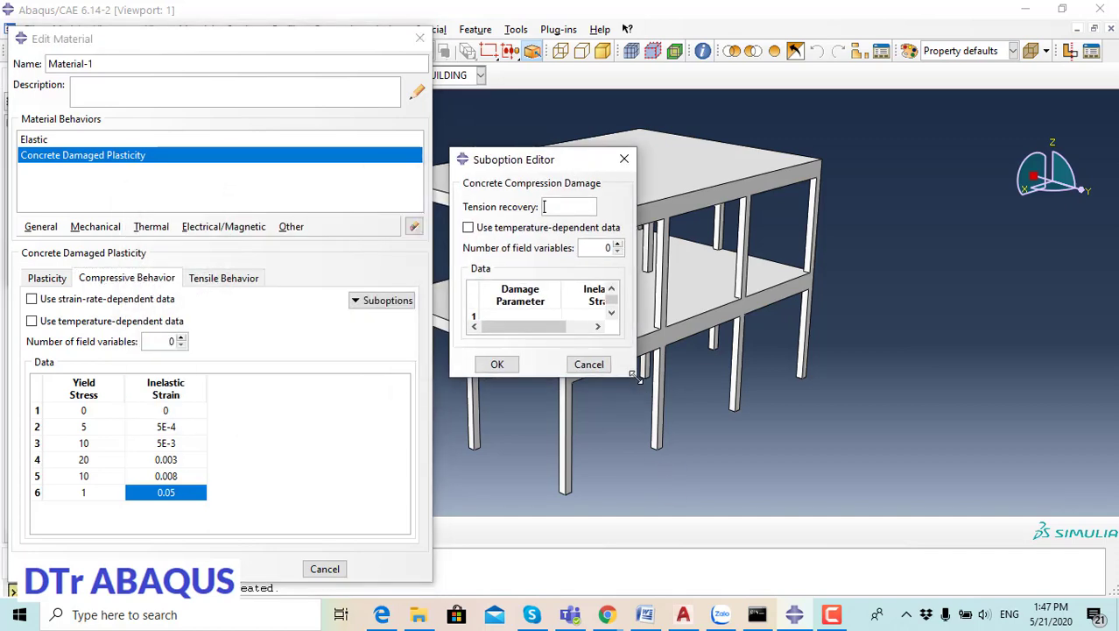
left_click_drag(636, 377, 774, 535)
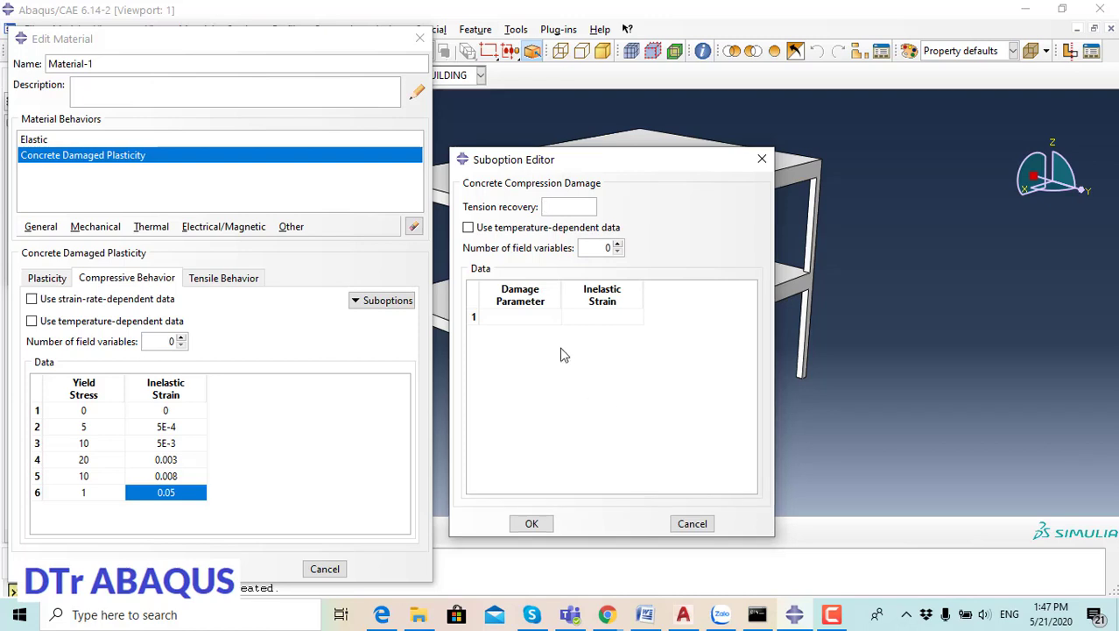
Step: Enter compression damage rows 0/0 and 5/0 at zero inelastic strain
left_click(532, 320)
key("Tab")
type("0")
key("Tab")
key("Tab")
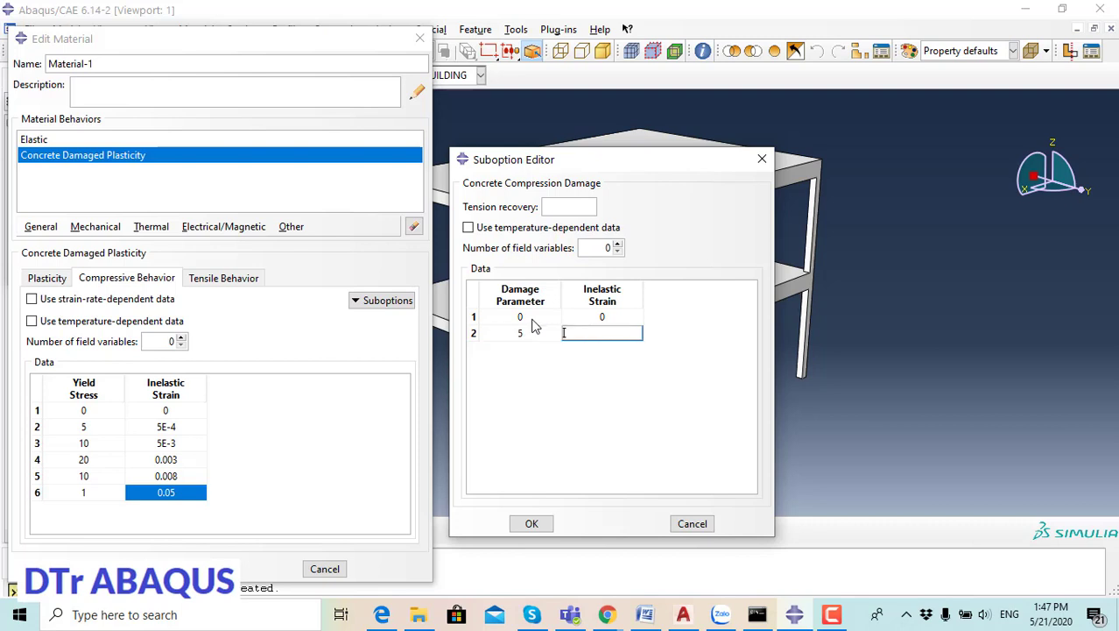
type("0")
key("Tab")
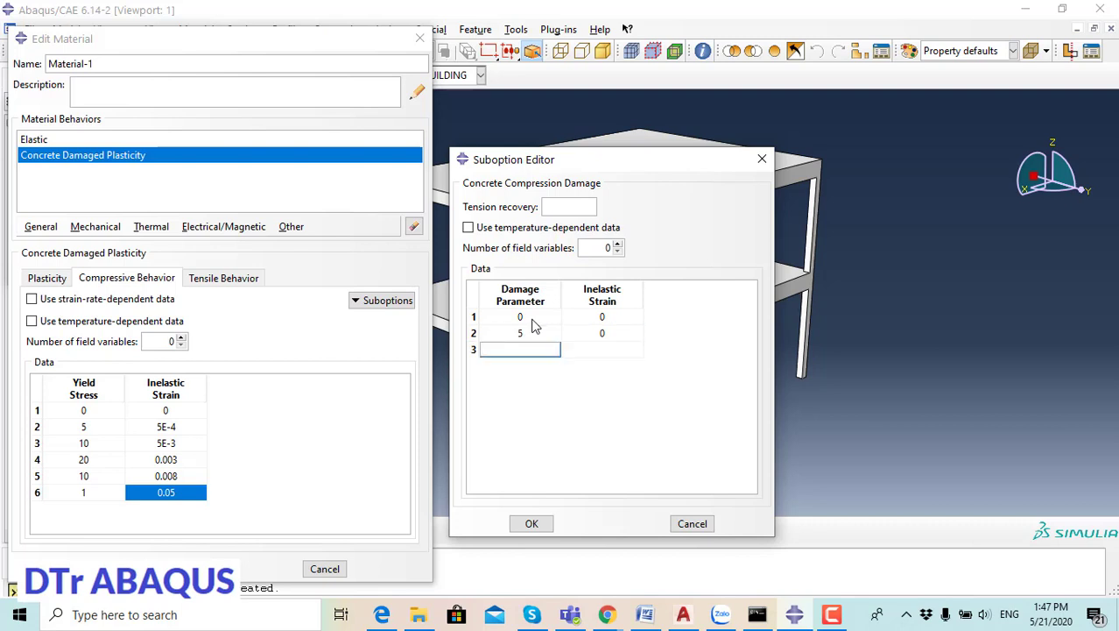
type("10")
Step: Add damage rows 10/0 and 20/0, then begin a row with damage parameter 10
key("Tab")
type("0")
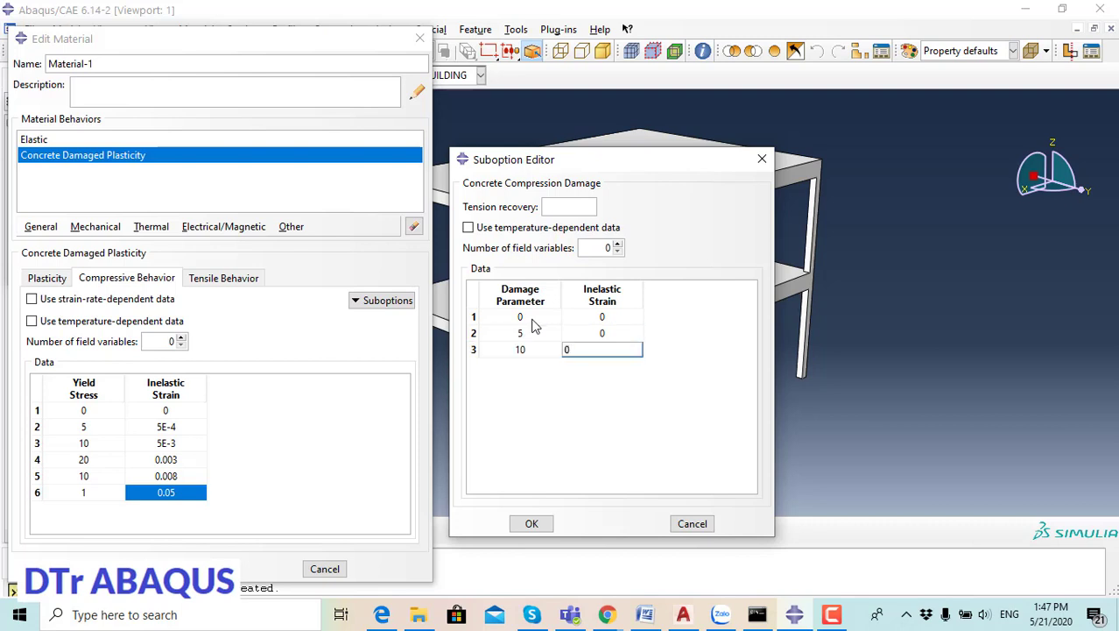
key("Tab")
type("2")
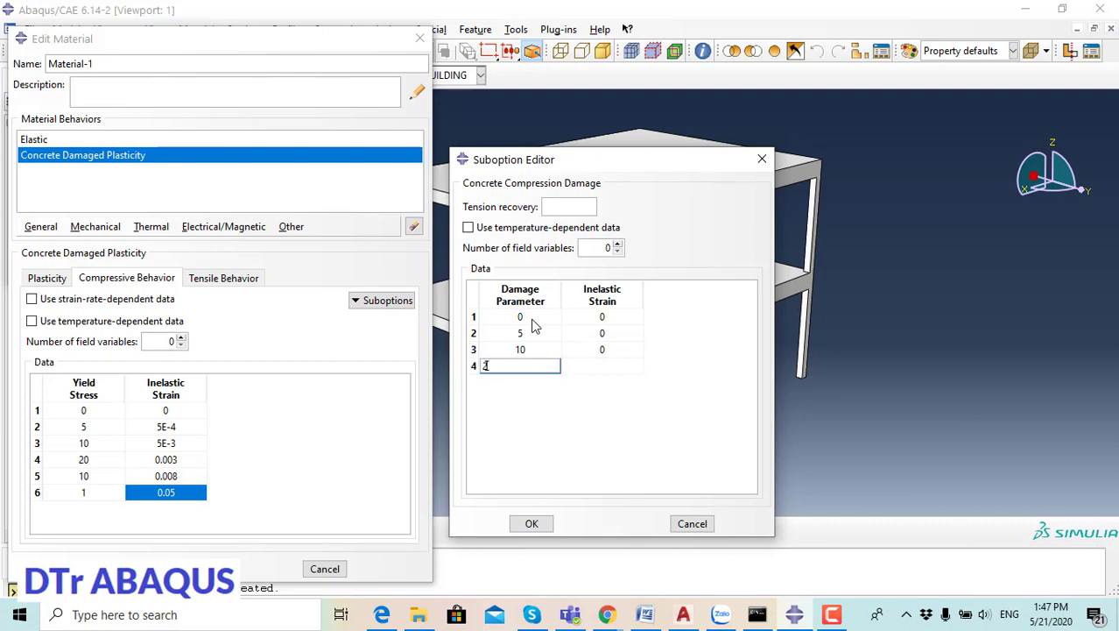
type("0")
key("Tab")
type("0")
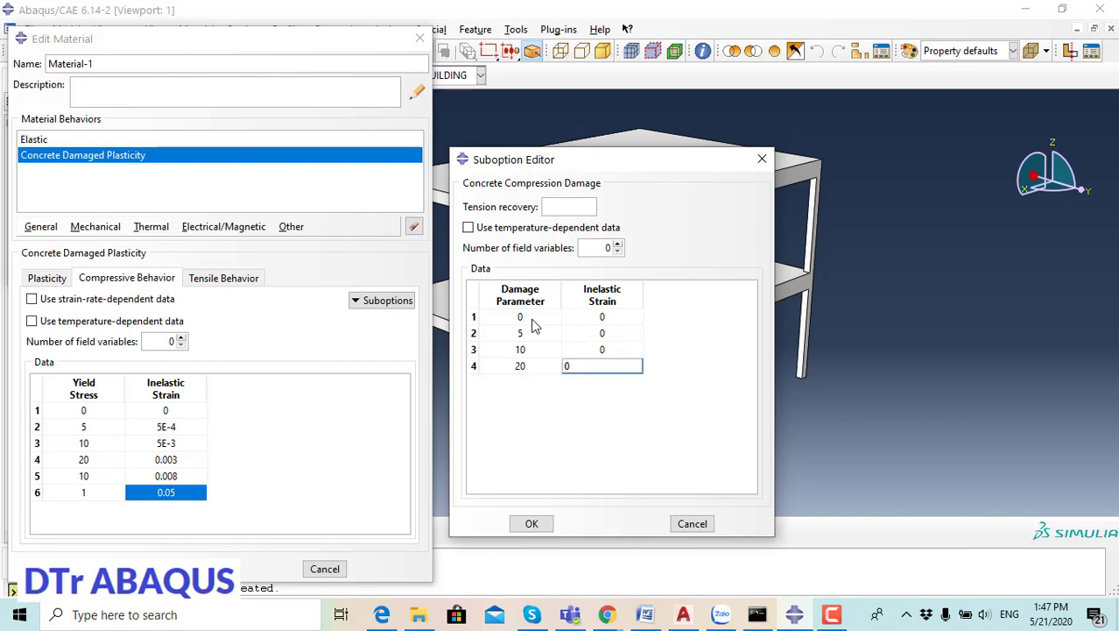
key("Tab")
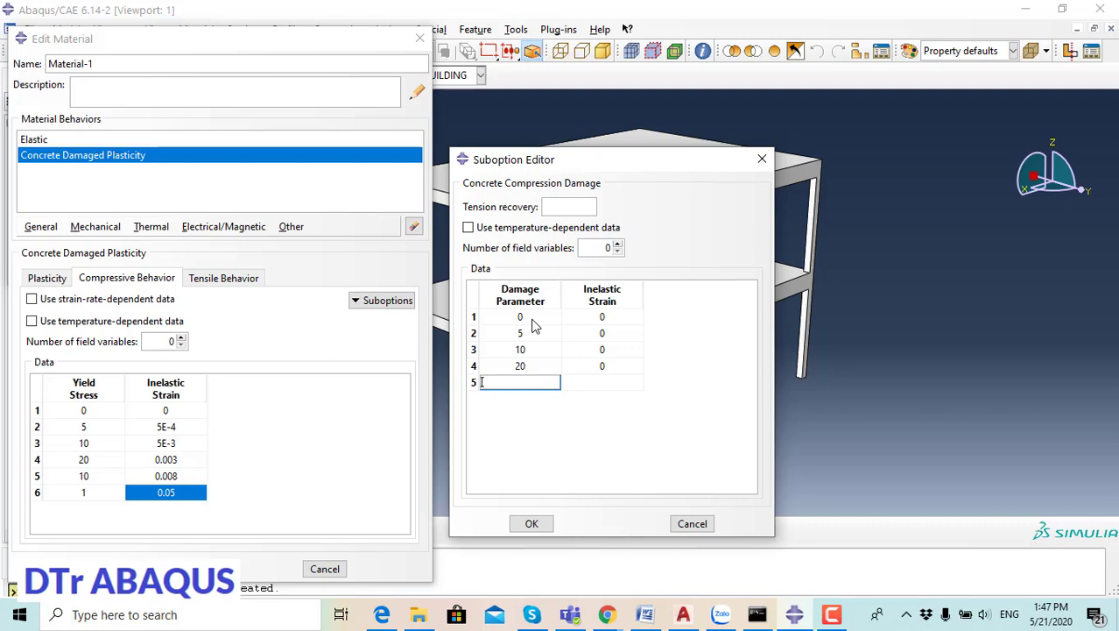
type("10")
key("Tab")
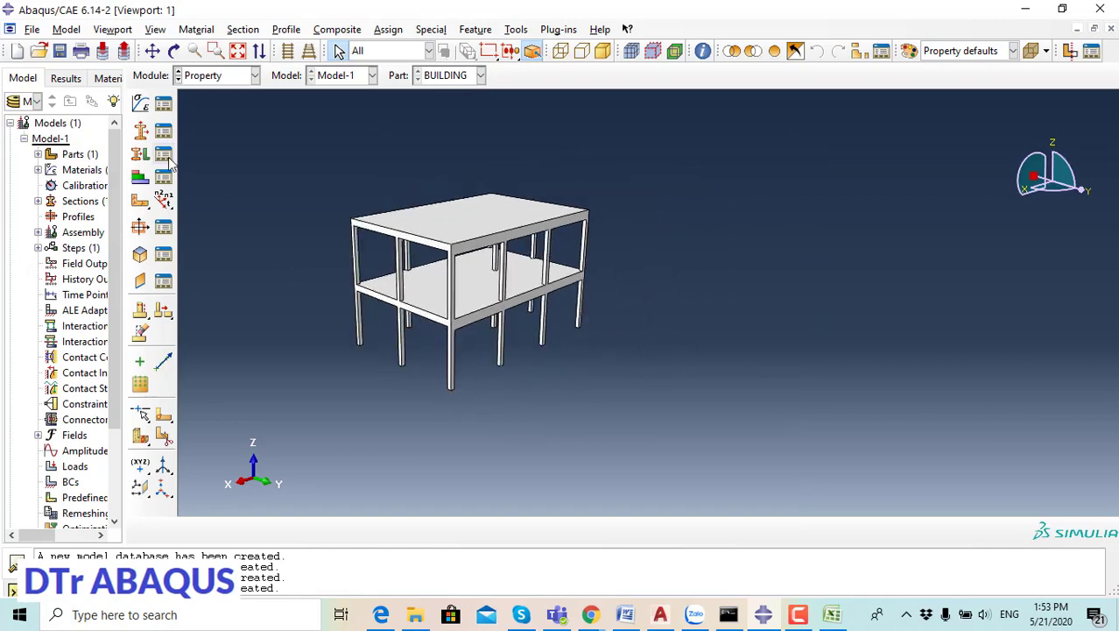
Step: Assign Section-1 to the whole BUILDING part via box selection
left_click(141, 153)
left_click_drag(266, 156, 714, 431)
middle_click(648, 388)
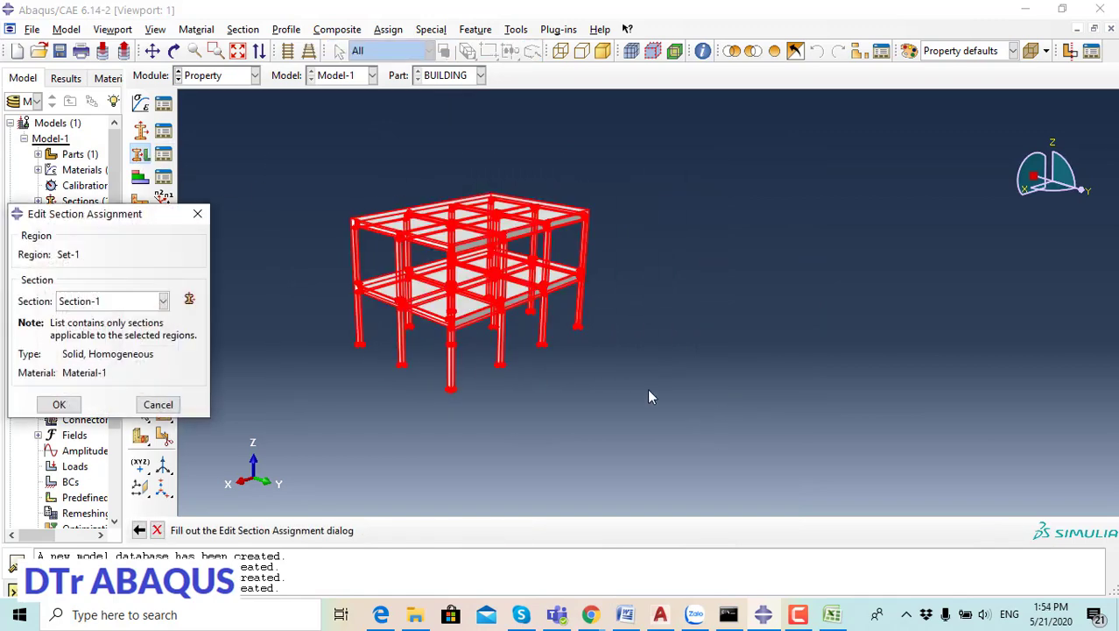
left_click(56, 401)
Step: Place a dependent BUILDING instance in the assembly
left_click(254, 75)
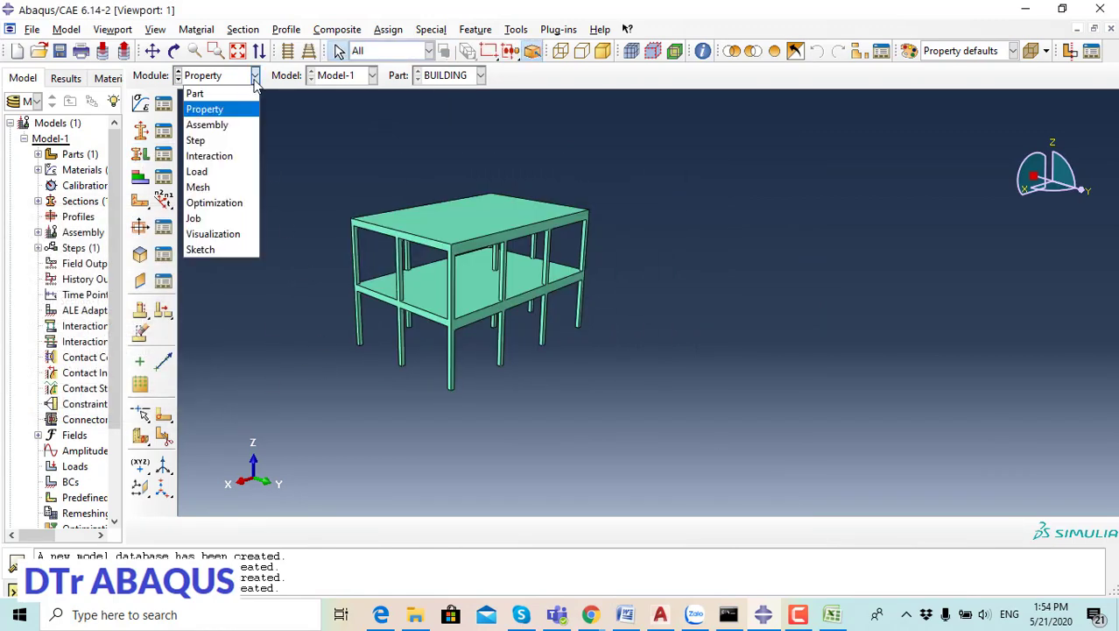
left_click(231, 127)
left_click(140, 103)
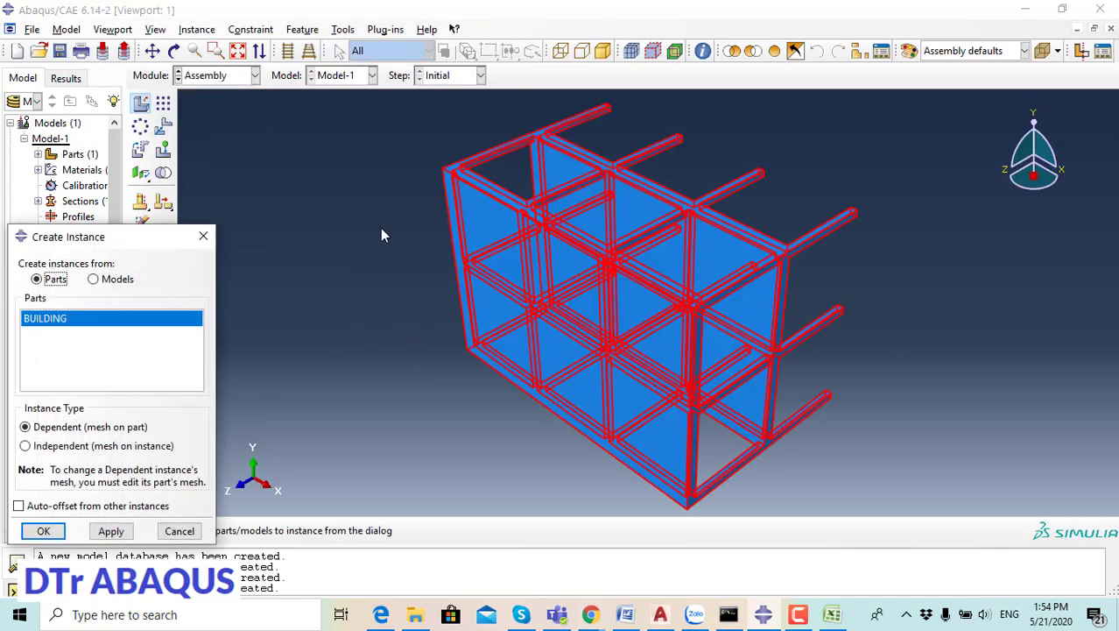
left_click(41, 531)
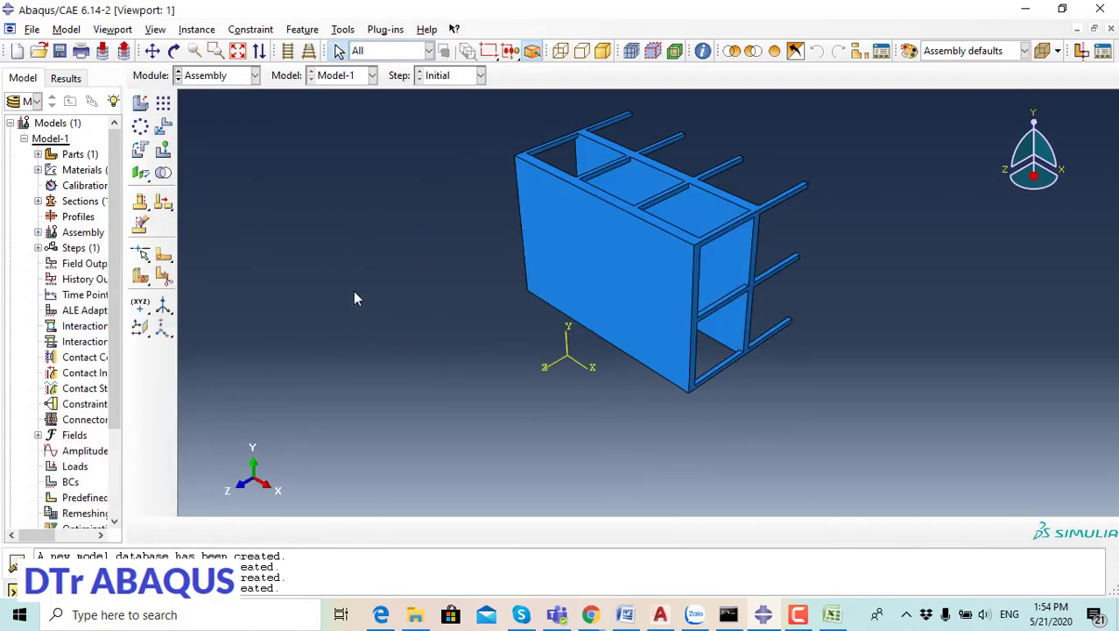
left_click(254, 76)
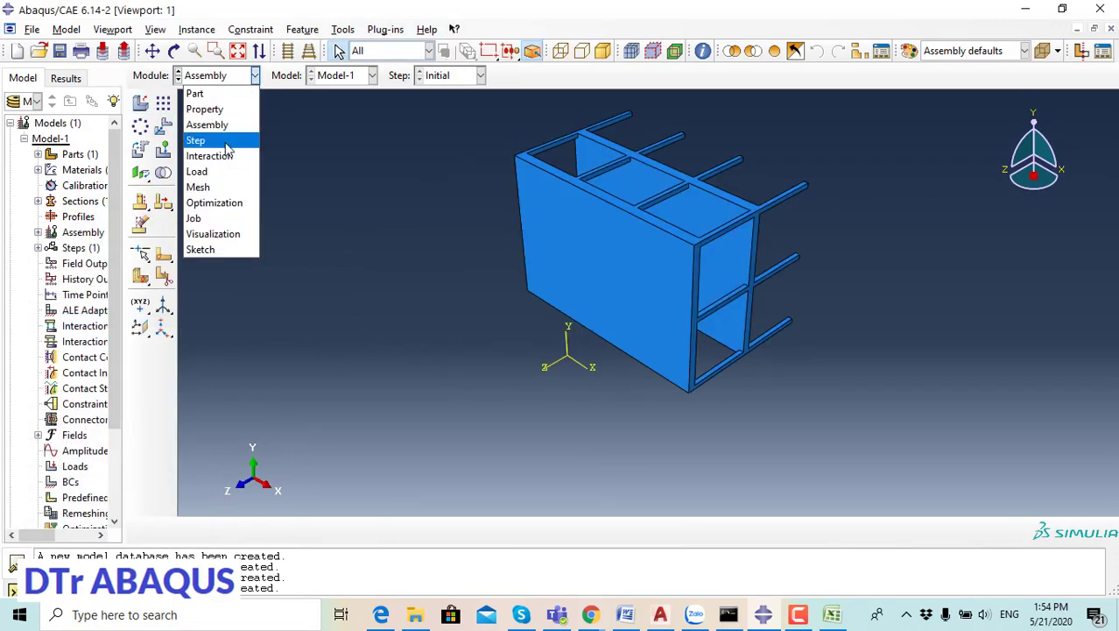
left_click(227, 142)
left_click(164, 105)
Step: Create Static, General Step-1 with 0.01 initial increment and 100000 maximum increments
left_click(39, 378)
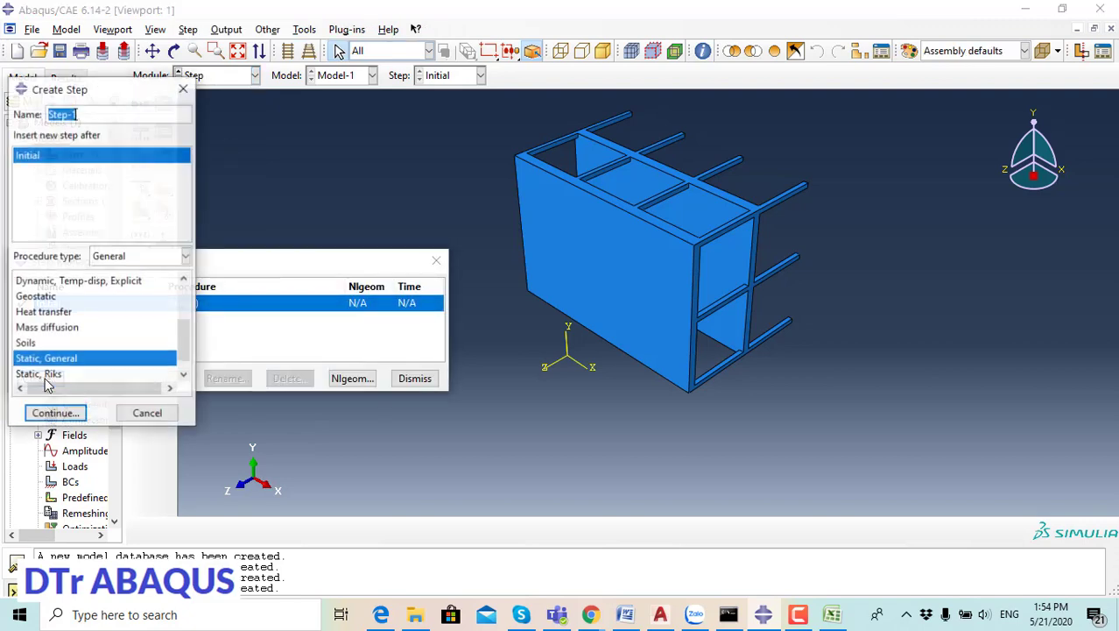
left_click(55, 414)
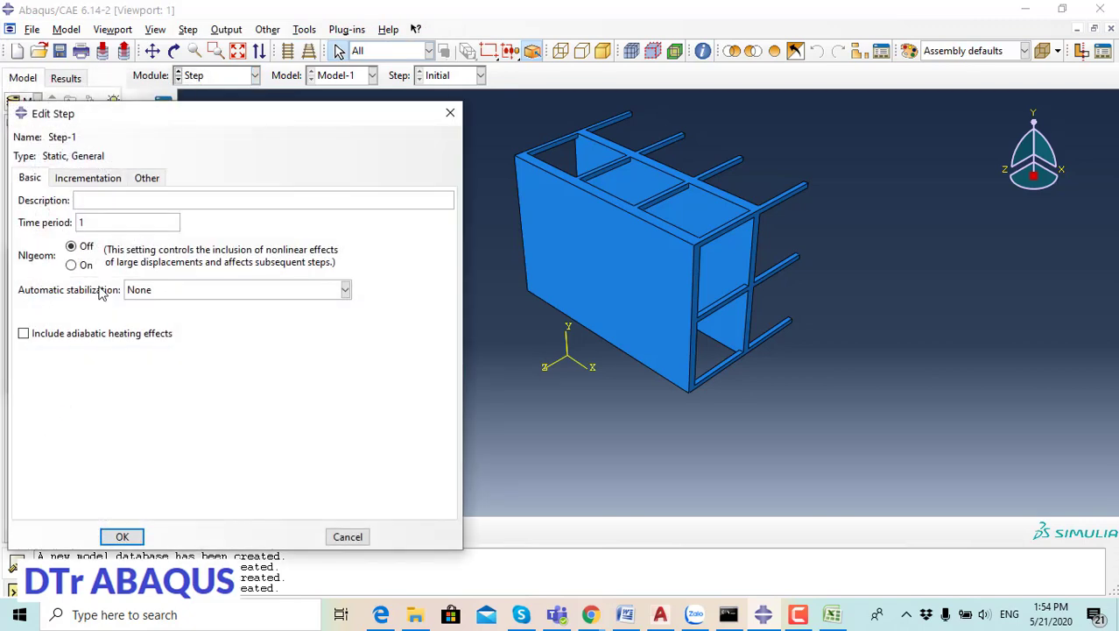
left_click(94, 180)
double_click(92, 258)
type("0.0")
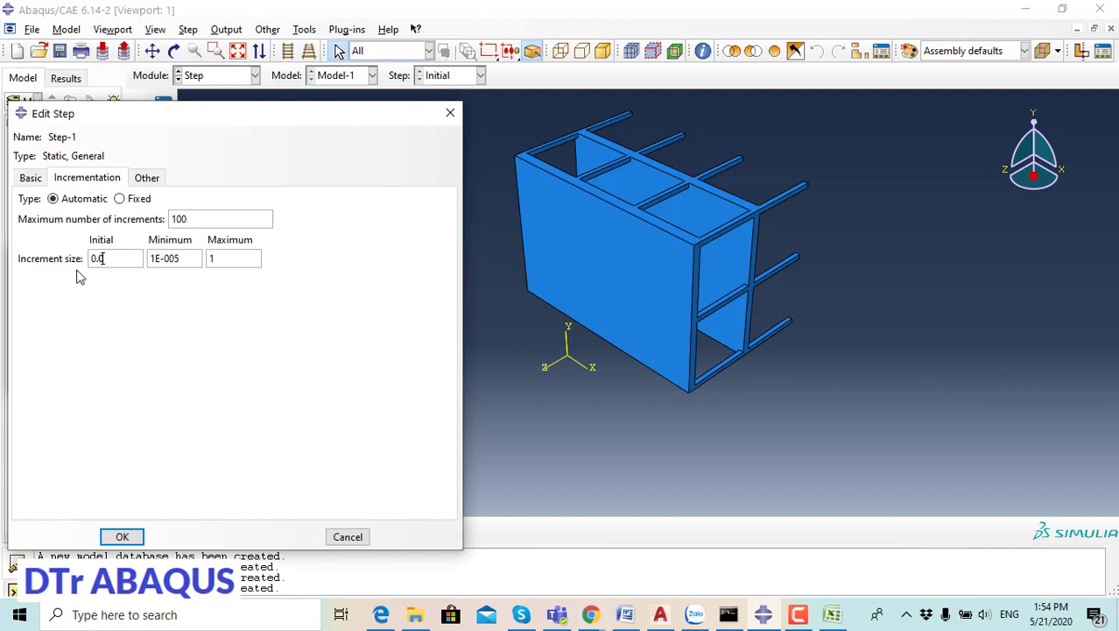
type("1")
left_click(194, 218)
type("000")
left_click(121, 535)
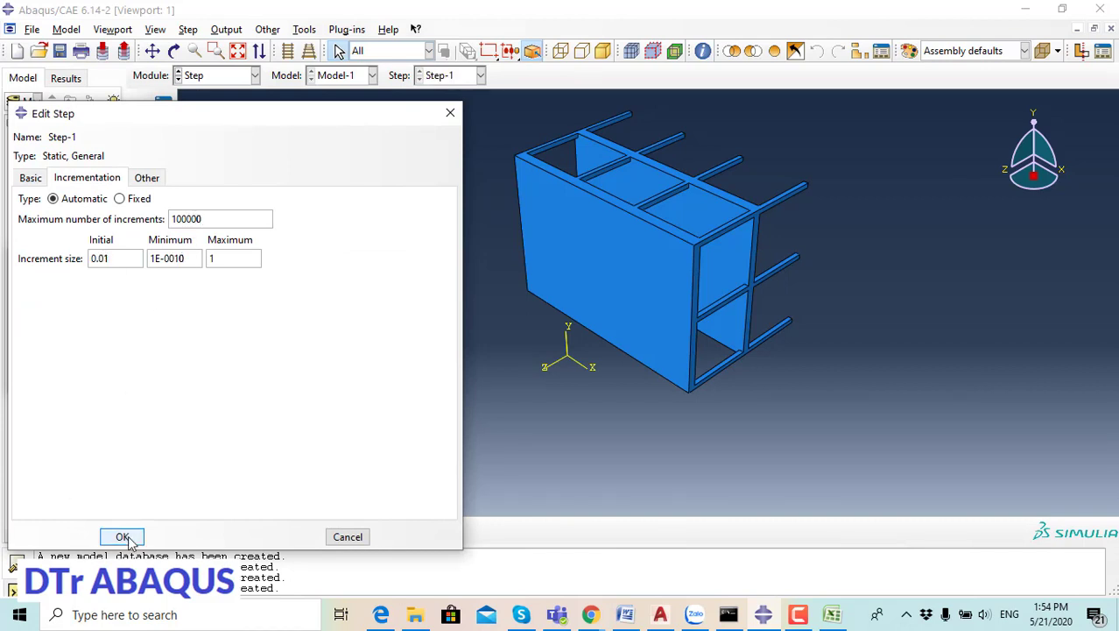
Step: Specify Step-1's general solution time incrementation controls with I_A set to 10
left_click(267, 29)
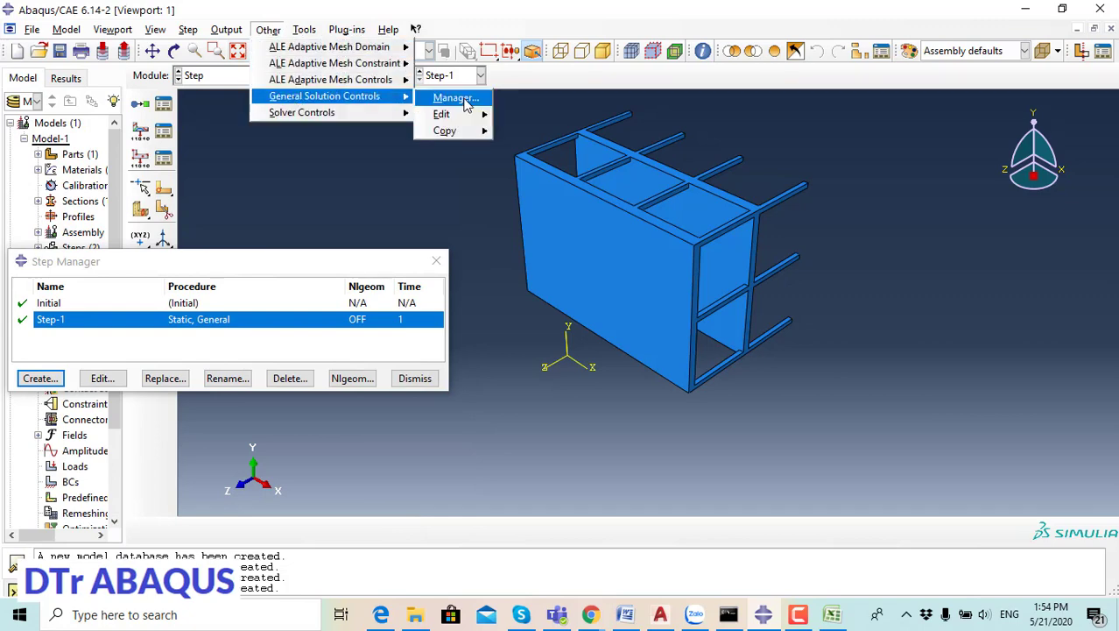
left_click(456, 100)
left_click(181, 196)
left_click(70, 255)
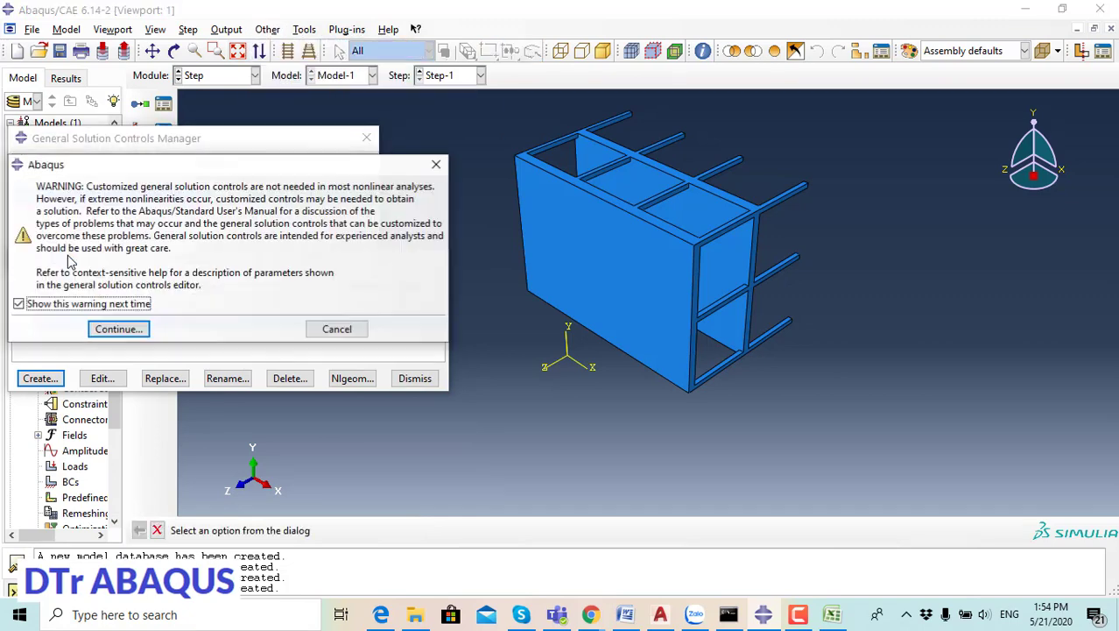
left_click(119, 328)
left_click(107, 221)
left_click(44, 175)
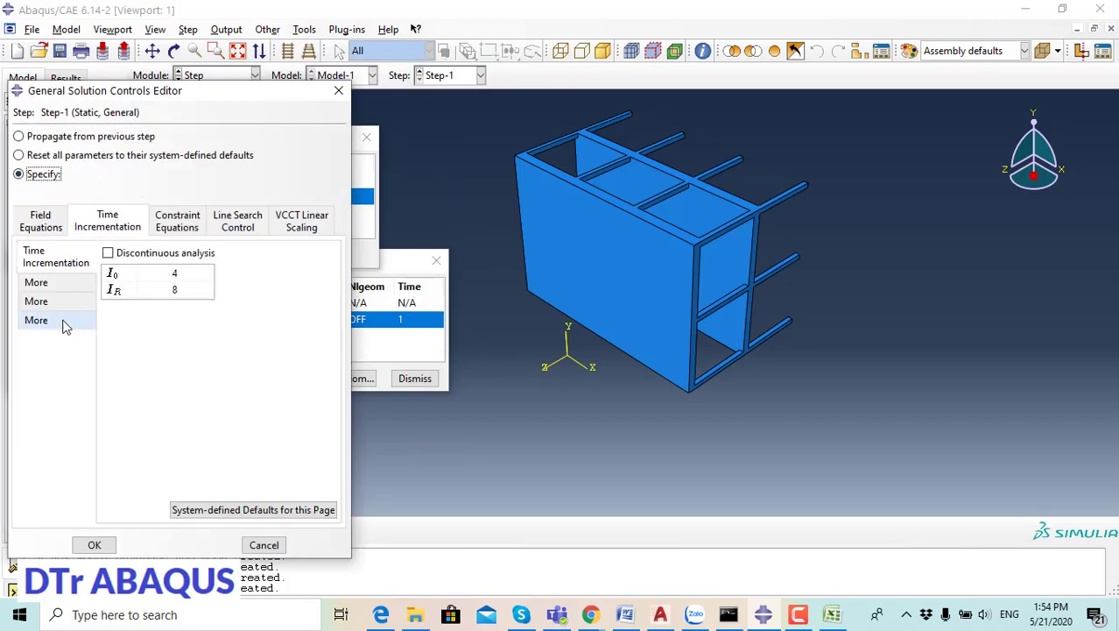
left_click(61, 282)
left_click(174, 340)
type("10")
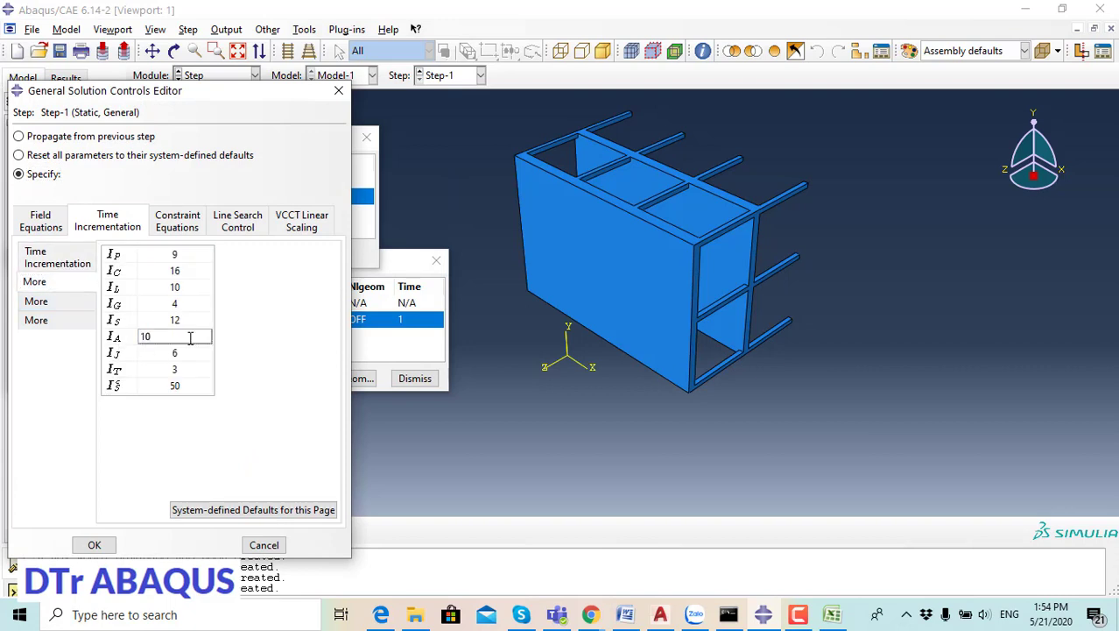
left_click(93, 544)
left_click(415, 377)
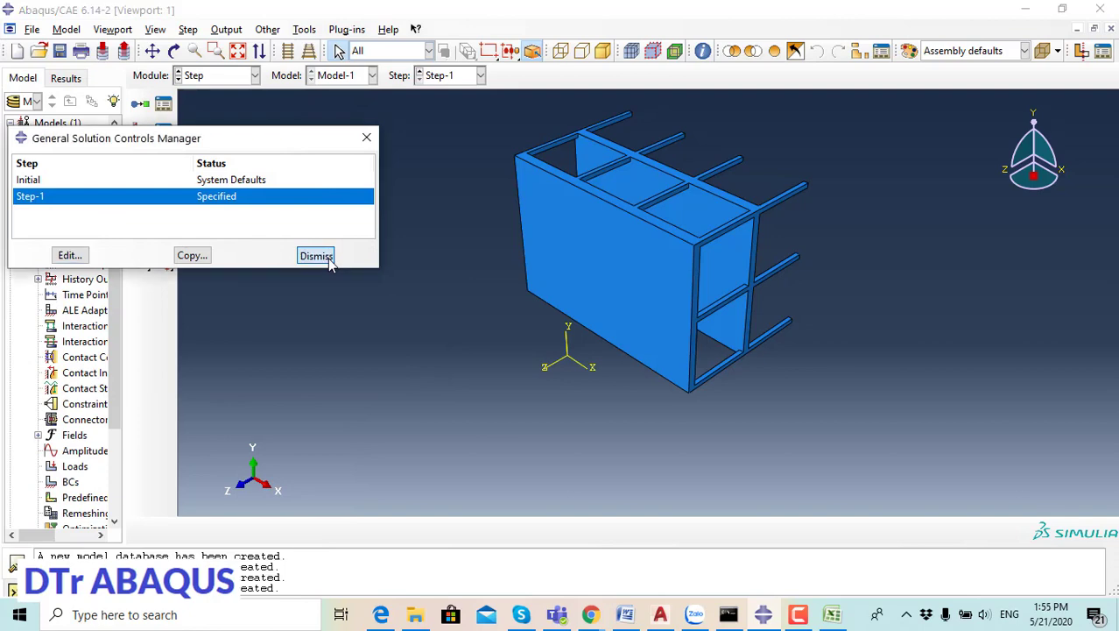
left_click(315, 255)
left_click(228, 75)
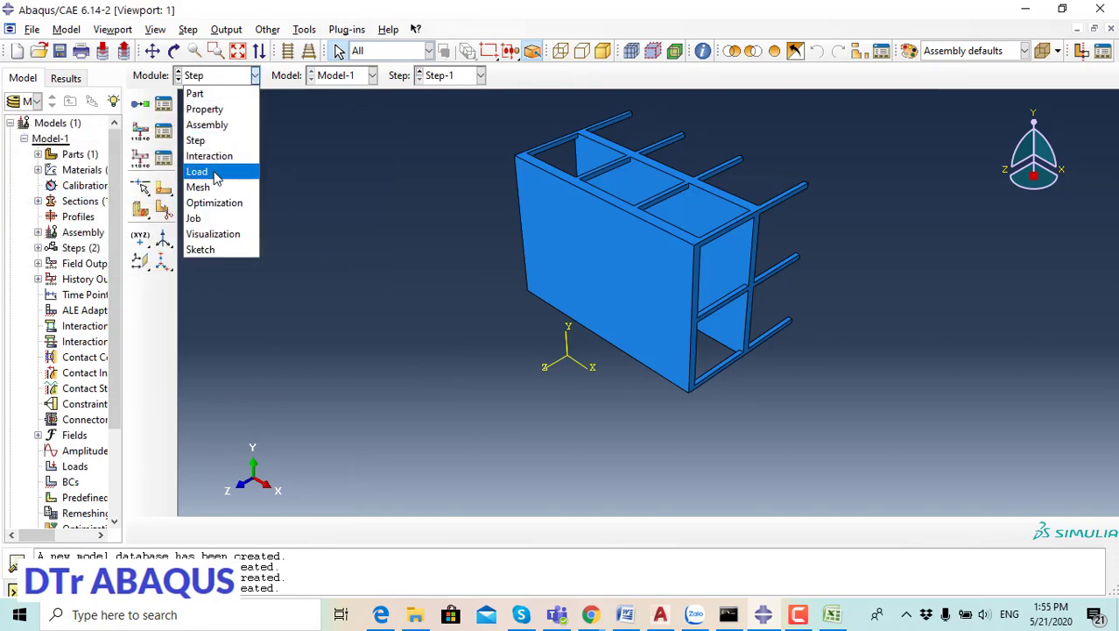
Step: Enter the Load module and orbit and zoom the frame into a working view
left_click(209, 185)
left_click(175, 51)
mouse_move(613, 245)
left_mouse_down()
mouse_move(669, 175)
mouse_move(607, 255)
mouse_move(470, 348)
left_mouse_up()
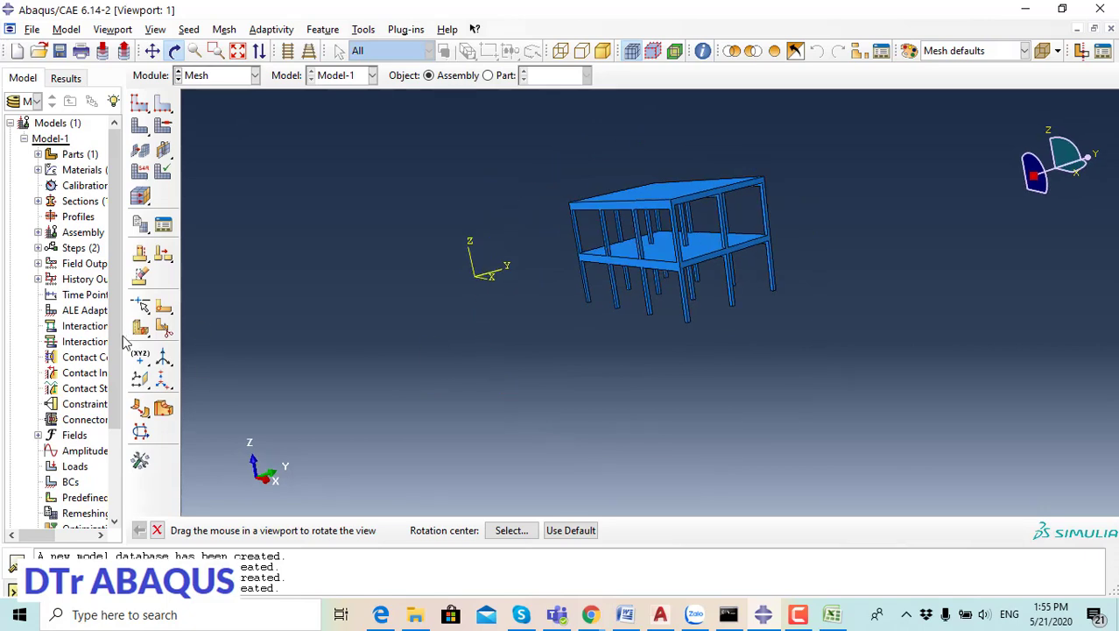
left_click_drag(124, 338, 193, 338)
scroll(99, 375, "down", 2)
scroll(99, 375, "down", 2)
left_click(70, 363)
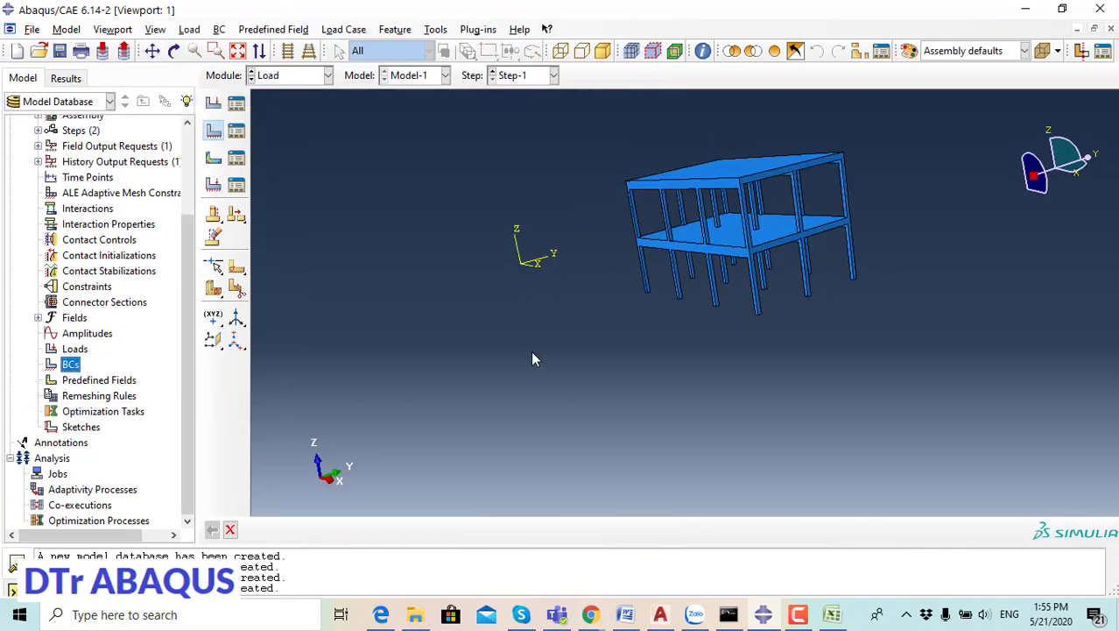
left_click_drag(531, 350, 714, 302)
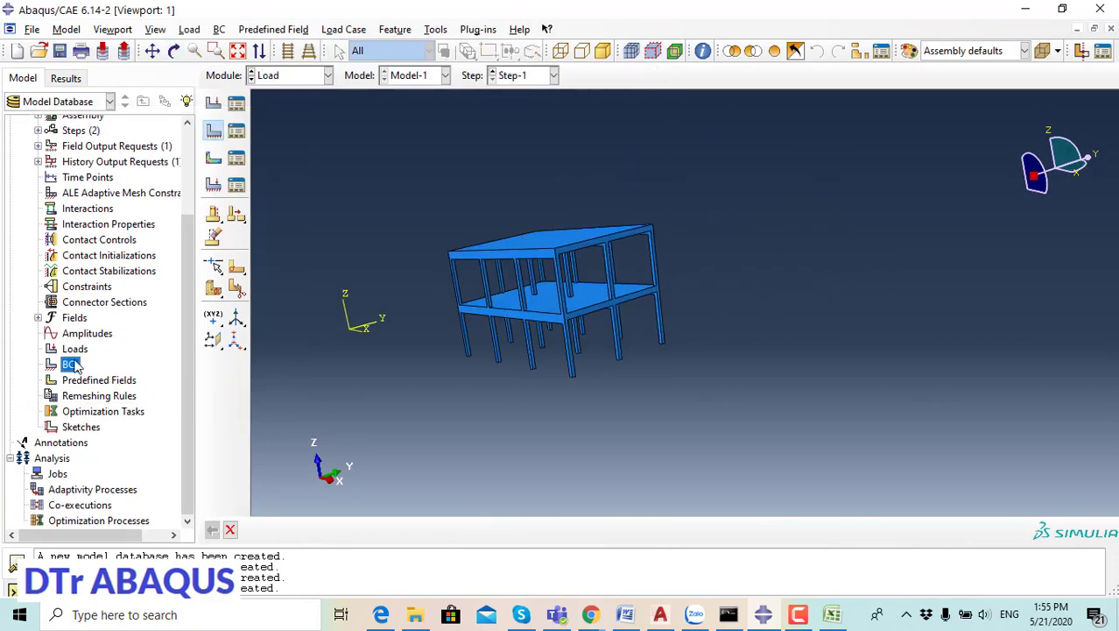
Step: Start a Symmetry/Antisymmetry/Encastre boundary condition in the Initial step
double_click(70, 364)
left_click(97, 161)
left_click(94, 181)
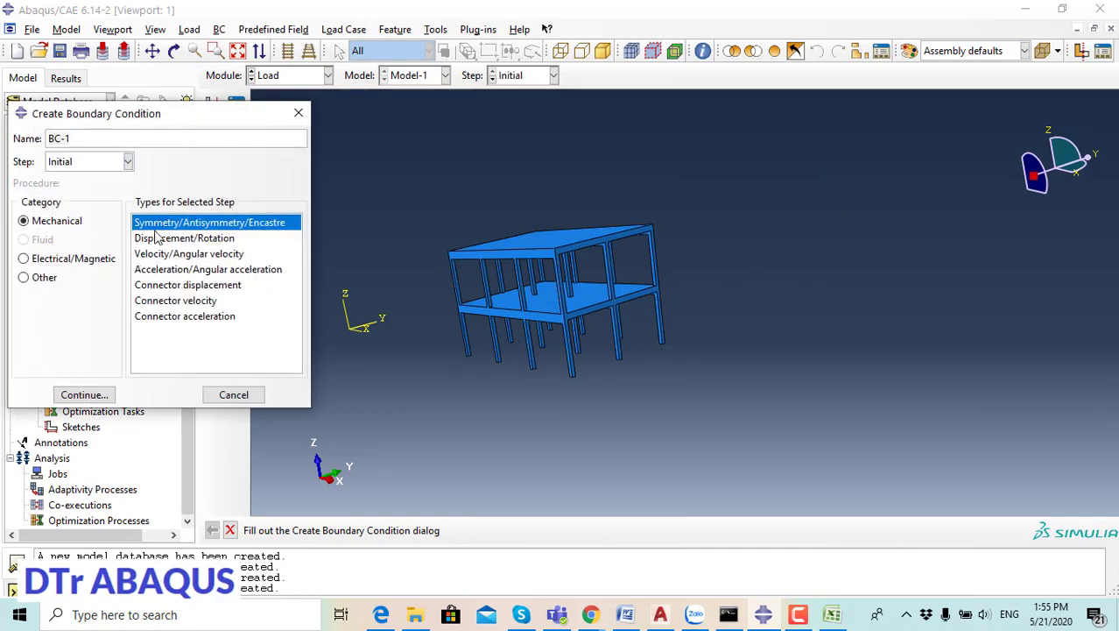
left_click(60, 399)
left_click(175, 50)
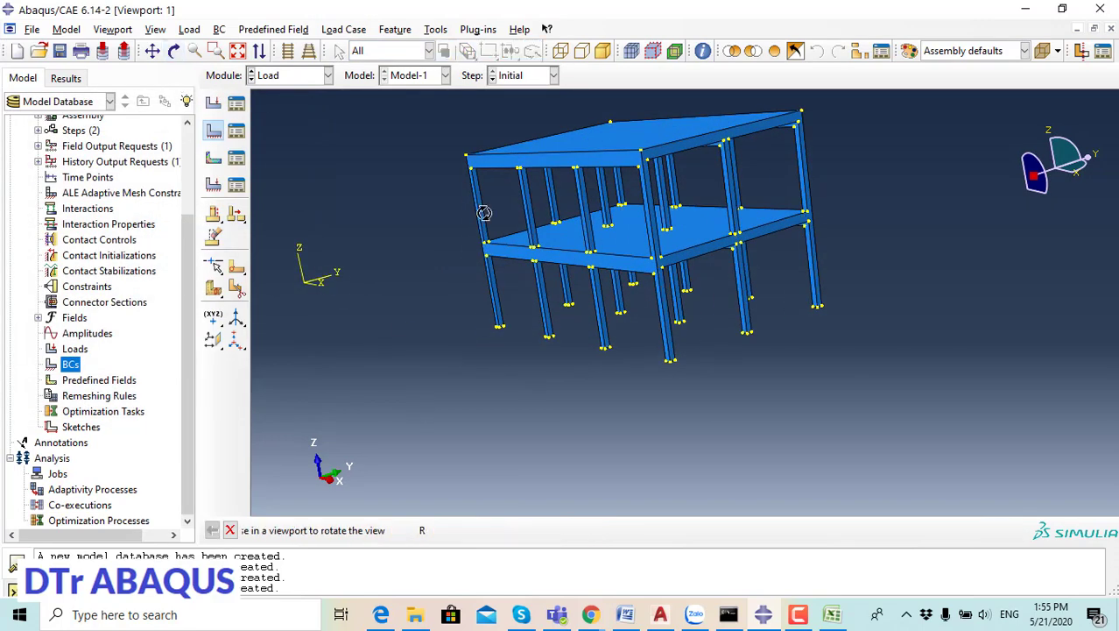
left_click_drag(561, 289, 680, 267)
key("Escape")
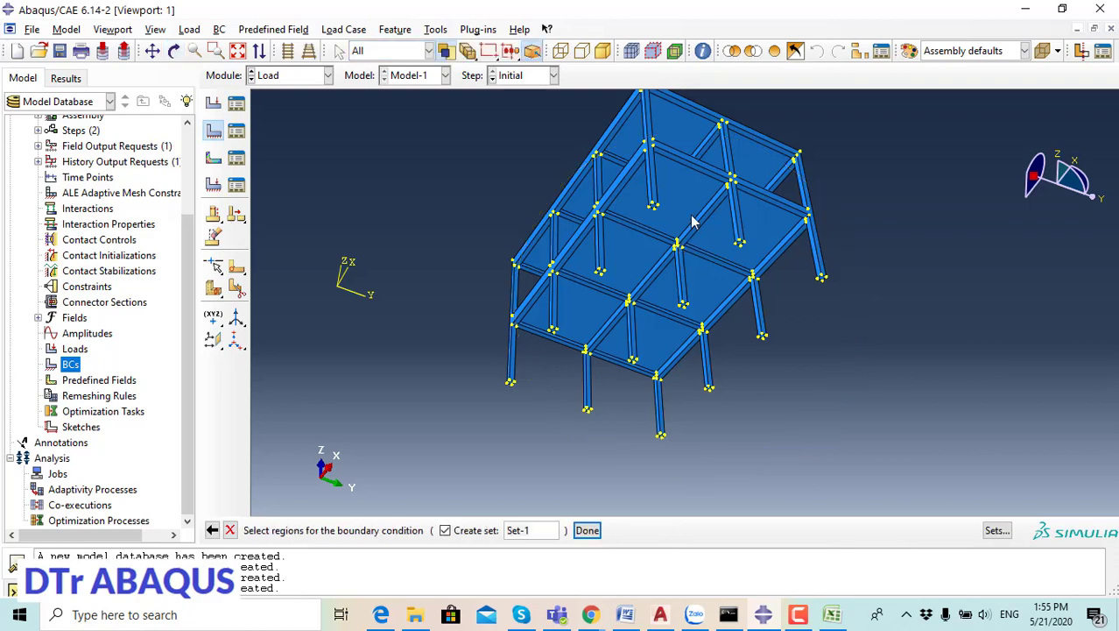
scroll(674, 254, "up", 3)
scroll(637, 216, "up", 2)
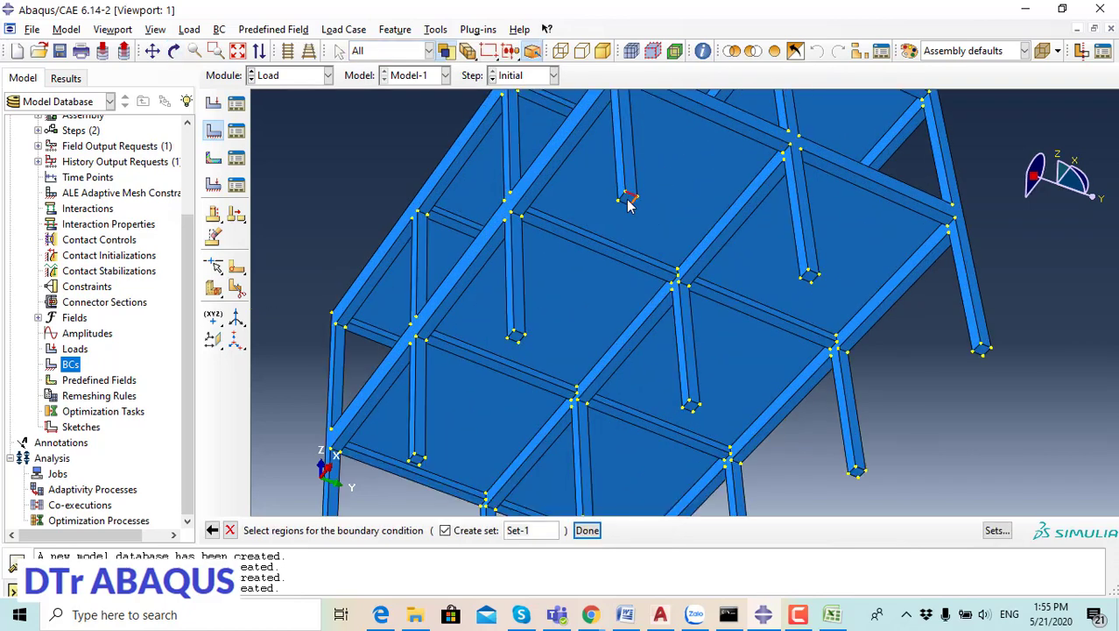
Step: Pick the first six column-bottom faces for the support
left_click(627, 198)
left_click(811, 278)
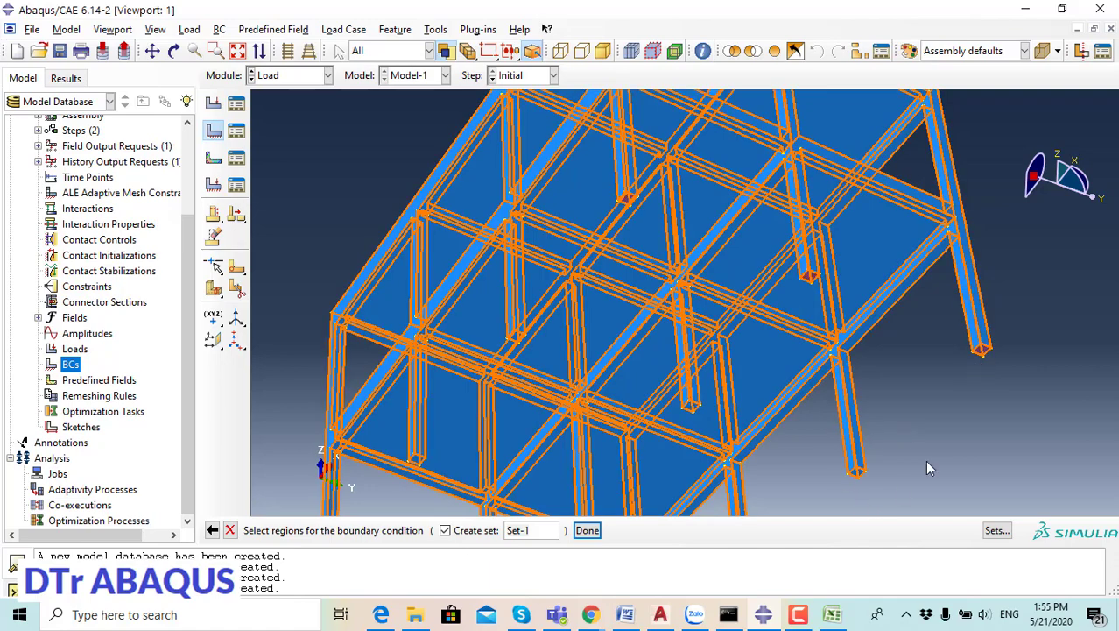
scroll(393, 313, "down", 2)
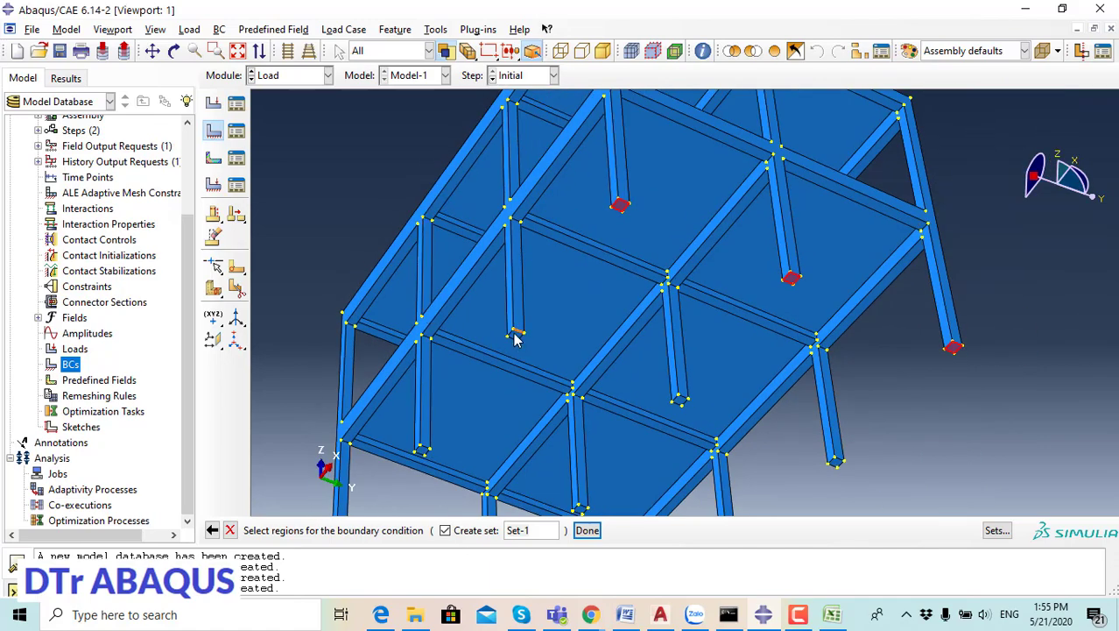
scroll(516, 340, "down", 2)
scroll(516, 339, "up", 3)
left_click(516, 333)
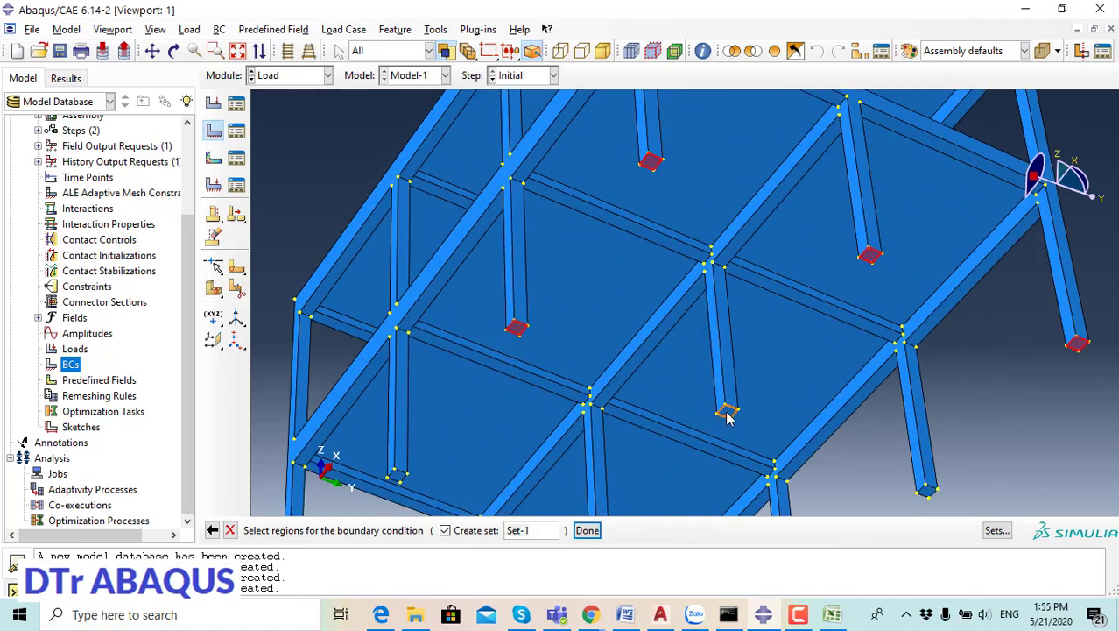
left_click(727, 414)
left_click(926, 495)
scroll(677, 260, "down", 2)
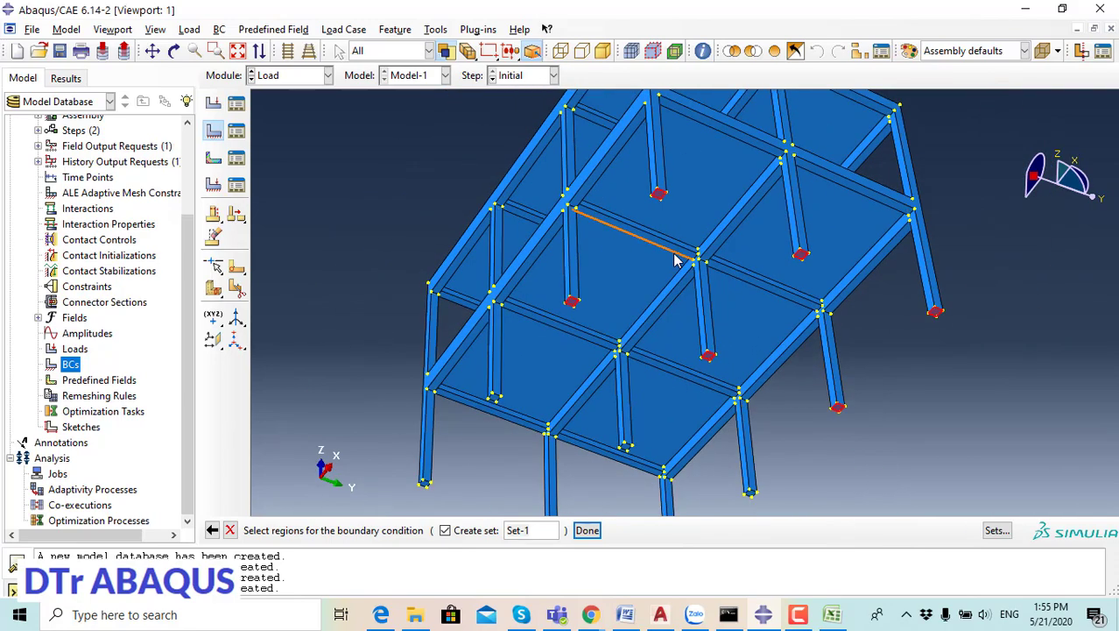
scroll(465, 437, "up", 2)
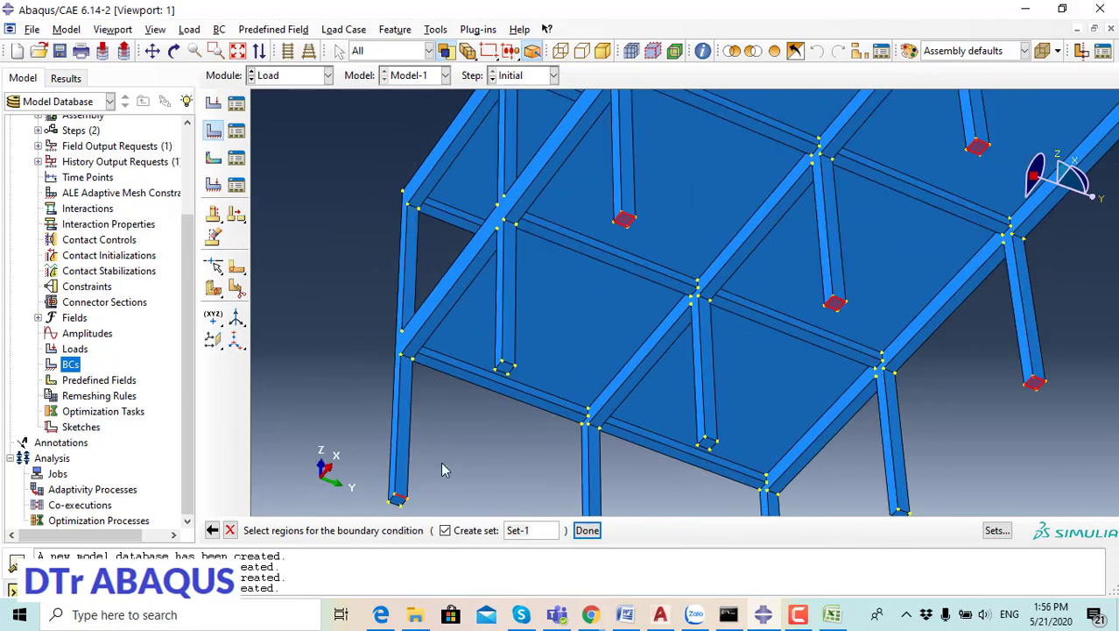
left_click(399, 499)
Step: Pick the remaining four column-bottom faces and finish the selection
scroll(412, 494, "down", 2)
scroll(350, 350, "up", 2)
scroll(464, 399, "up", 1)
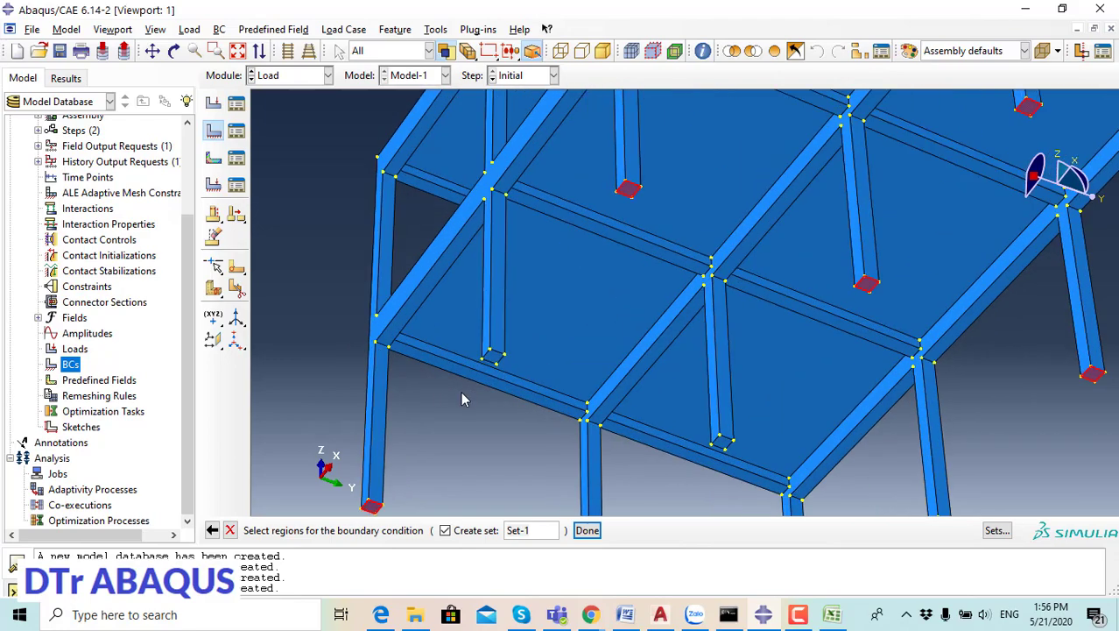
scroll(496, 361, "down", 2)
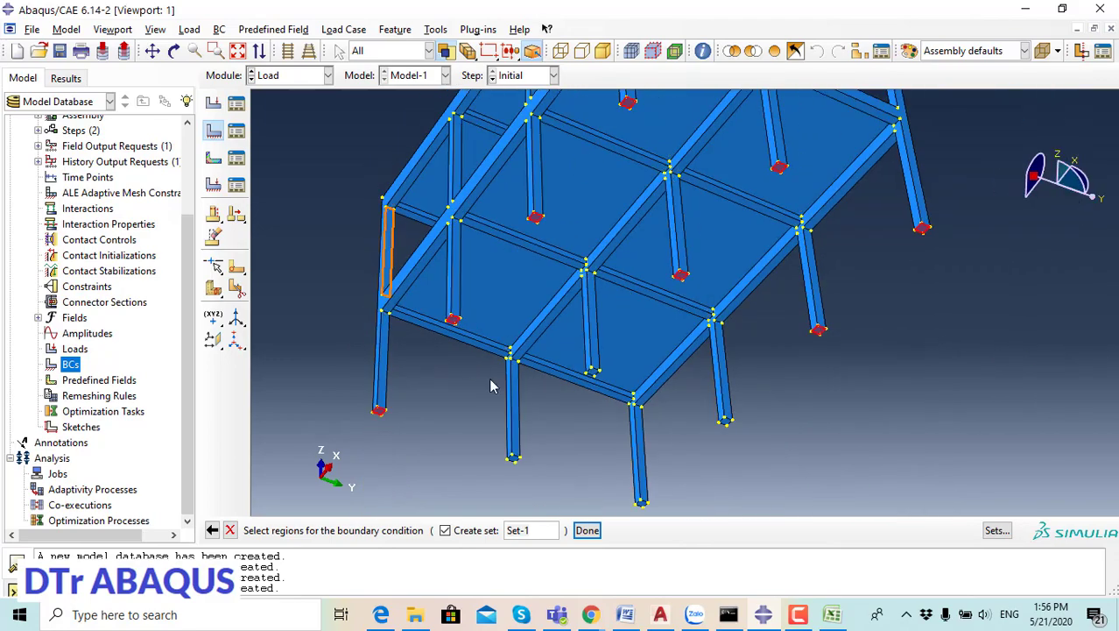
scroll(601, 470, "up", 1)
scroll(604, 481, "up", 1)
scroll(561, 490, "up", 1)
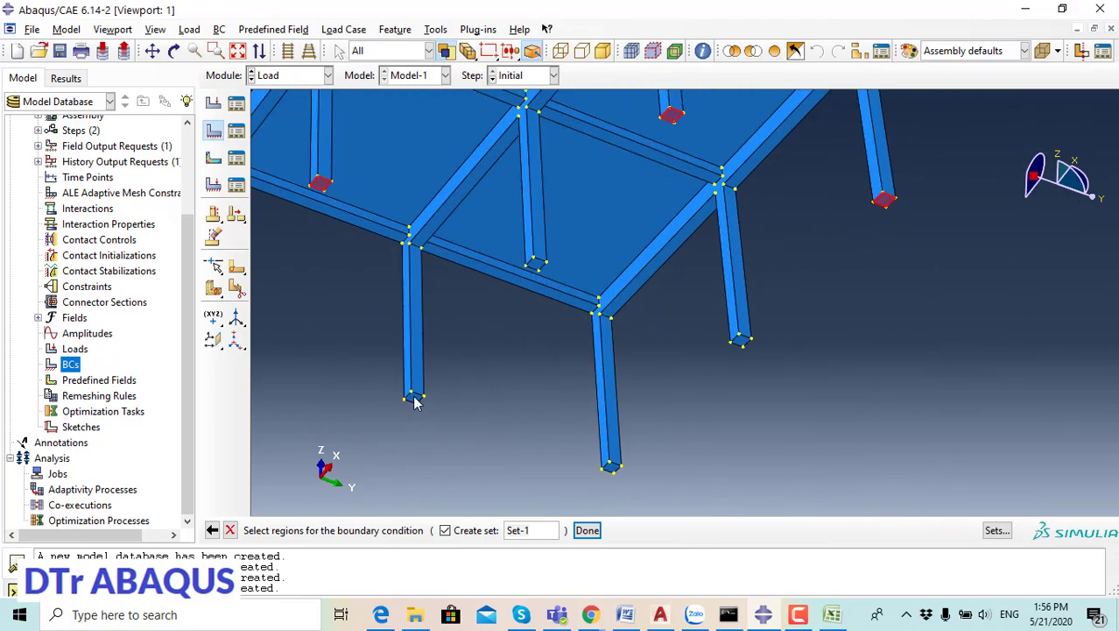
left_click(415, 399, "shift")
left_click(611, 466, "shift")
left_click(741, 342, "shift")
left_click(536, 263, "shift")
scroll(546, 408, "down", 2)
scroll(546, 408, "down", 2)
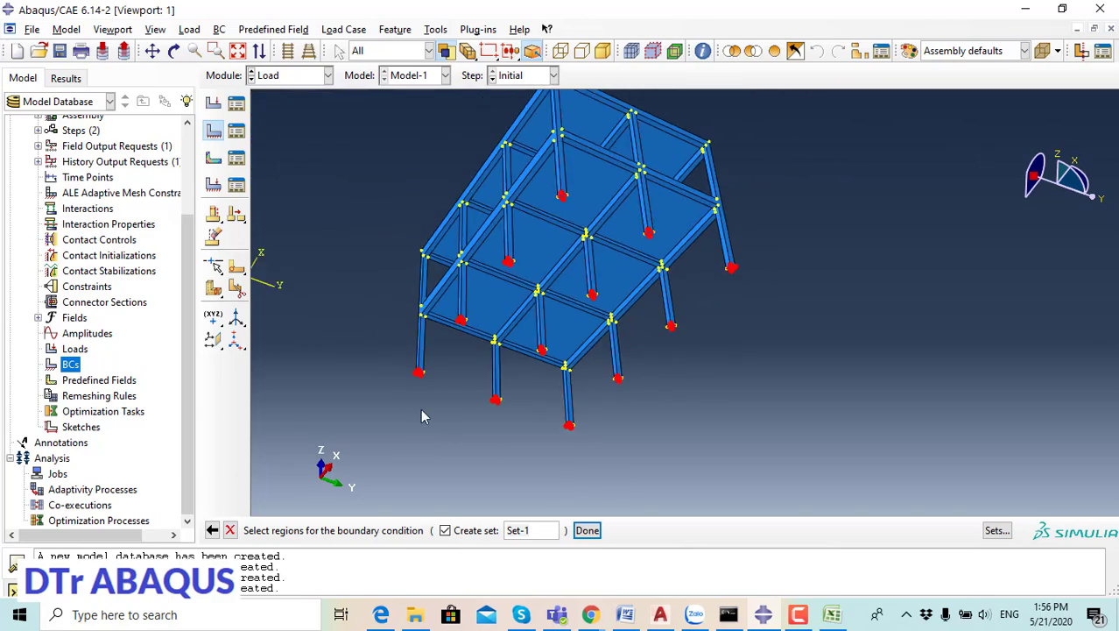
middle_click(421, 416)
Step: Make the support ENCASTRE and orbit to inspect the fixed column bases
left_click(18, 395)
left_click(77, 420)
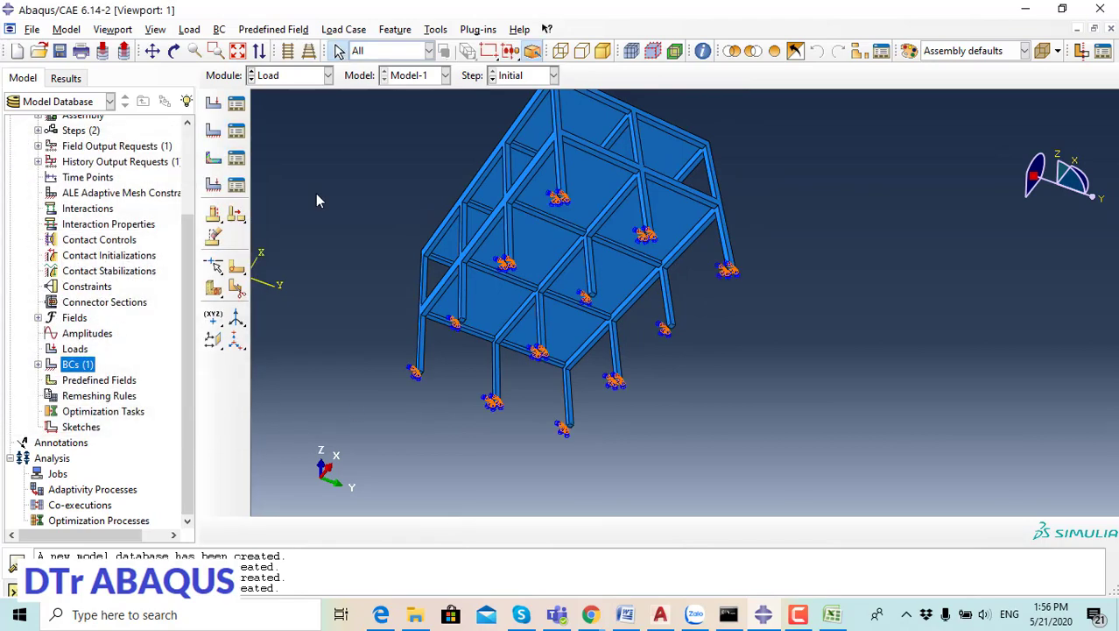
left_click(175, 51)
mouse_move(525, 315)
left_mouse_down()
mouse_move(770, 265)
mouse_move(692, 300)
left_mouse_up()
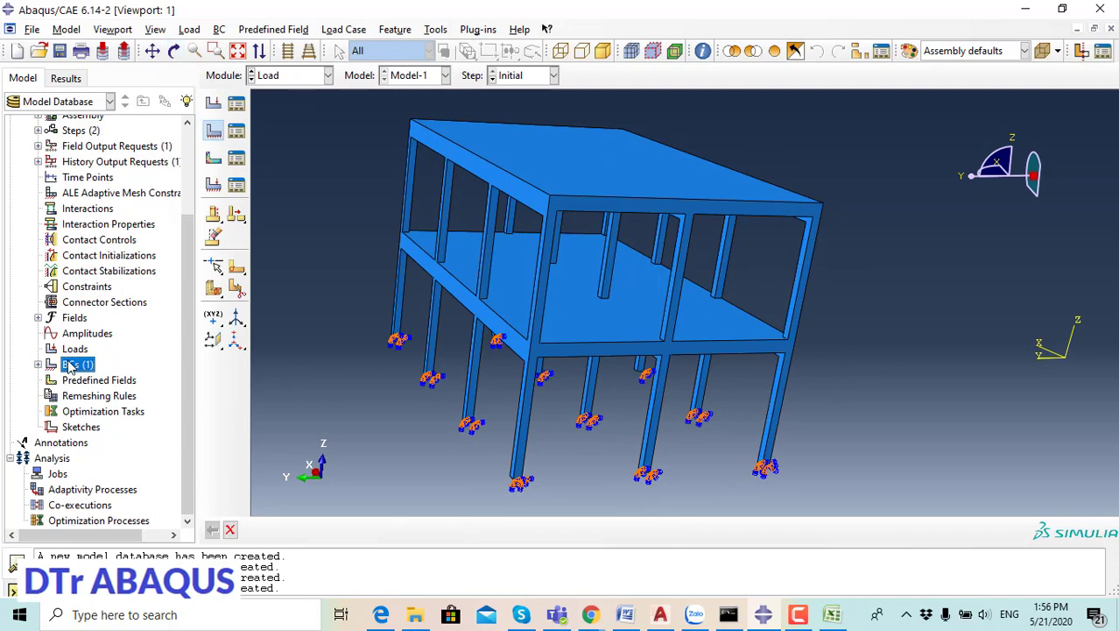
Step: Start a Step-1 Displacement/Rotation condition on the roof's left beam edge
double_click(75, 365)
left_click(150, 238)
left_click(127, 161)
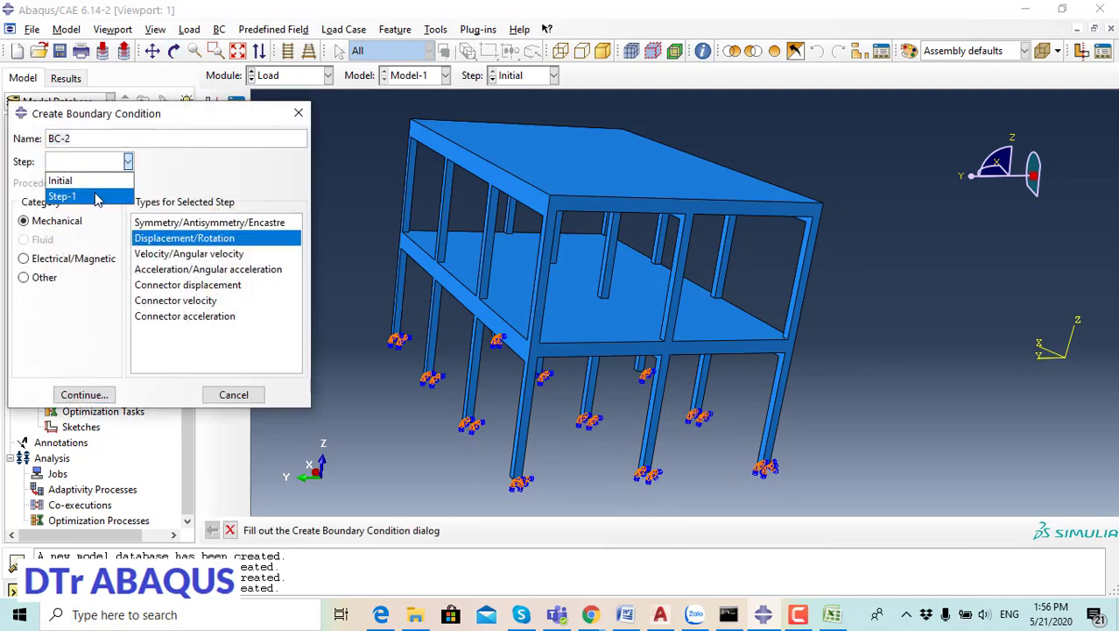
left_click(70, 192)
left_click(84, 394)
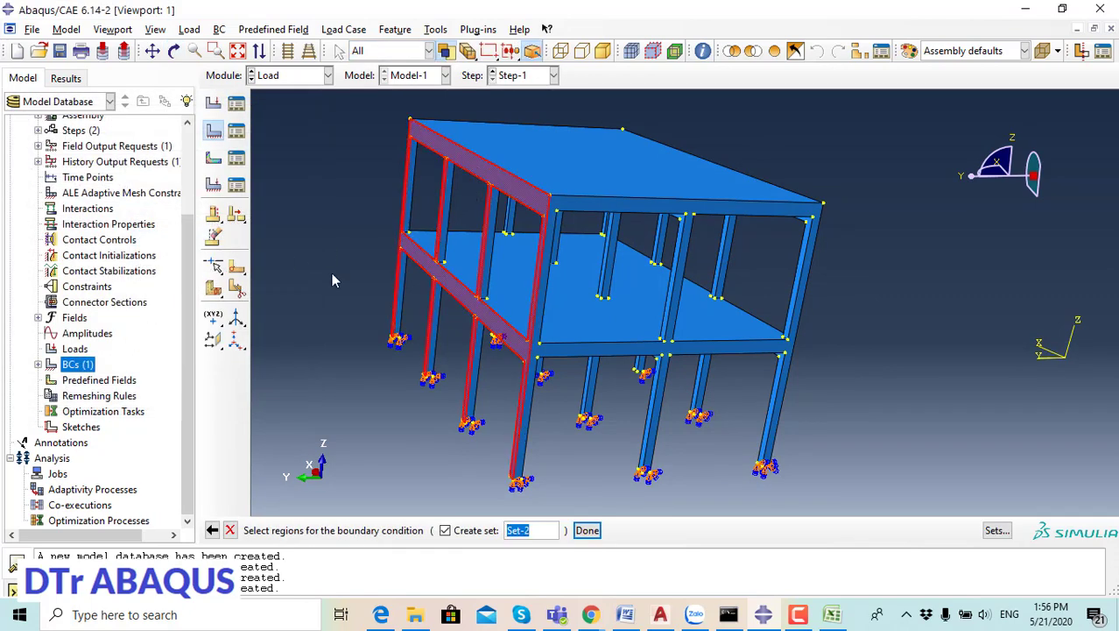
left_click(480, 178)
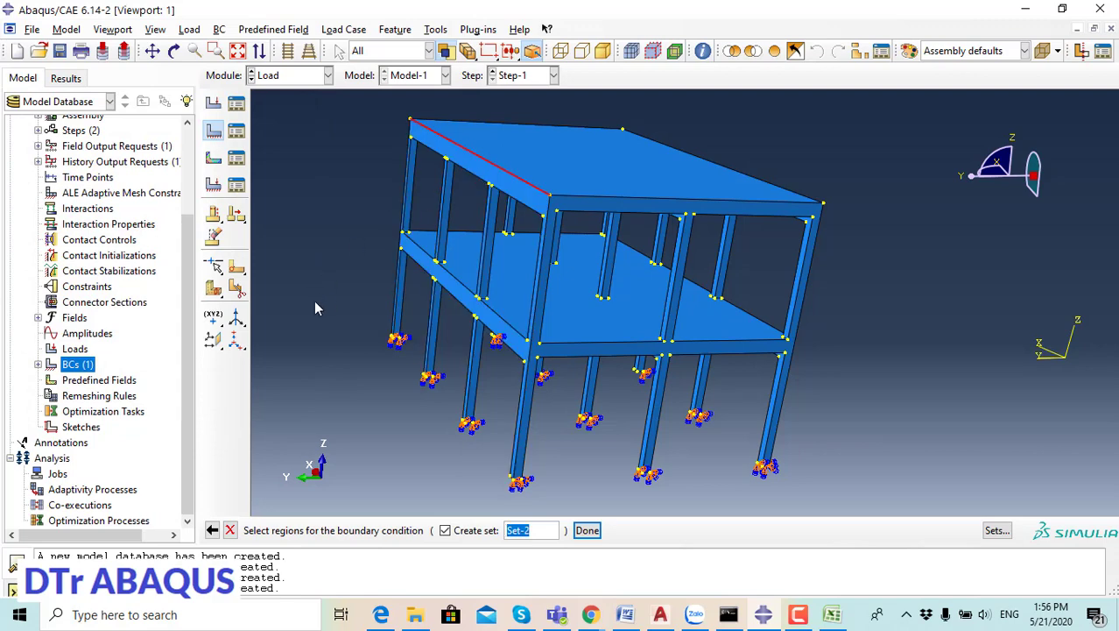
middle_click(315, 302)
Step: Set U2 to -100 for BC-2 and switch to the Mesh module
left_click(105, 340)
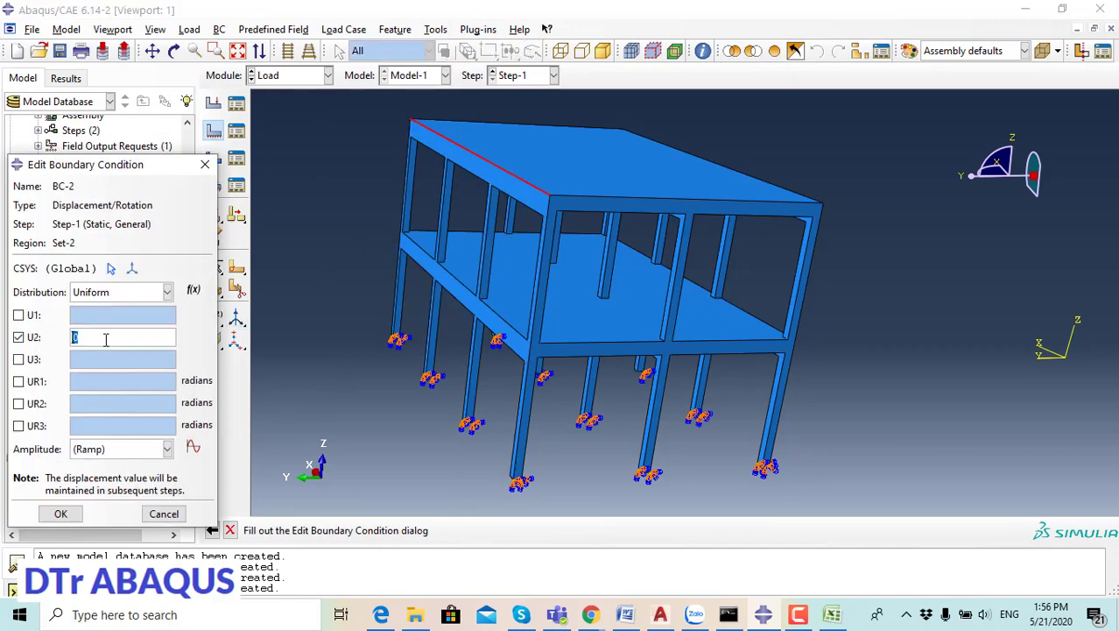
key("BackSpace")
type("100")
left_click(35, 512)
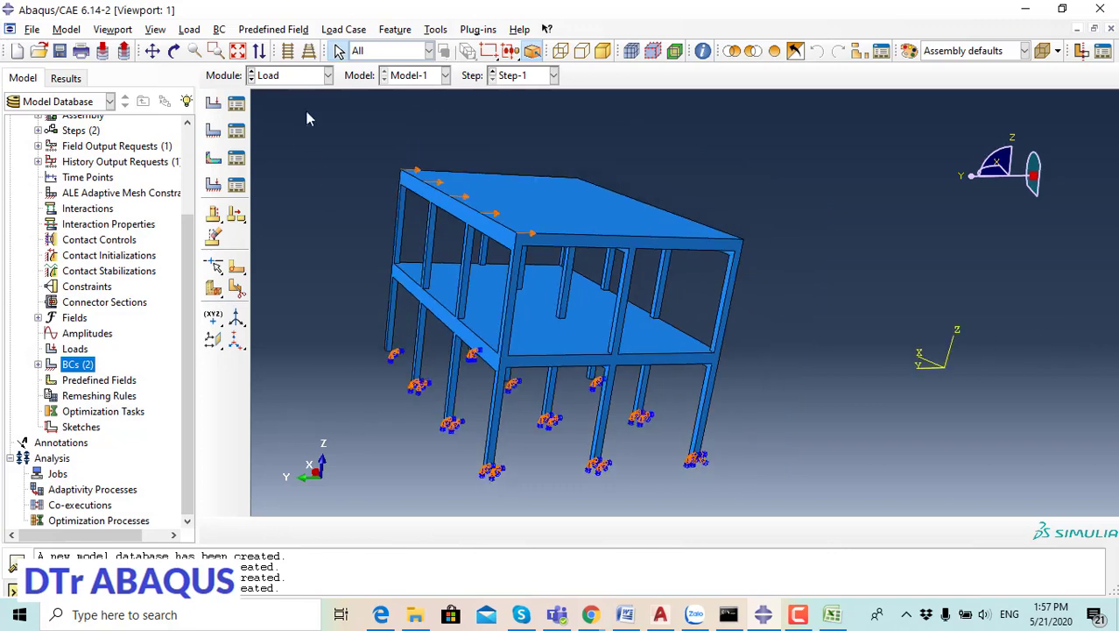
left_click(293, 75)
left_click(305, 187)
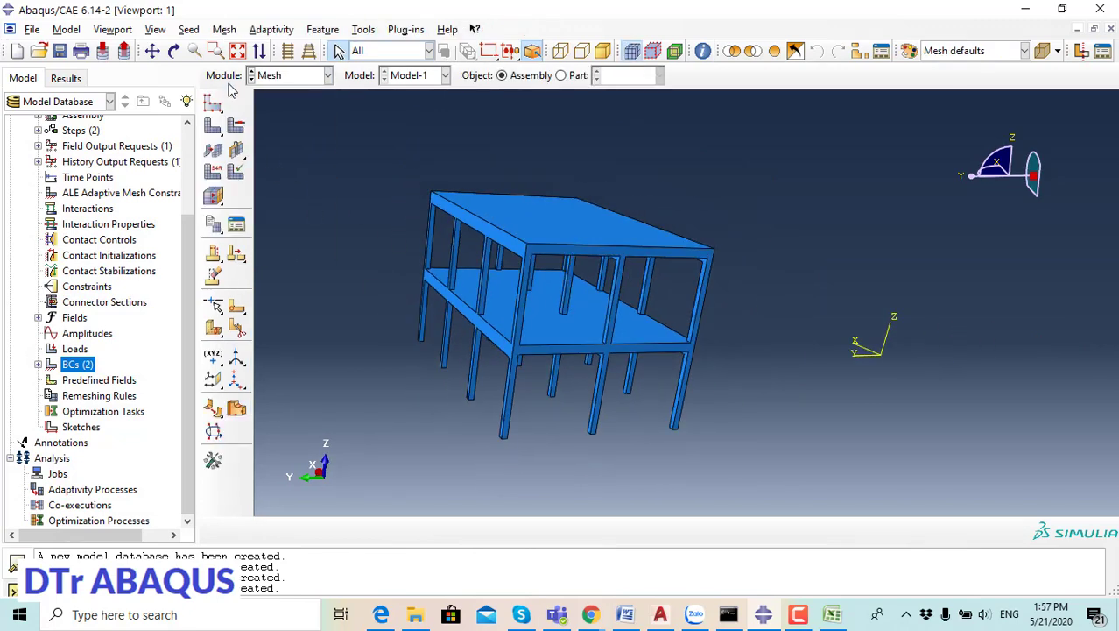
Step: Dismiss the dependent-instance mesh error and make BUILDING-1 independent
left_click(224, 29)
left_click(254, 44)
left_click(558, 339)
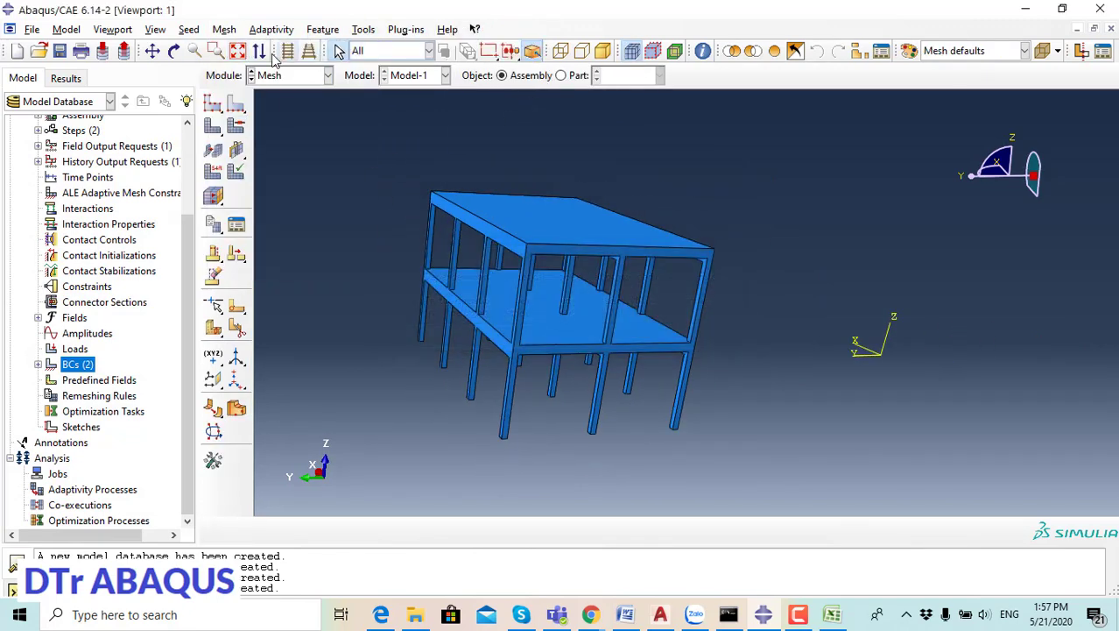
scroll(61, 350, "up", 3)
scroll(48, 225, "up", 1)
left_click(38, 225)
left_click(52, 240)
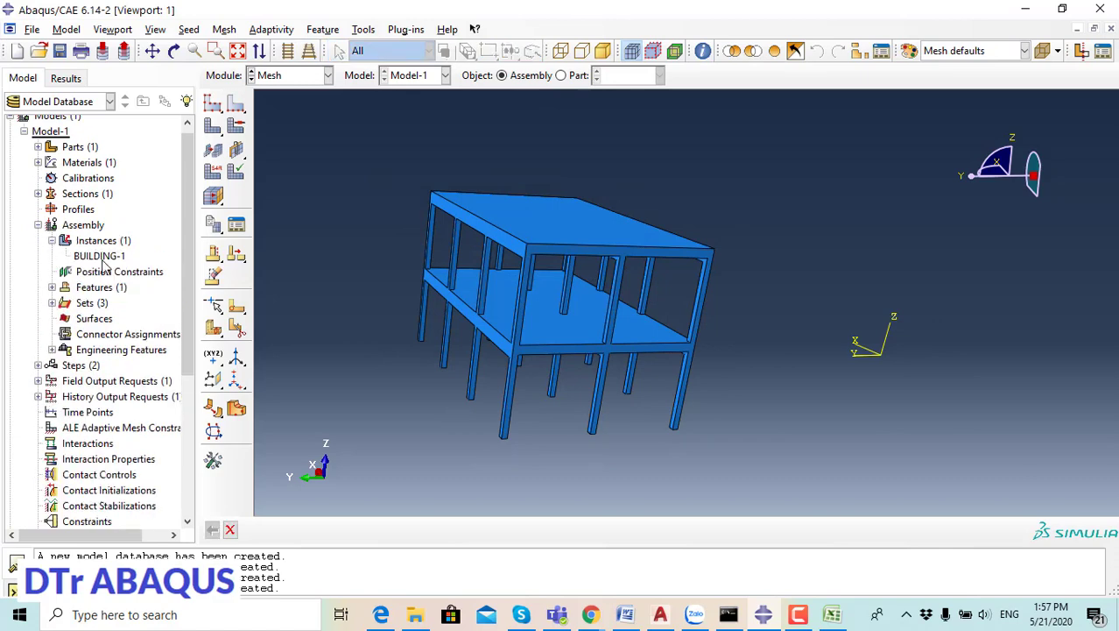
right_click(99, 256)
left_click(169, 404)
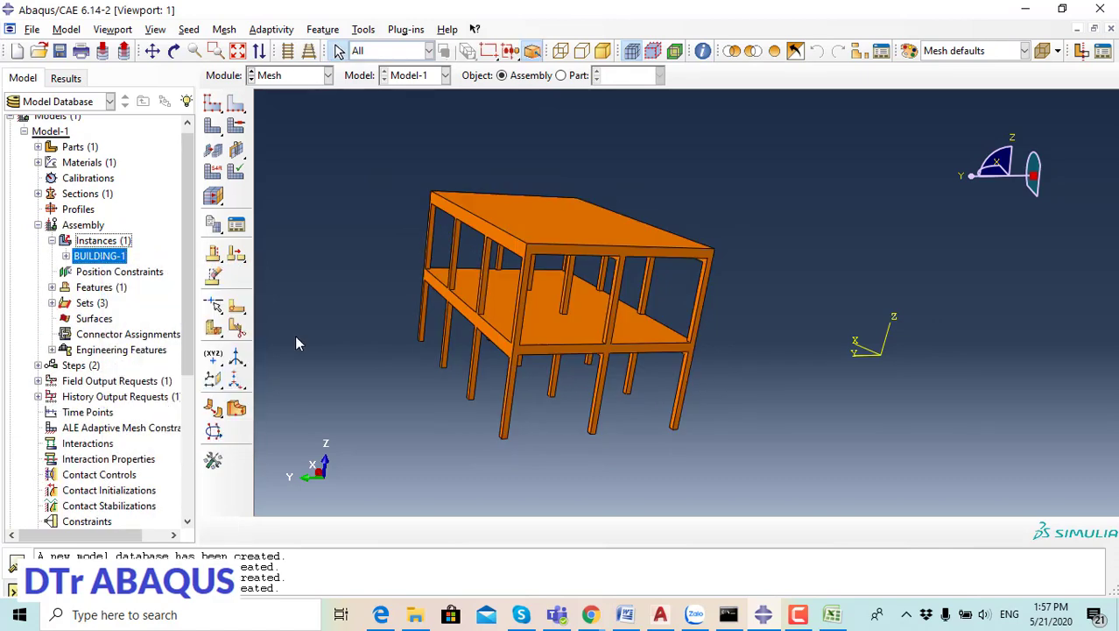
Step: Set the building's mesh controls to Tet elements with the Free technique
left_click(224, 28)
left_click(254, 140)
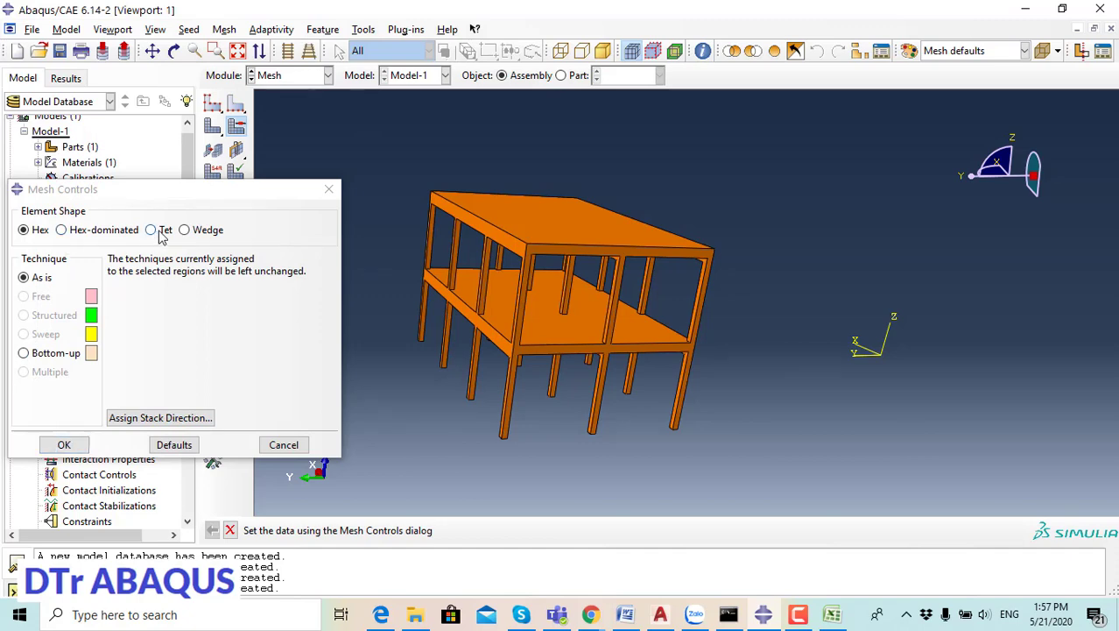
left_click(61, 230)
left_click(24, 229)
left_click(329, 189)
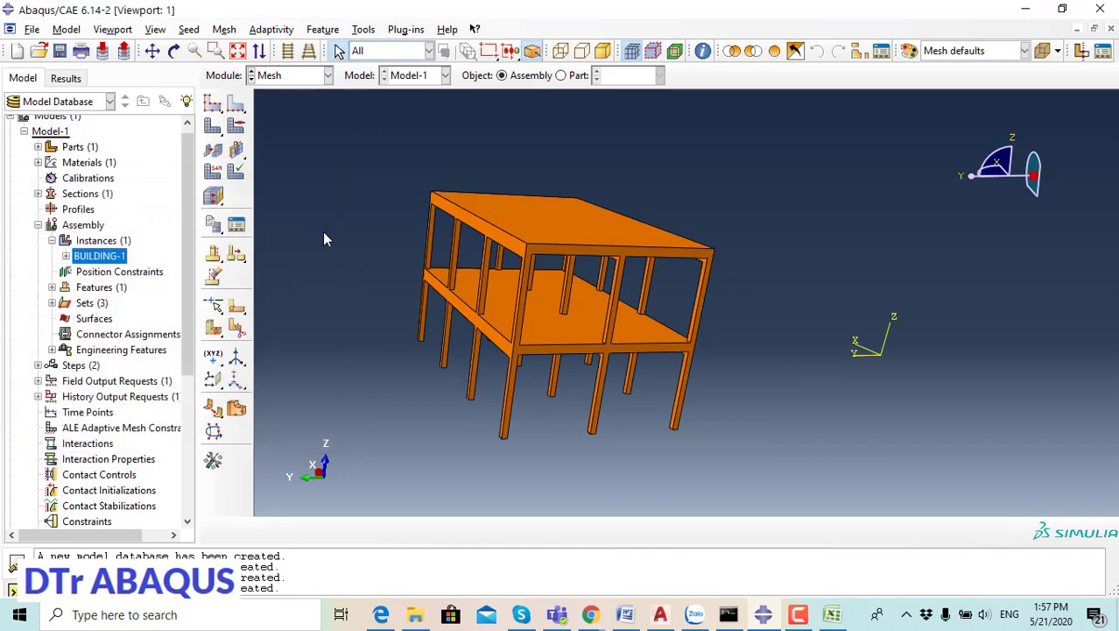
left_click(225, 29)
left_click(248, 48)
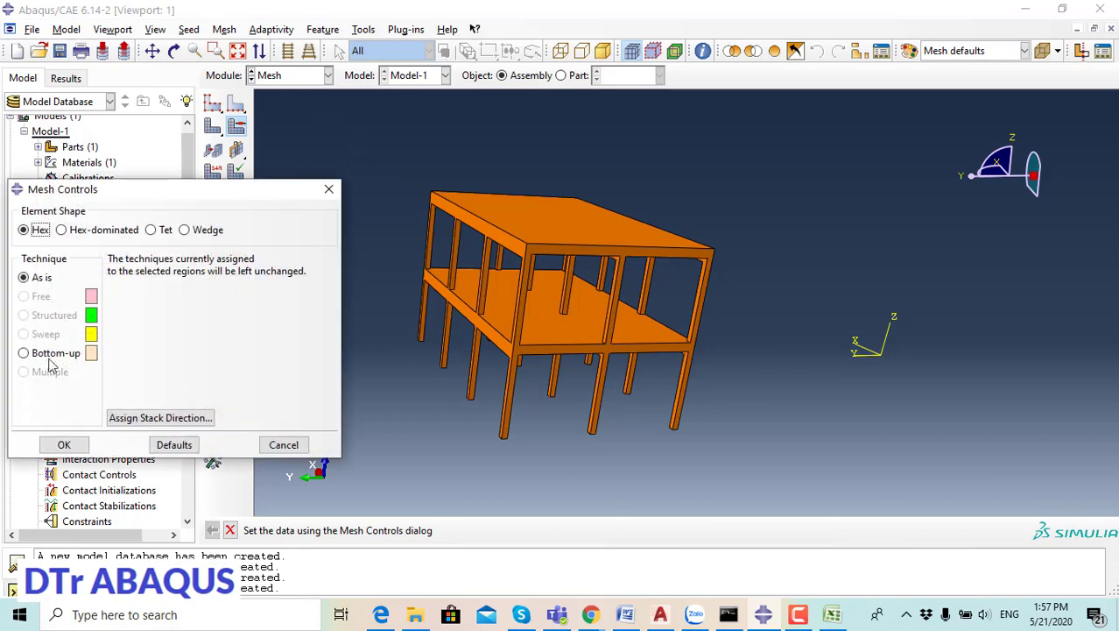
left_click(24, 355)
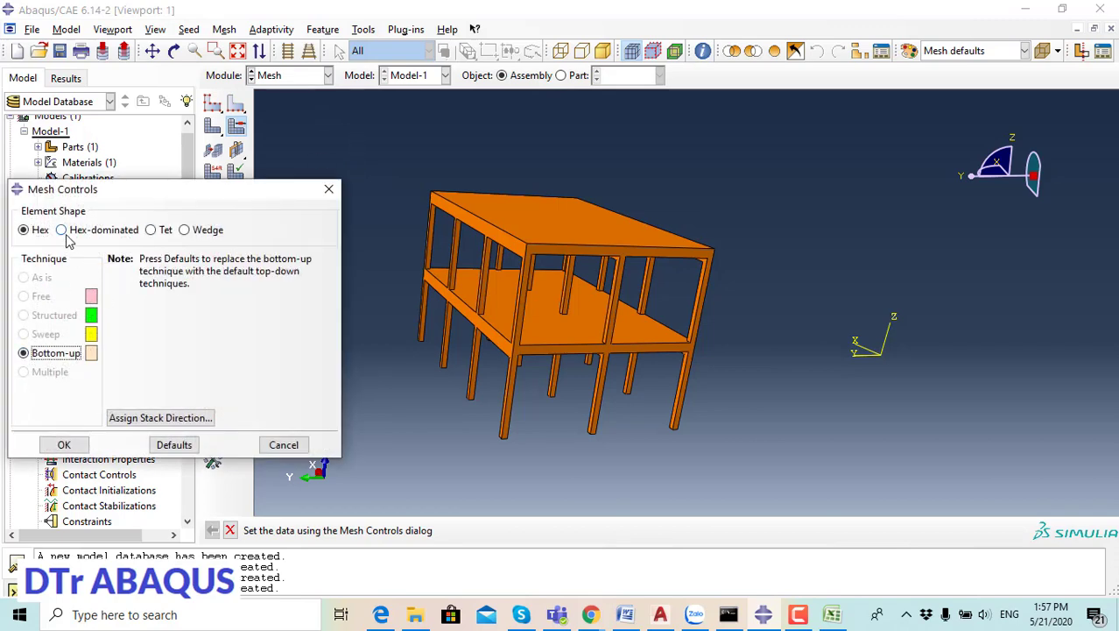
left_click(151, 229)
left_click(64, 444)
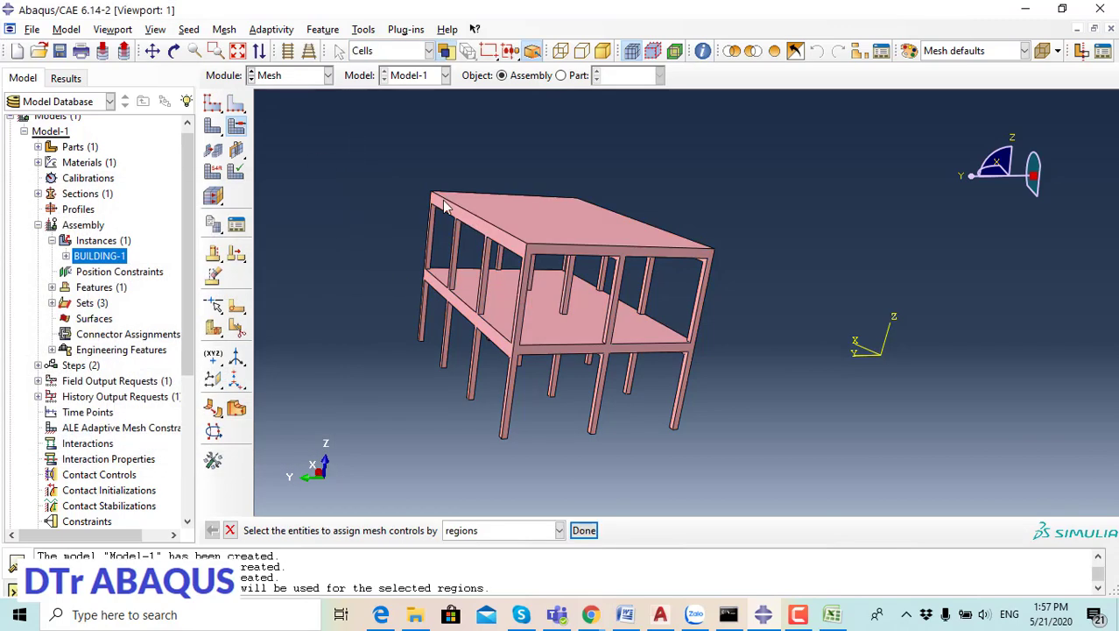
Step: Select the whole building for element type assignment
left_click(224, 29)
left_click(254, 61)
left_click_drag(359, 130, 815, 496)
Step: Assign linear tetrahedral elements with element deletion enabled to the building
middle_click(733, 422)
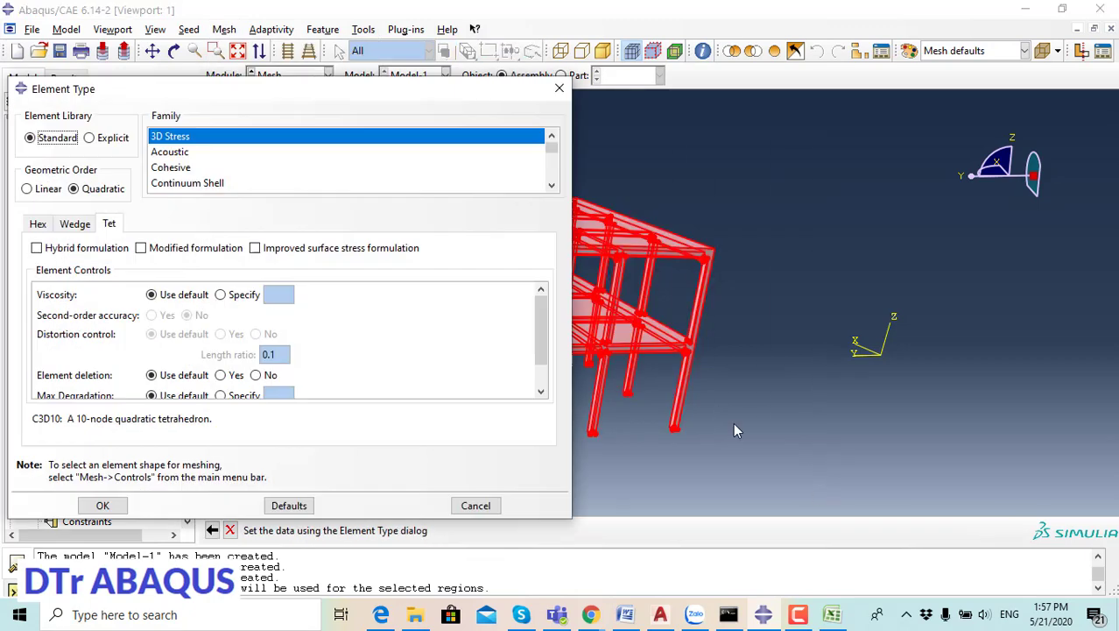
left_click(28, 188)
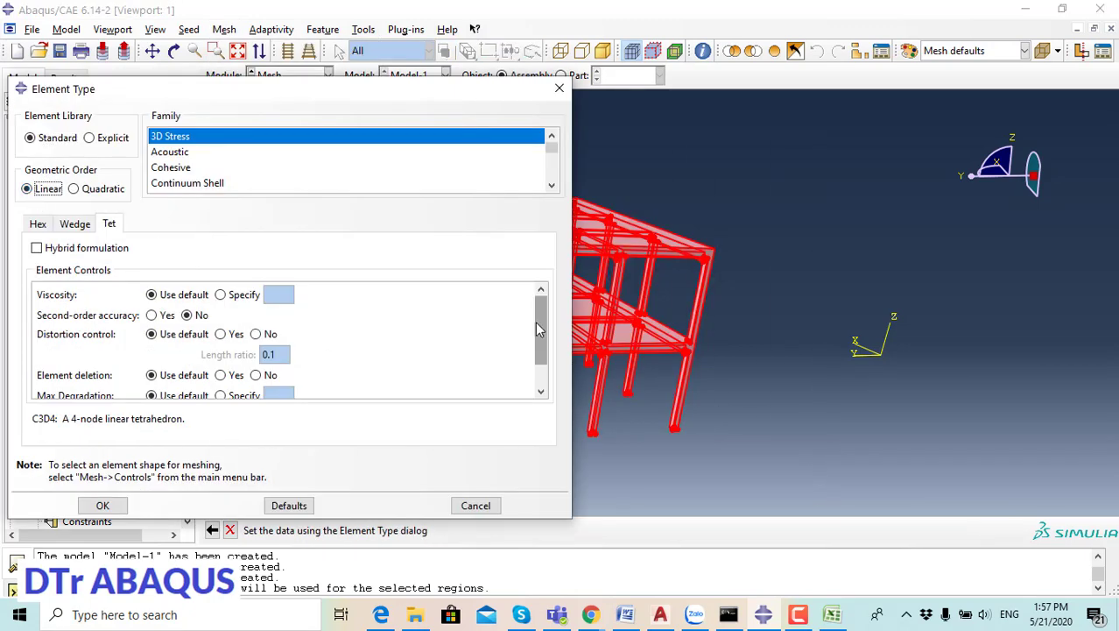
scroll(429, 372, "down", 2)
left_click(223, 343)
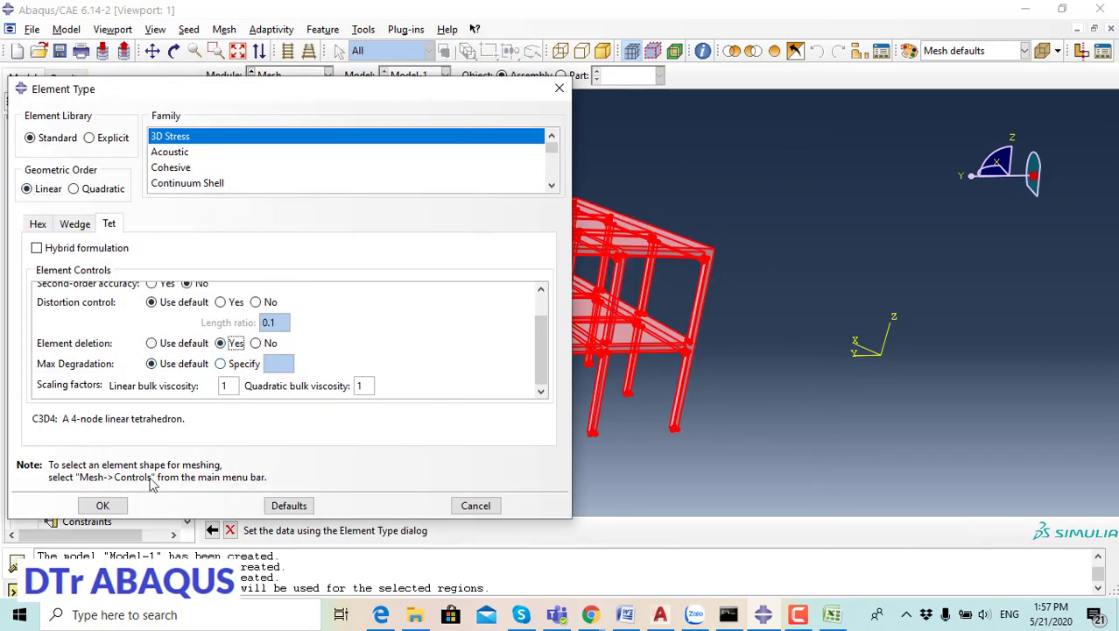
left_click(103, 505)
Step: Seed the building with a global size of 200, after first trying 100
left_click(213, 103)
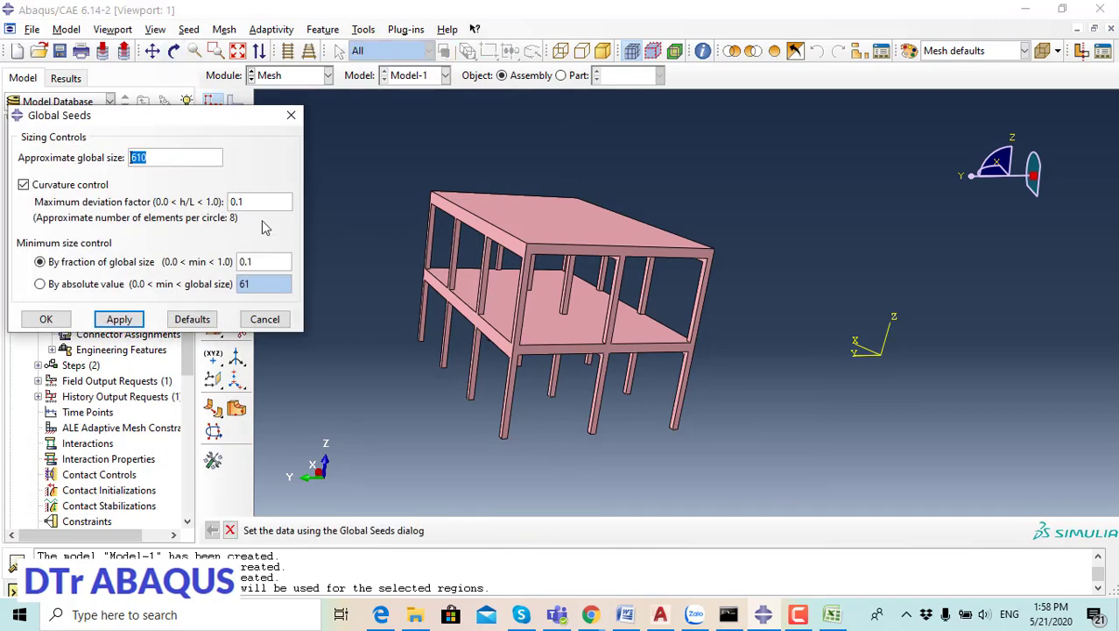
type("100")
left_click(119, 319)
scroll(474, 298, "up", 3)
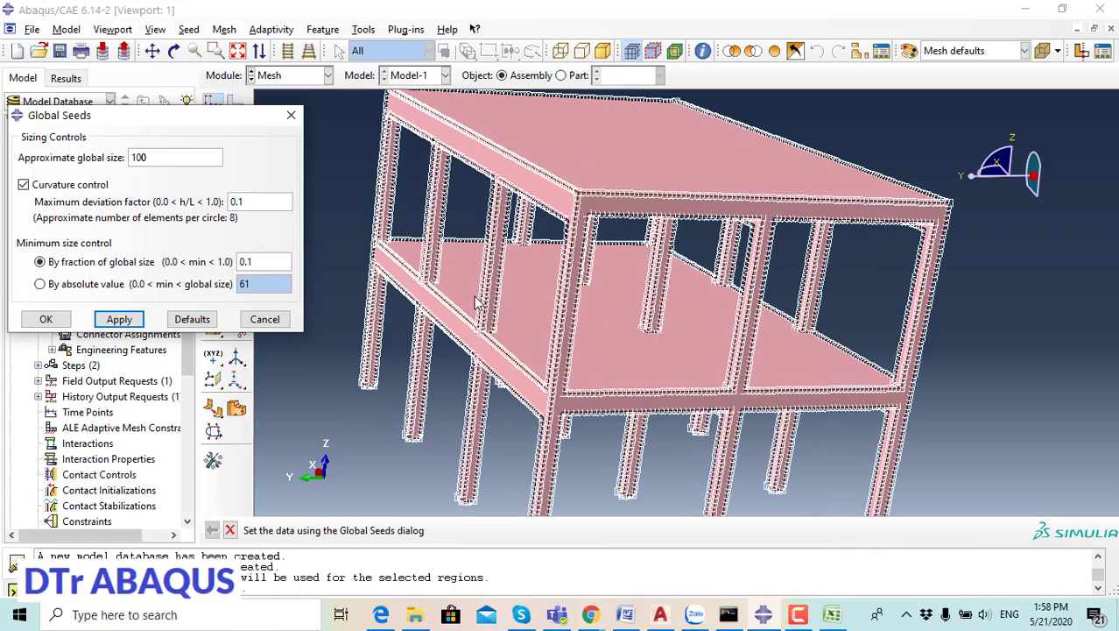
left_click_drag(172, 159, 114, 172)
key("BackSpace")
type("200")
left_click(119, 319)
left_click(45, 321)
Step: Mesh the building instance and orbit the view to inspect the mesh
left_click(215, 127)
scroll(393, 296, "down", 2)
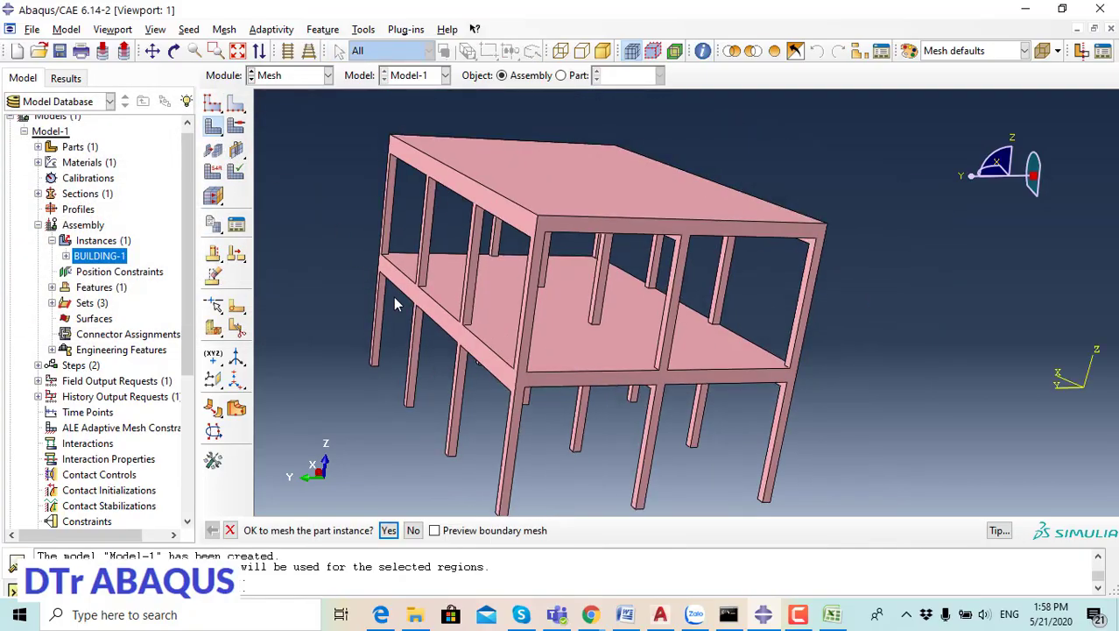
scroll(393, 296, "down", 3)
left_click(390, 532)
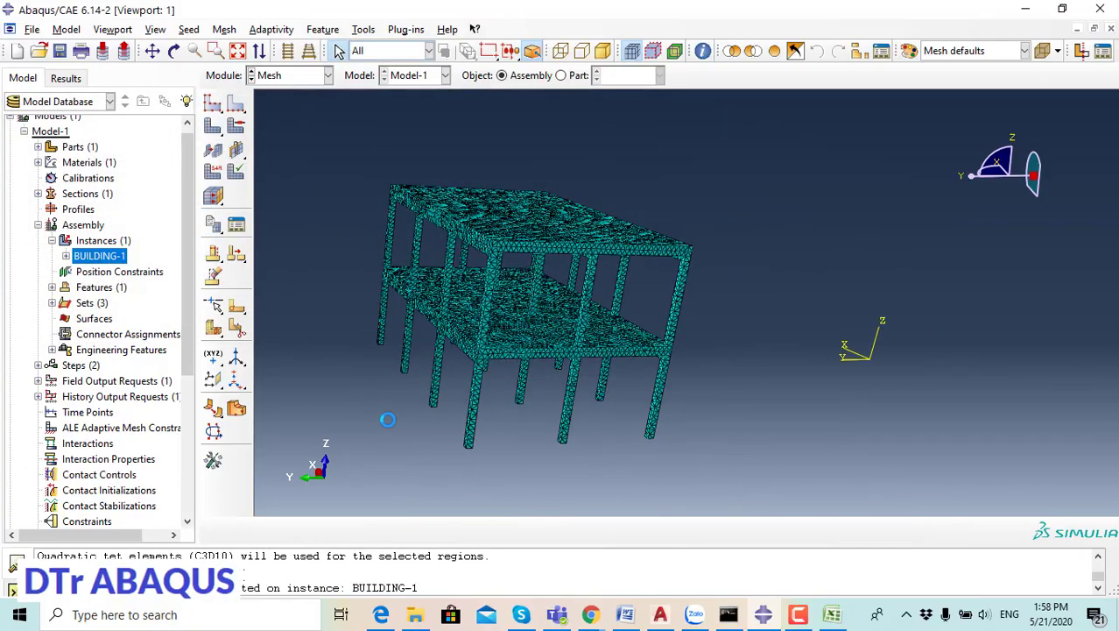
scroll(438, 372, "up", 2)
left_click(174, 51)
mouse_move(565, 412)
left_mouse_down()
mouse_move(679, 358)
mouse_move(568, 281)
mouse_move(645, 380)
mouse_move(680, 371)
mouse_move(510, 318)
mouse_move(645, 330)
mouse_move(628, 315)
left_mouse_up()
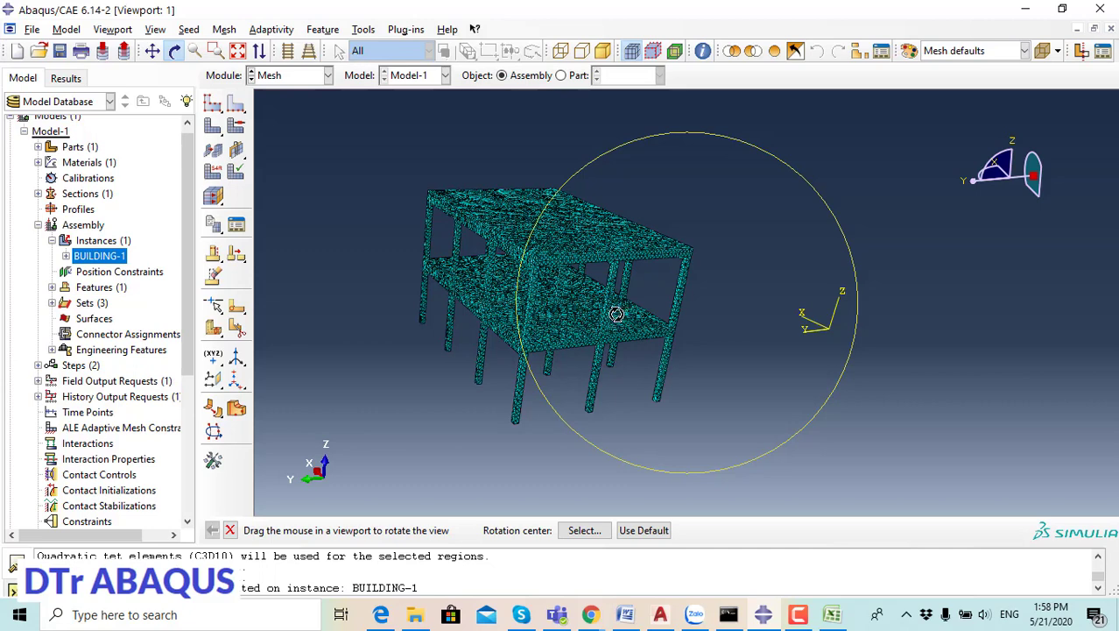
key("Escape")
Step: Reseed the building at global size 300, remesh it, and switch to the Job module
left_click(313, 77)
left_click(281, 218)
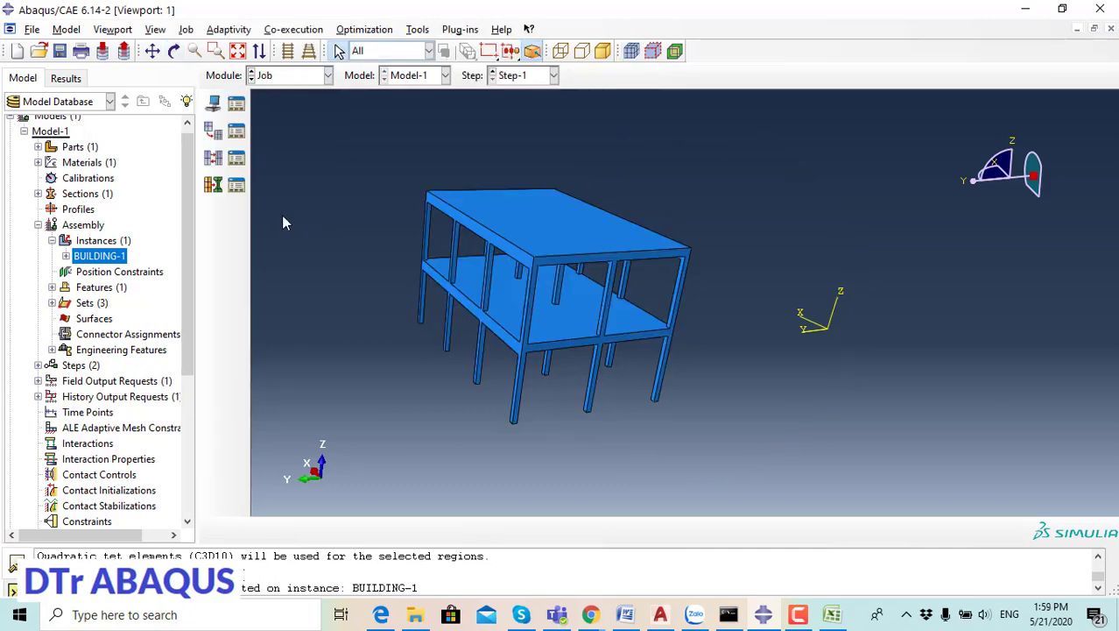
left_click(312, 77)
left_click(271, 187)
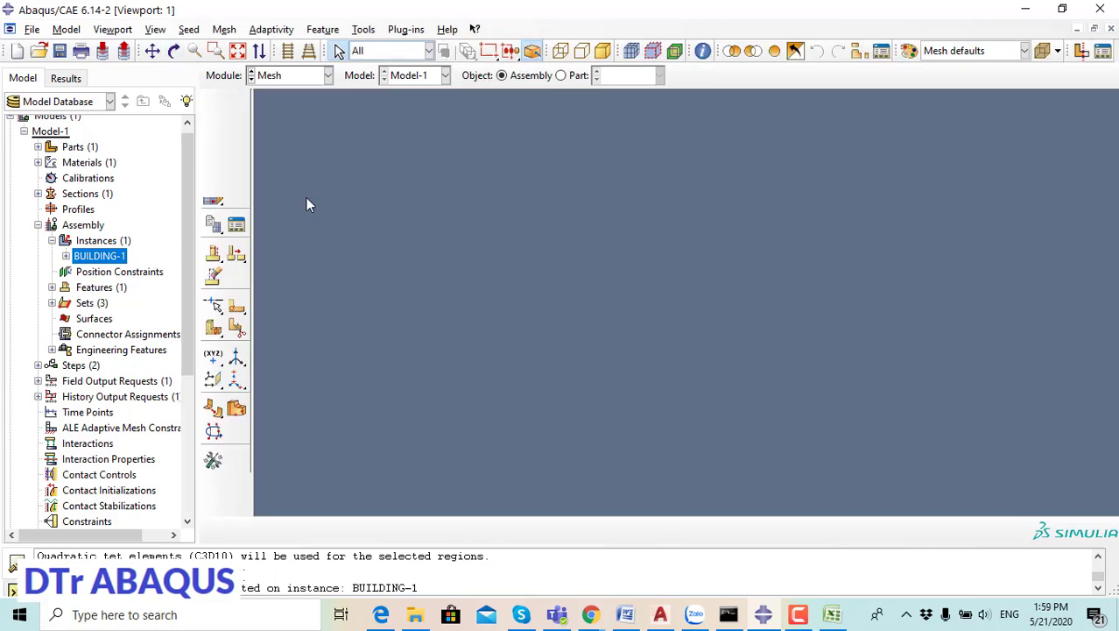
left_click(213, 102)
type("300")
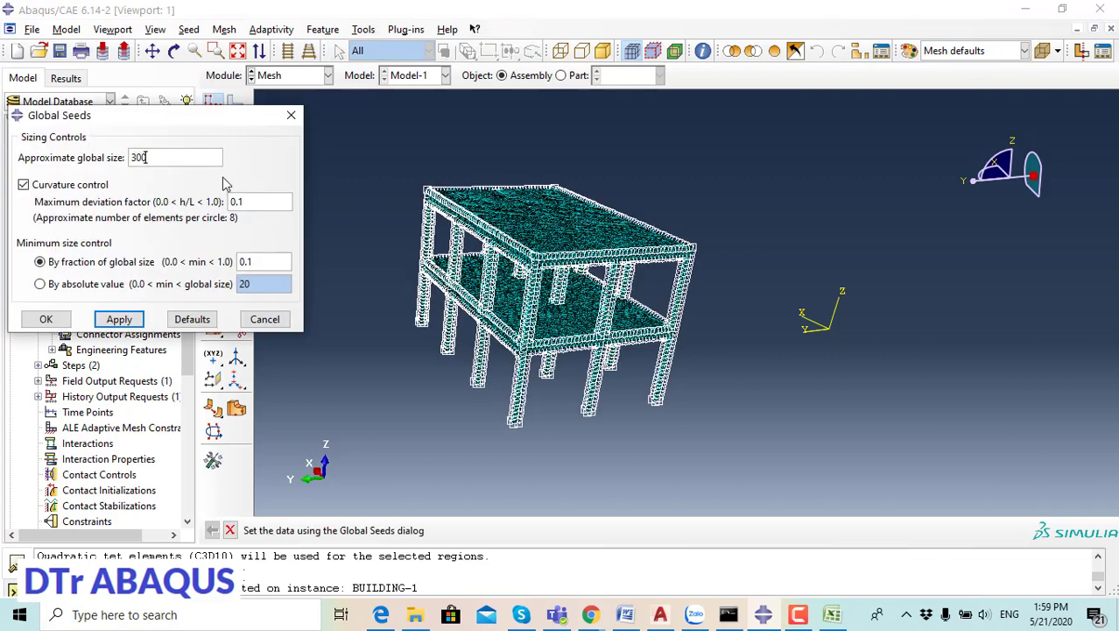
left_click(44, 319)
left_click(91, 265)
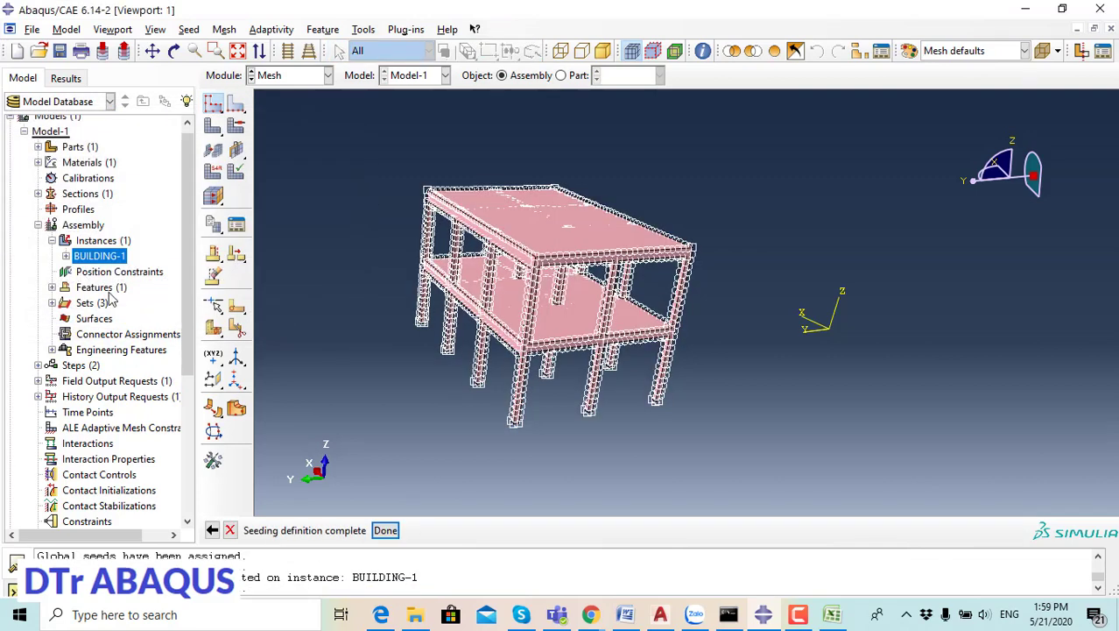
left_click(212, 126)
left_click(390, 530)
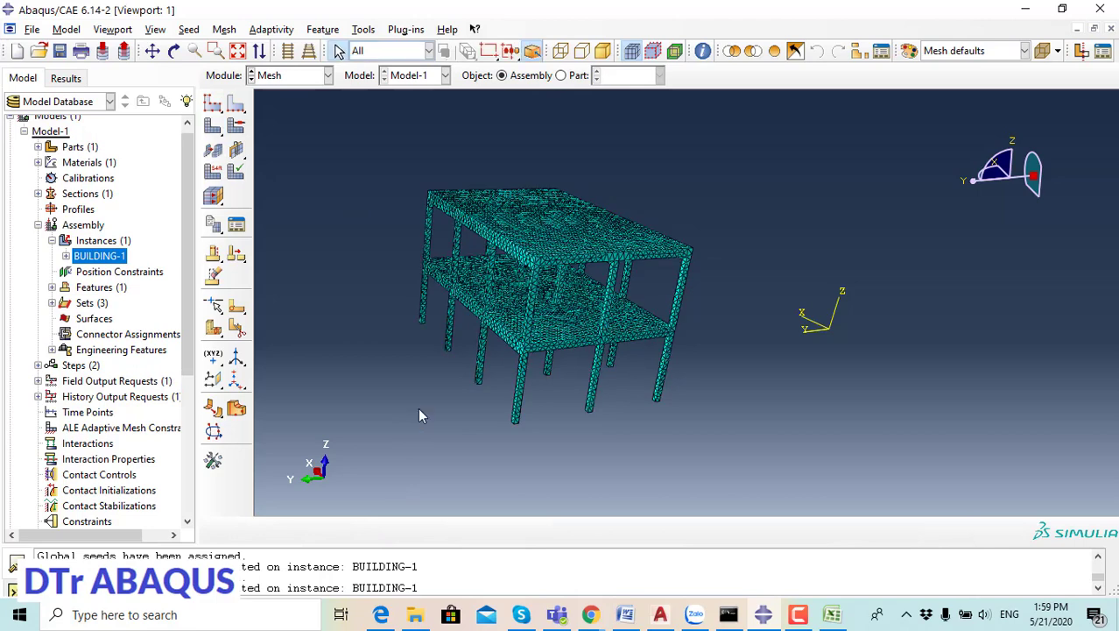
left_click(286, 75)
left_click(295, 218)
Step: Create a new analysis job with the default settings in the Job Manager
left_click(236, 103)
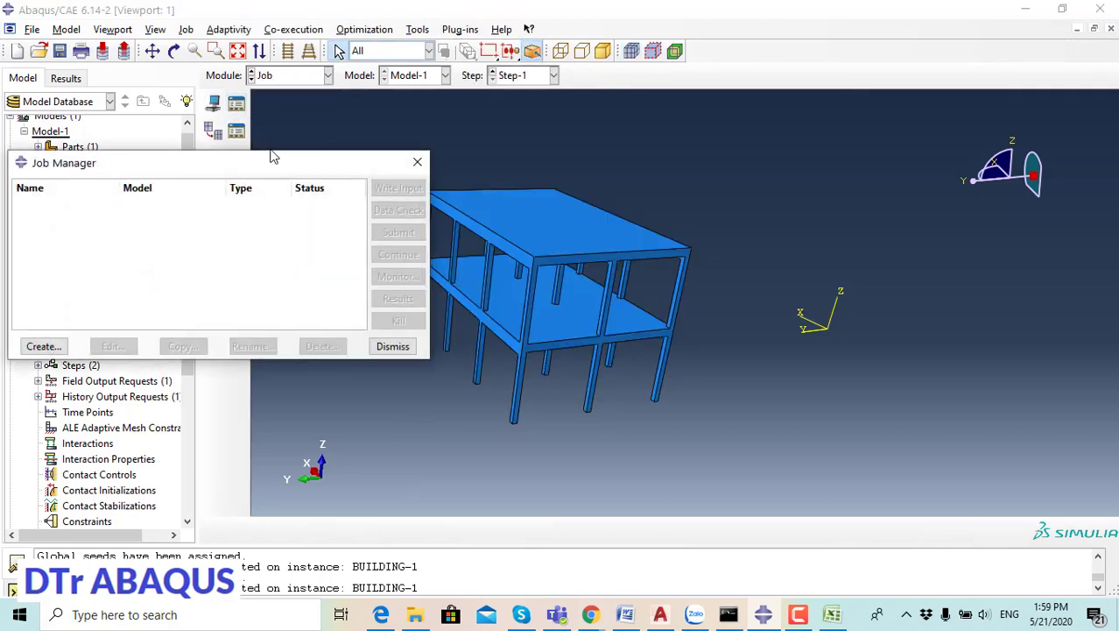
left_click(35, 346)
left_click(38, 379)
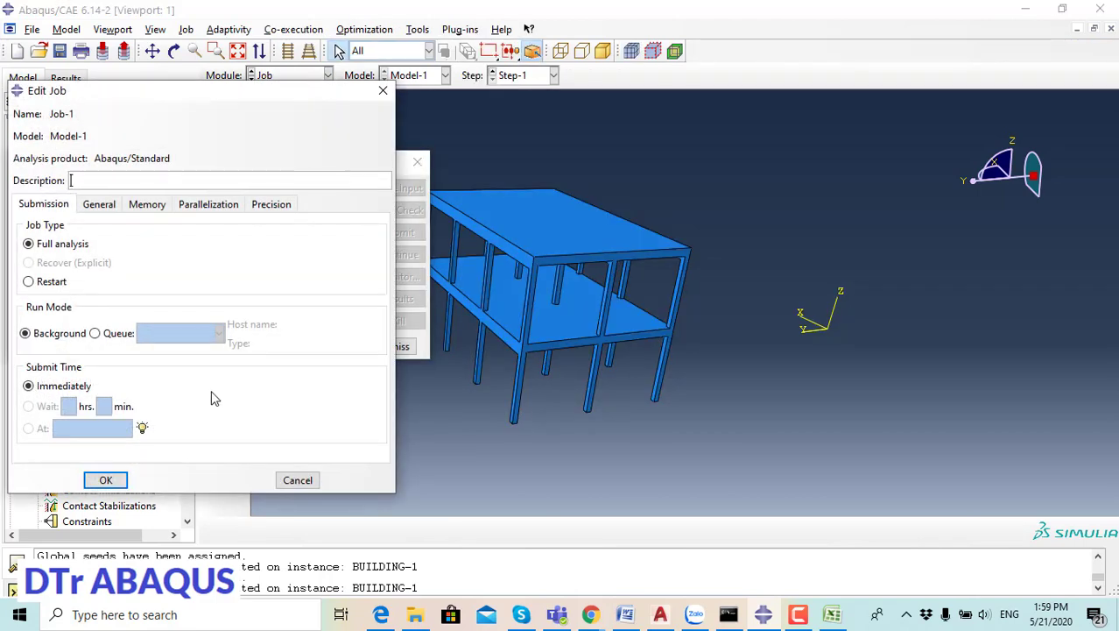
left_click(102, 477)
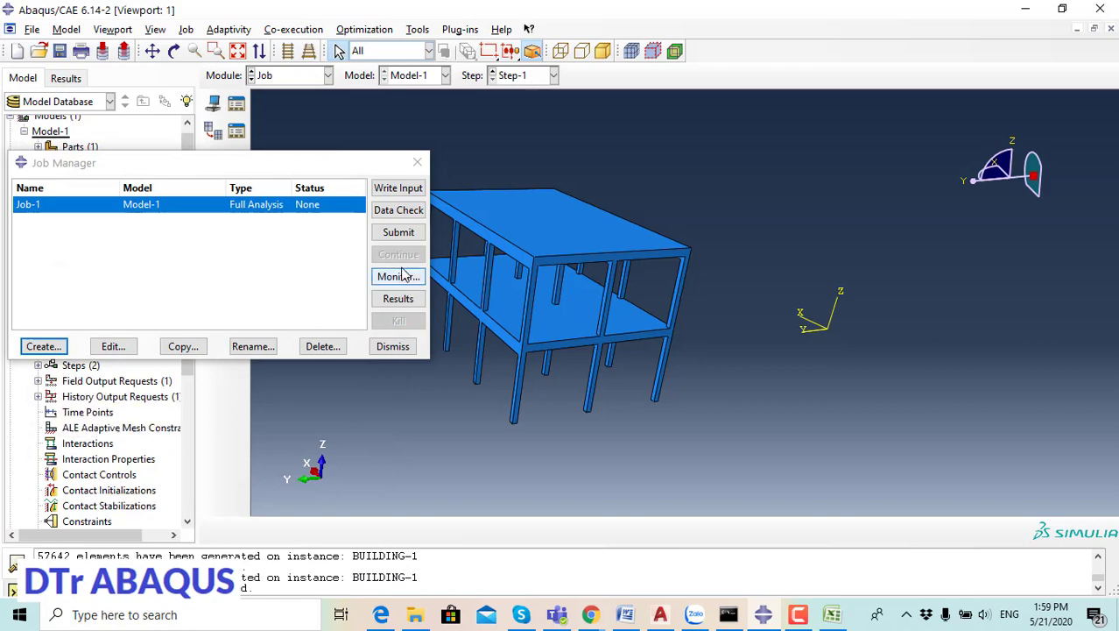
left_click(393, 346)
Step: Delete Job-1 and start a replacement job named Job-1-BUILDING
left_click(236, 104)
left_click(150, 207)
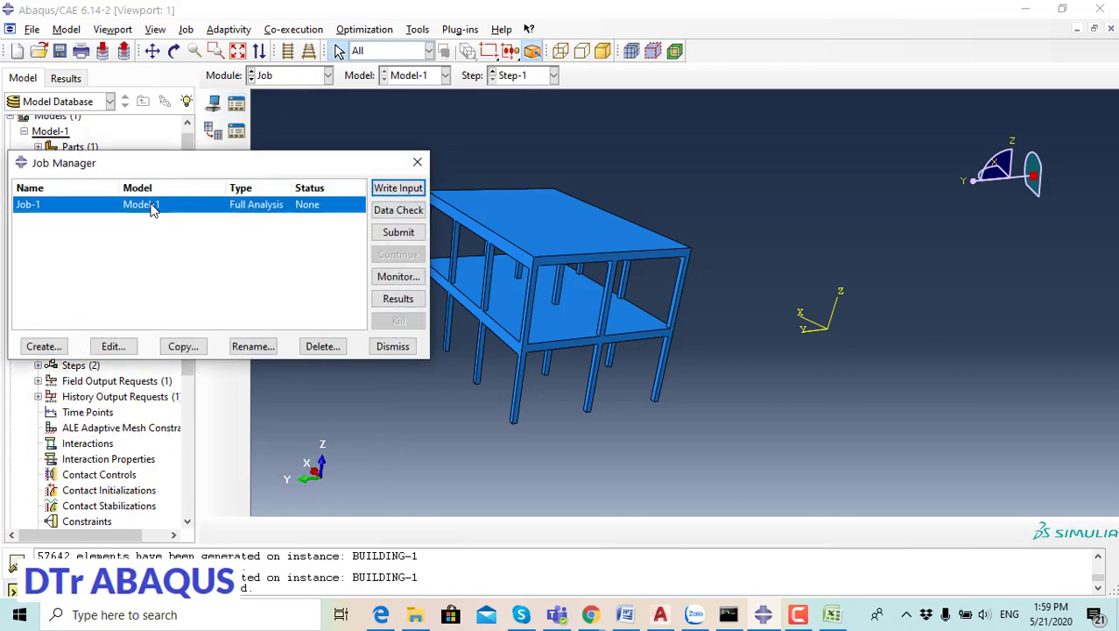
left_click(322, 346)
left_click(500, 344)
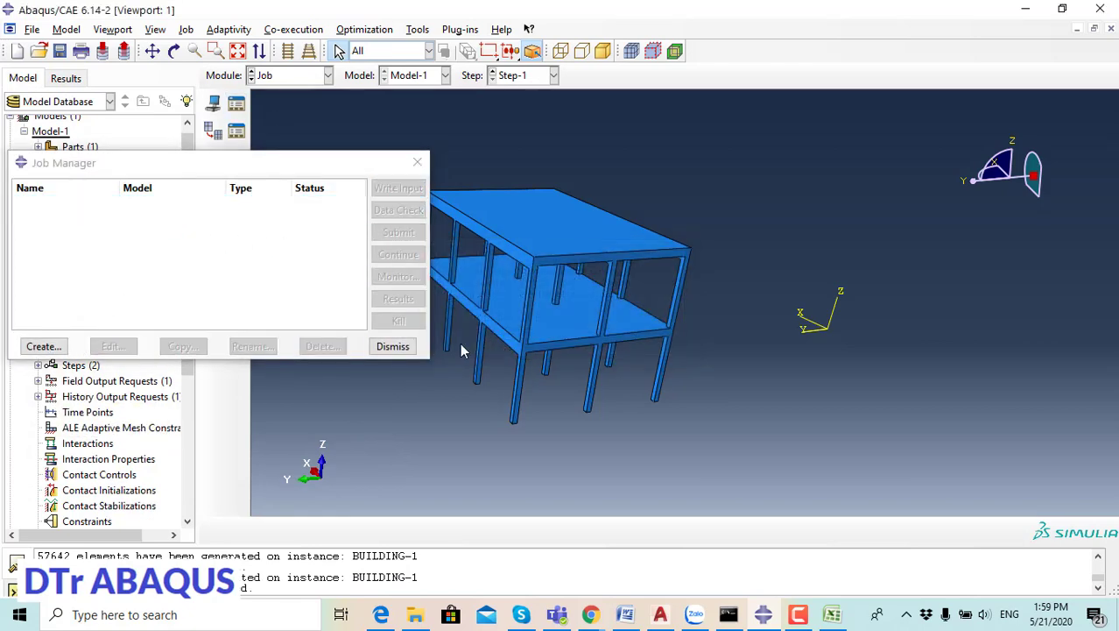
left_click(44, 346)
left_click(80, 212)
type("-1")
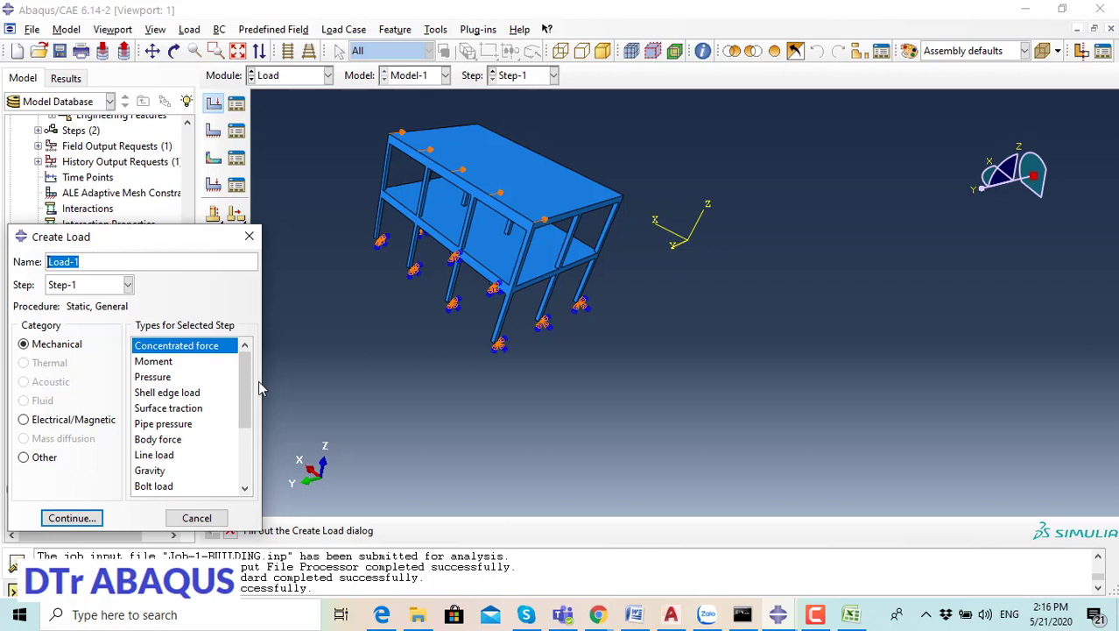
Step: Create Load-1 as a 50E5 pressure on the top and middle slab surfaces
left_click(168, 380)
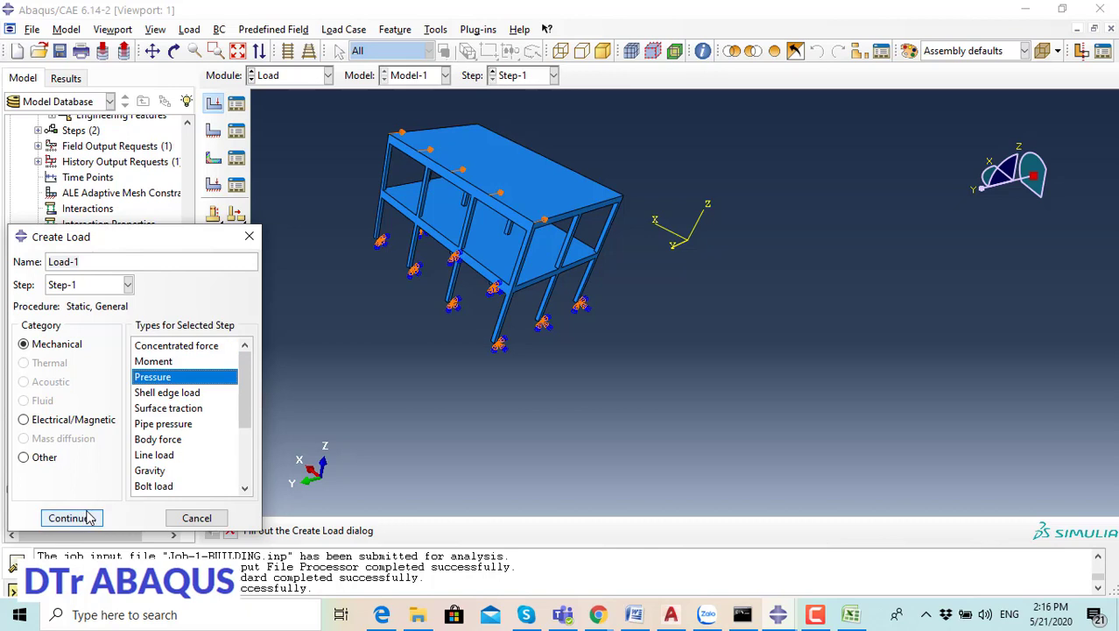
left_click(89, 518)
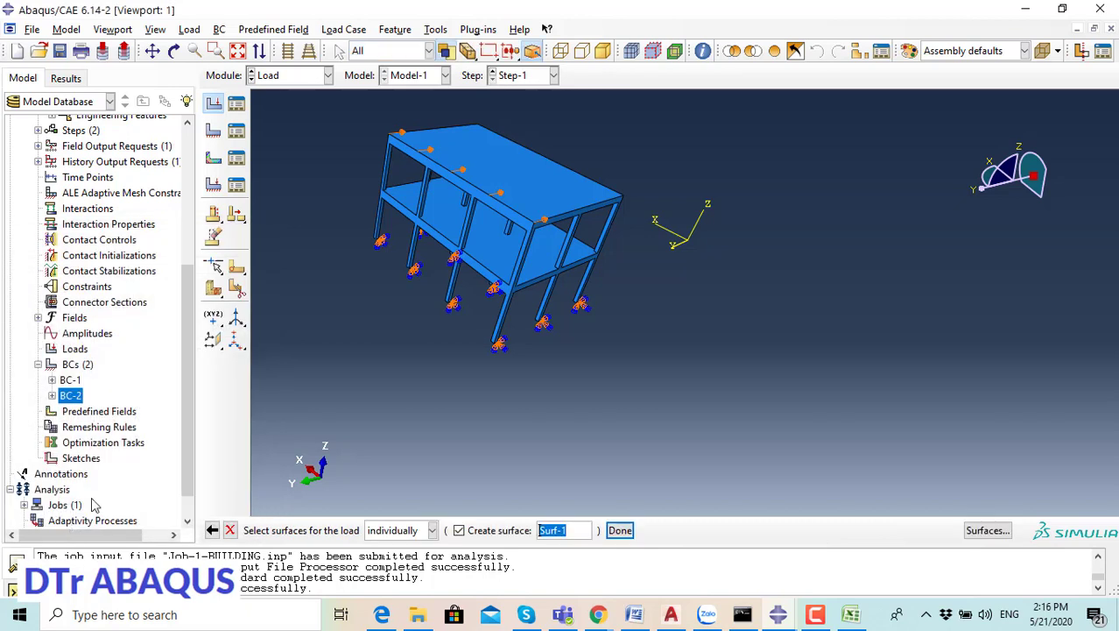
left_click(519, 206)
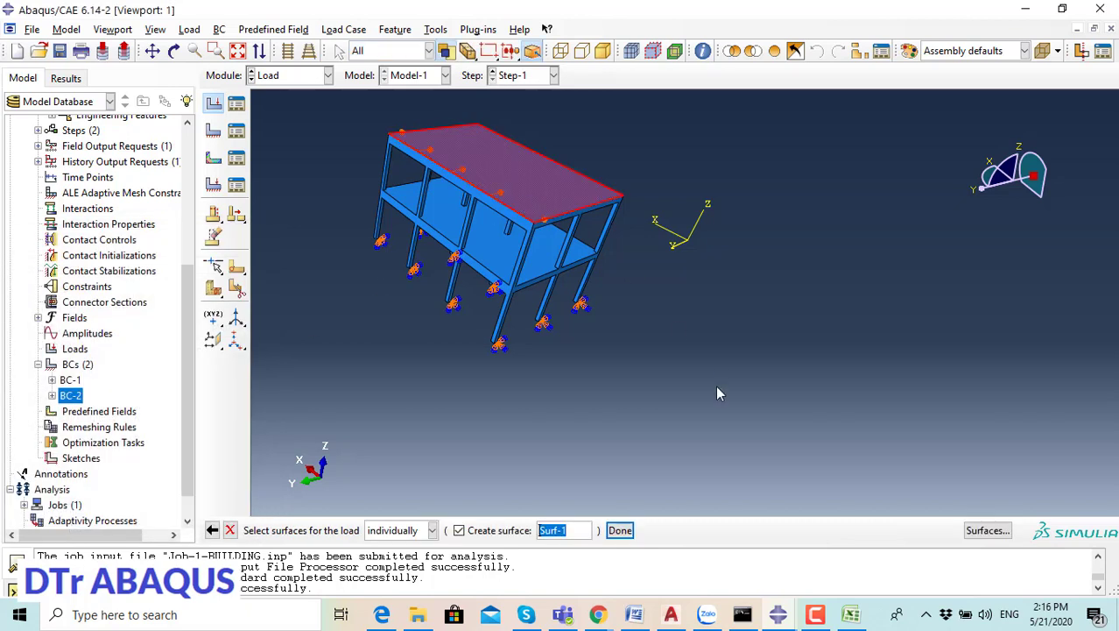
left_click(504, 264, "shift")
middle_click(736, 325)
type("50E5")
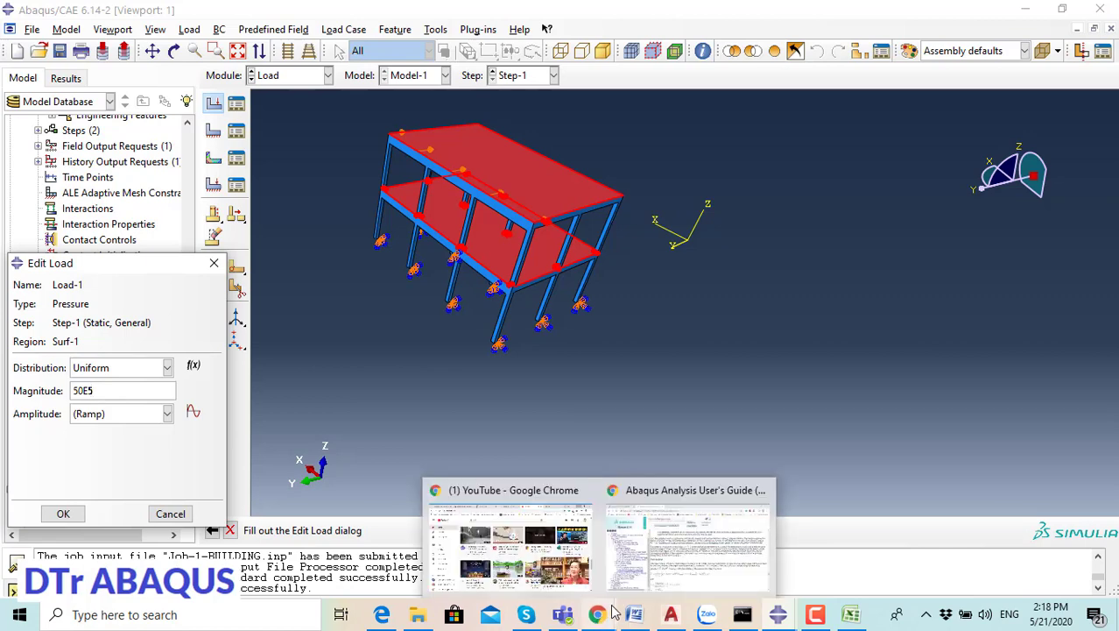
left_click(64, 515)
left_click(328, 75)
Step: Resubmit Job-1-BUILDING with overwrite, then kill the running analysis
left_click(280, 215)
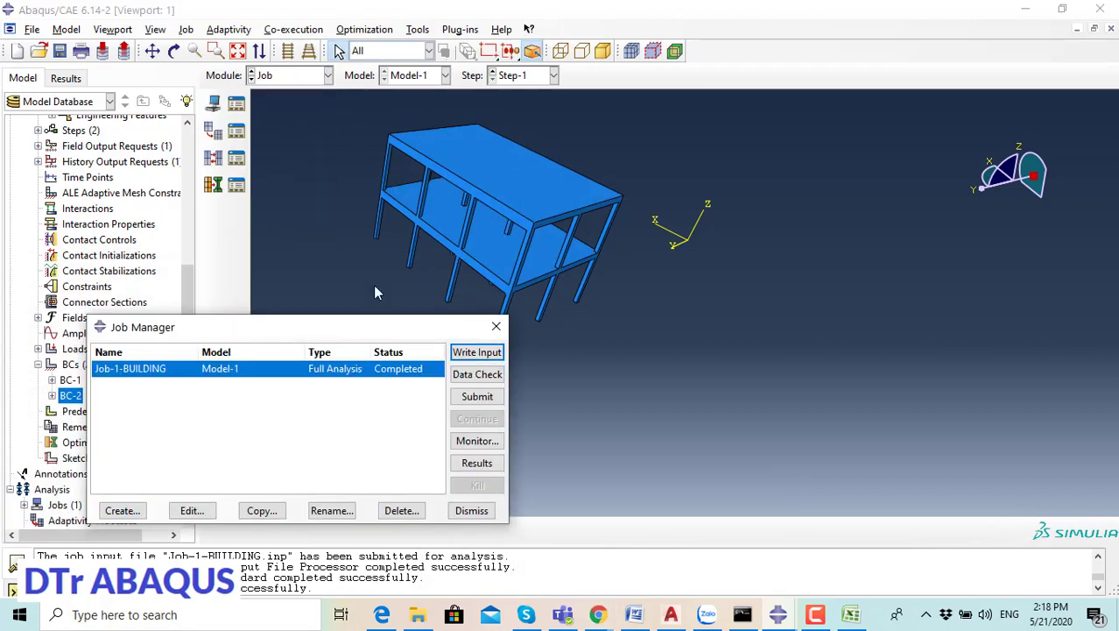
left_click(477, 396)
left_click(55, 216)
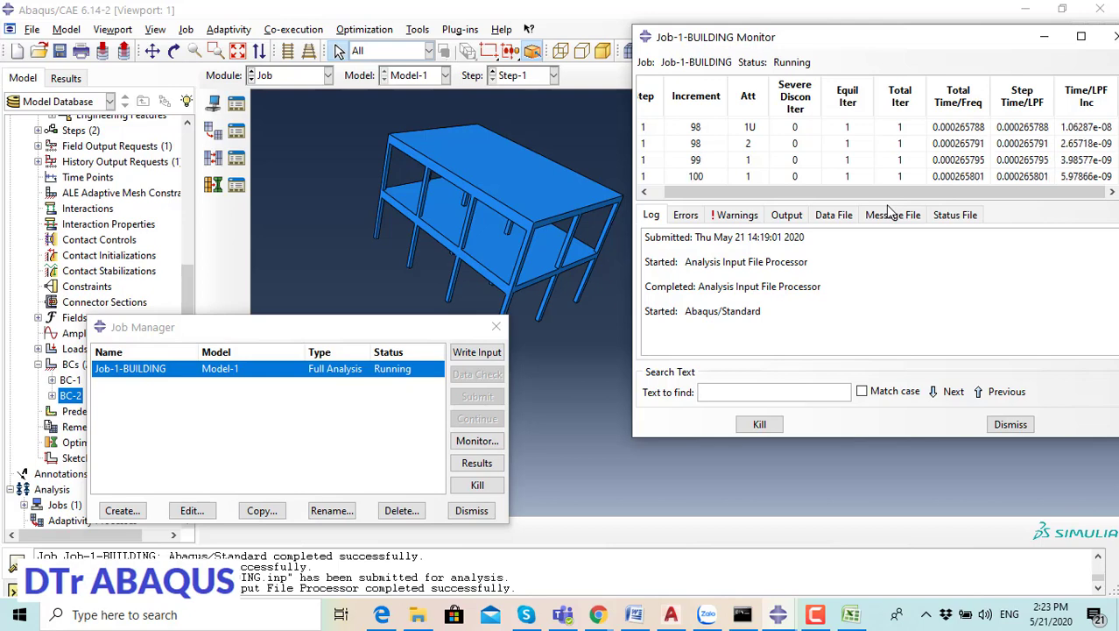
left_click(477, 484)
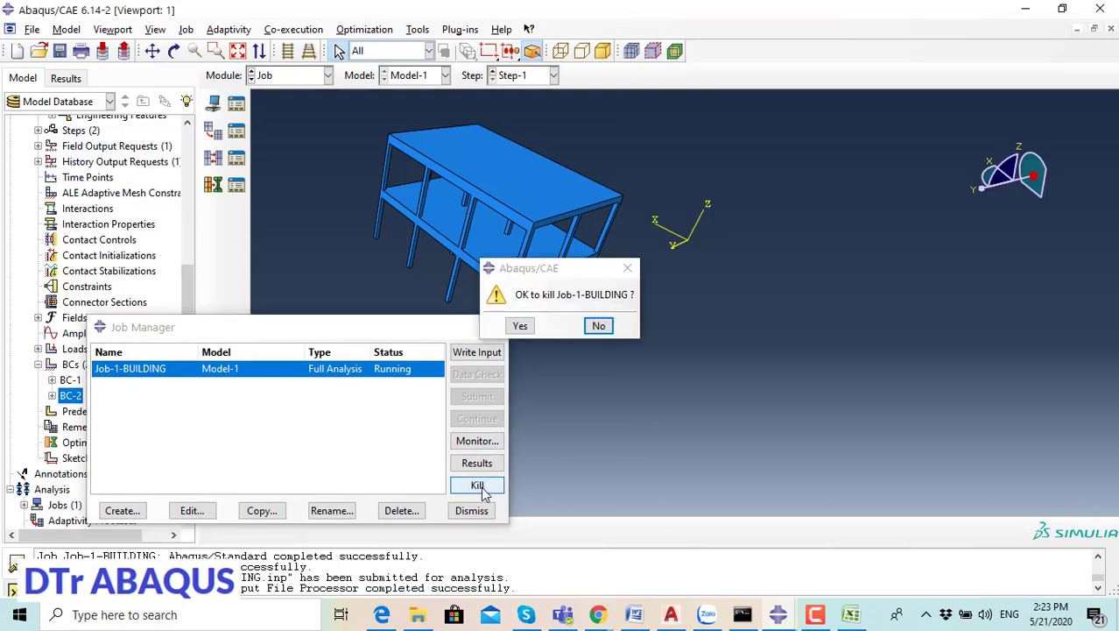
left_click(522, 324)
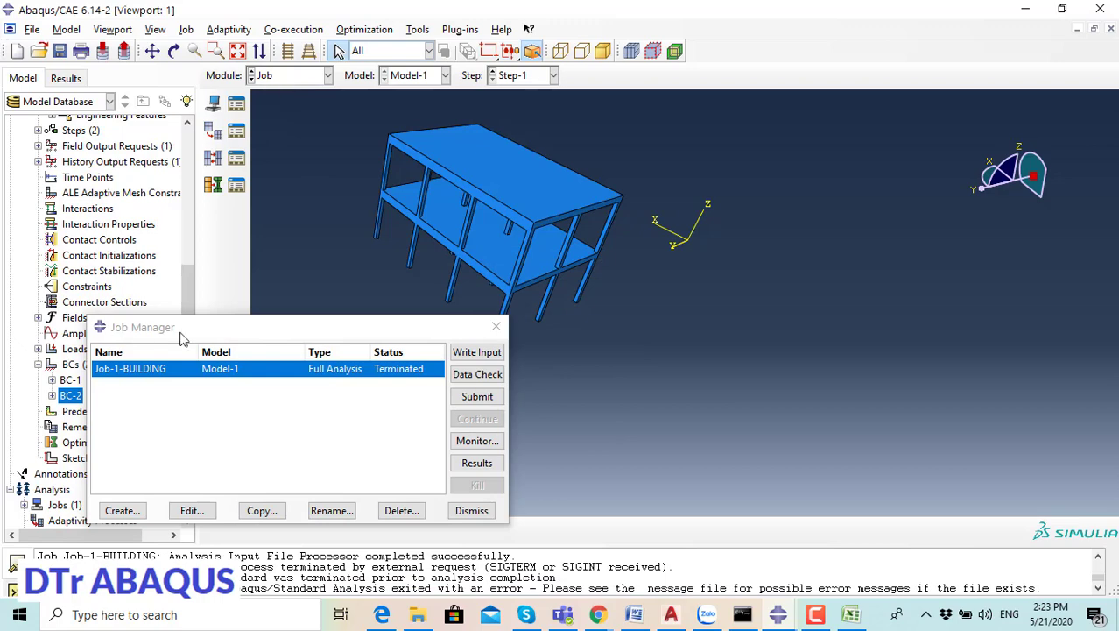
left_click_drag(312, 327, 747, 381)
Step: Close BC-2 unchanged, then set Load-1's pressure magnitude to 5E-6
double_click(70, 395)
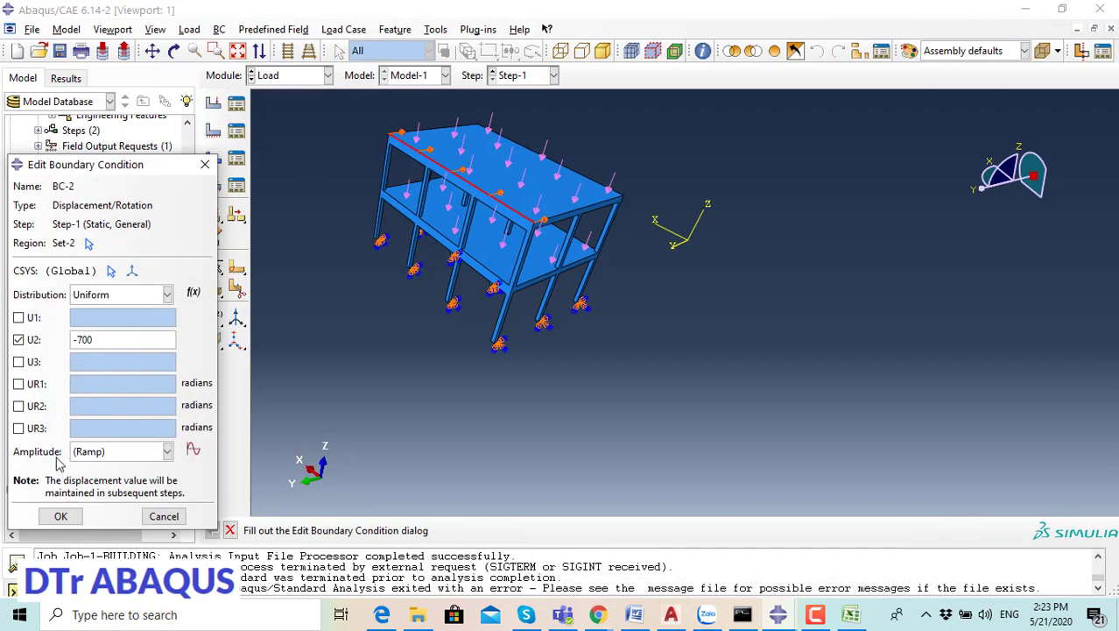
left_click(61, 516)
left_click(38, 349)
double_click(70, 364)
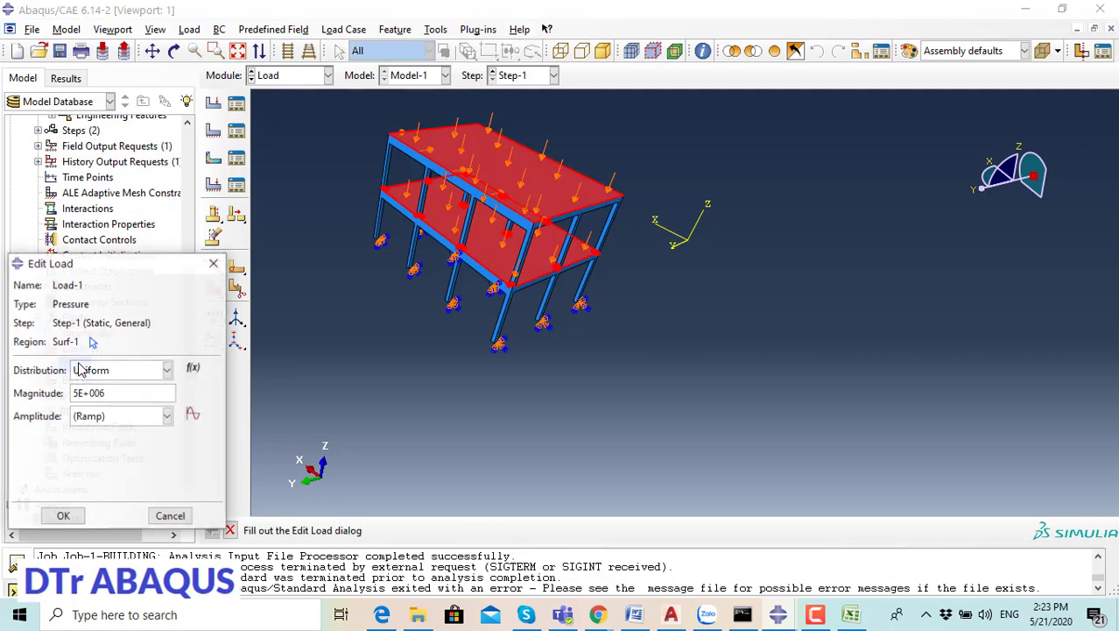
left_click_drag(107, 392, 79, 394)
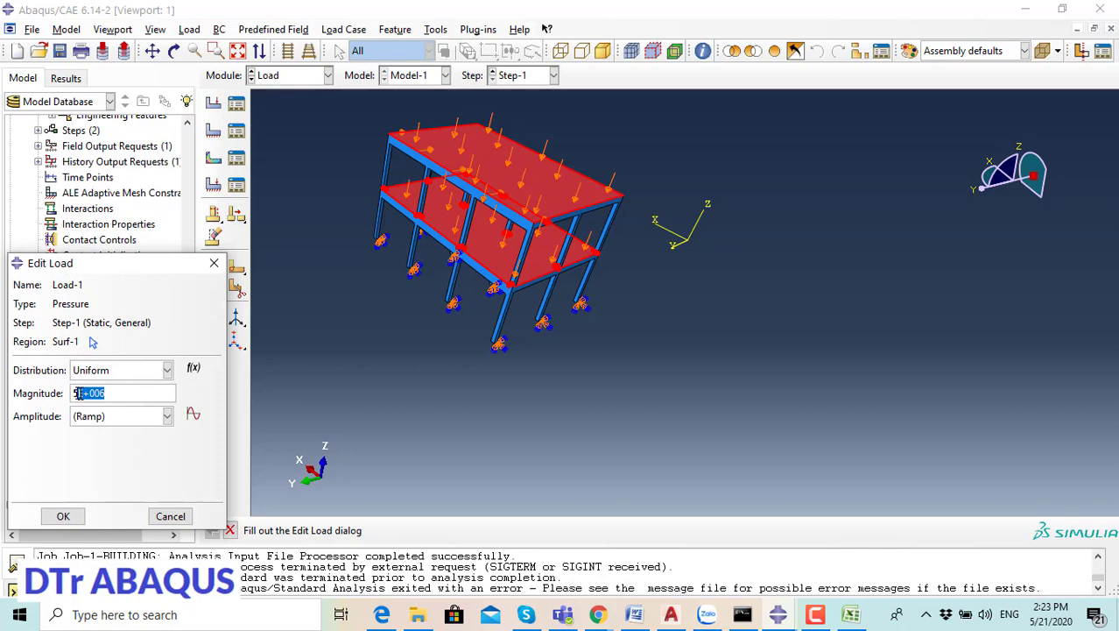
type("5E-")
type("6")
left_click(63, 516)
Step: Resubmit Job-1-BUILDING from the Job module, overwriting old files, and open its results
left_click(327, 75)
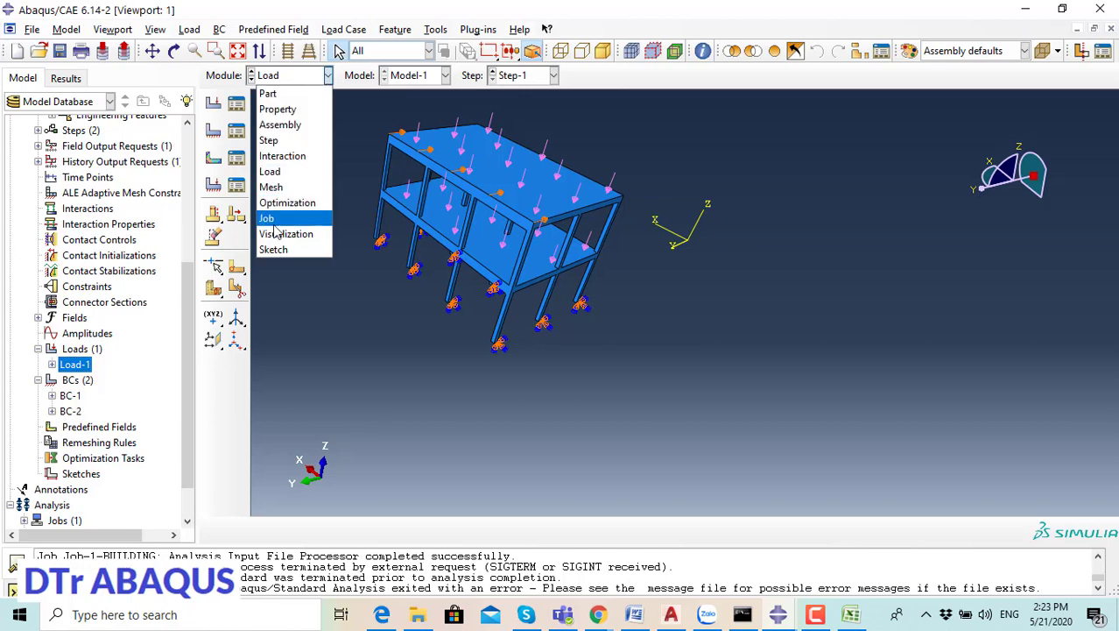
left_click(275, 218)
left_click(913, 456)
left_click(62, 218)
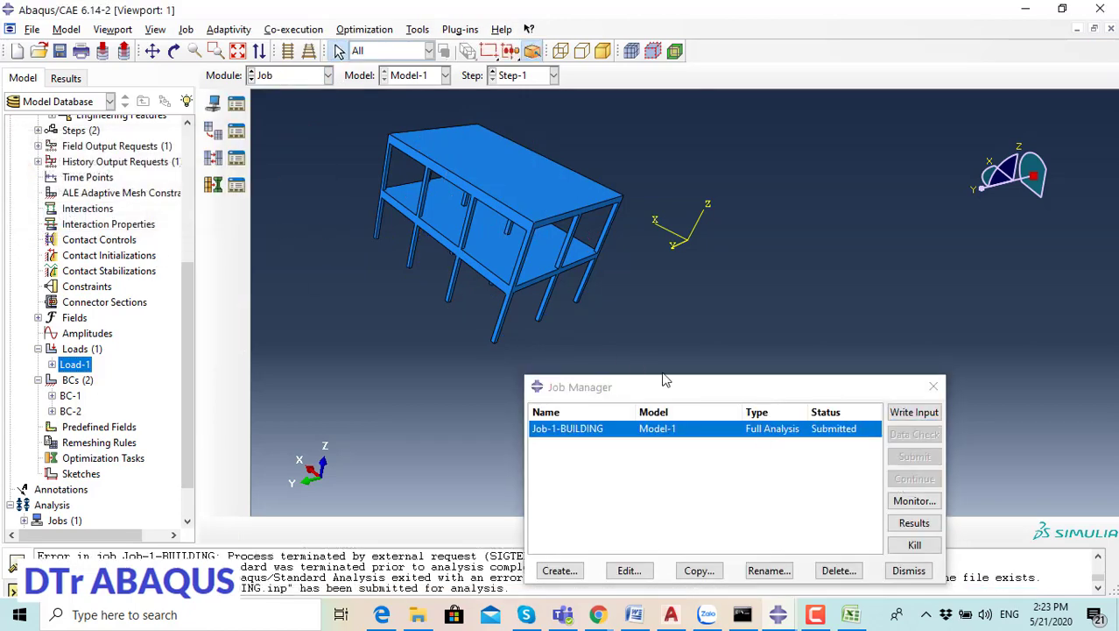
left_click(913, 500)
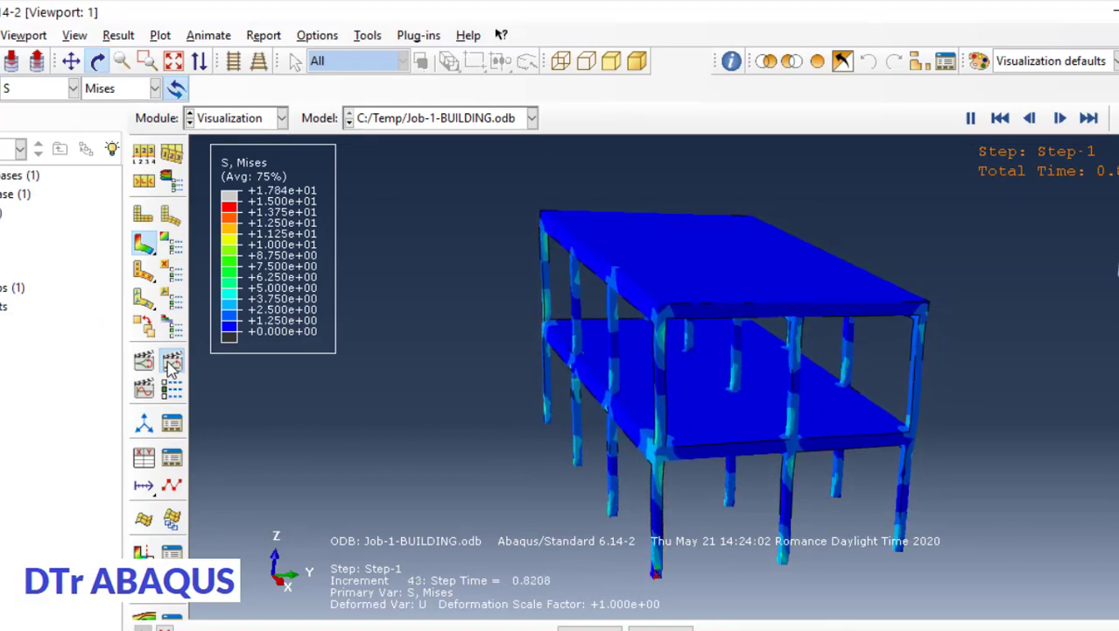
Step: Fix the Mises contour maximum limit at 5, then orbit the frame to a side view
key("ctrl+alt")
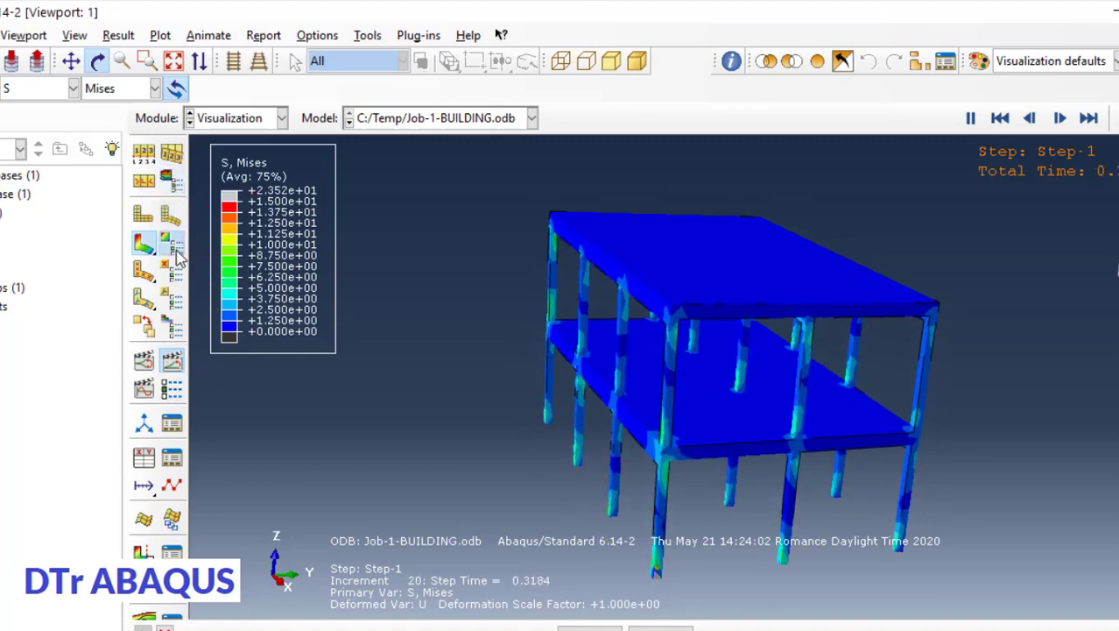
left_click(175, 249)
left_click(967, 294)
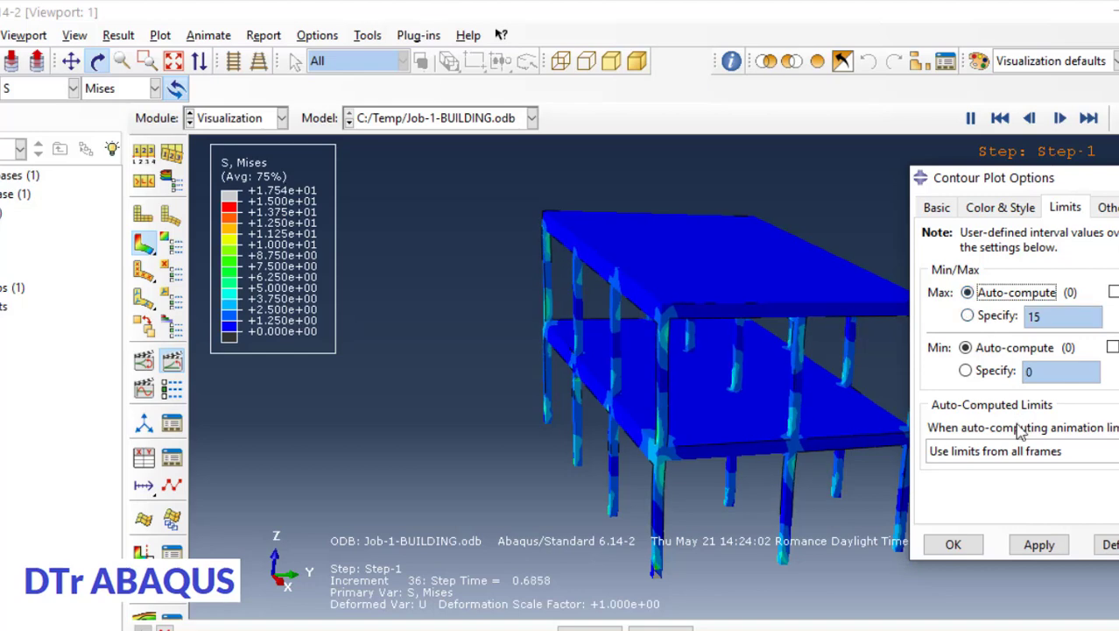
left_click(1040, 545)
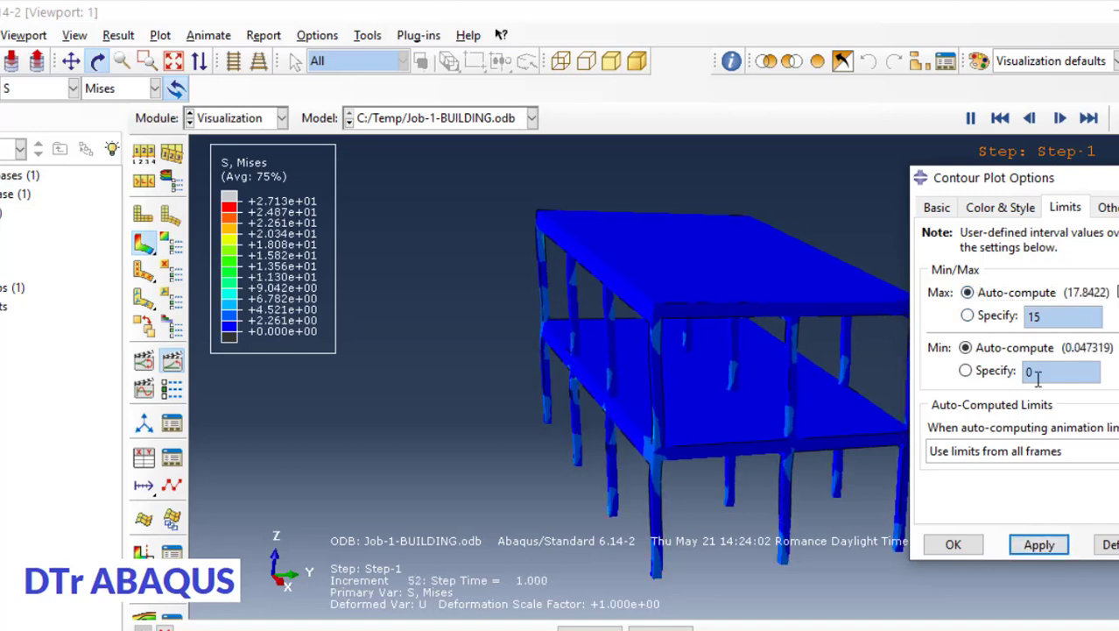
left_click(989, 317)
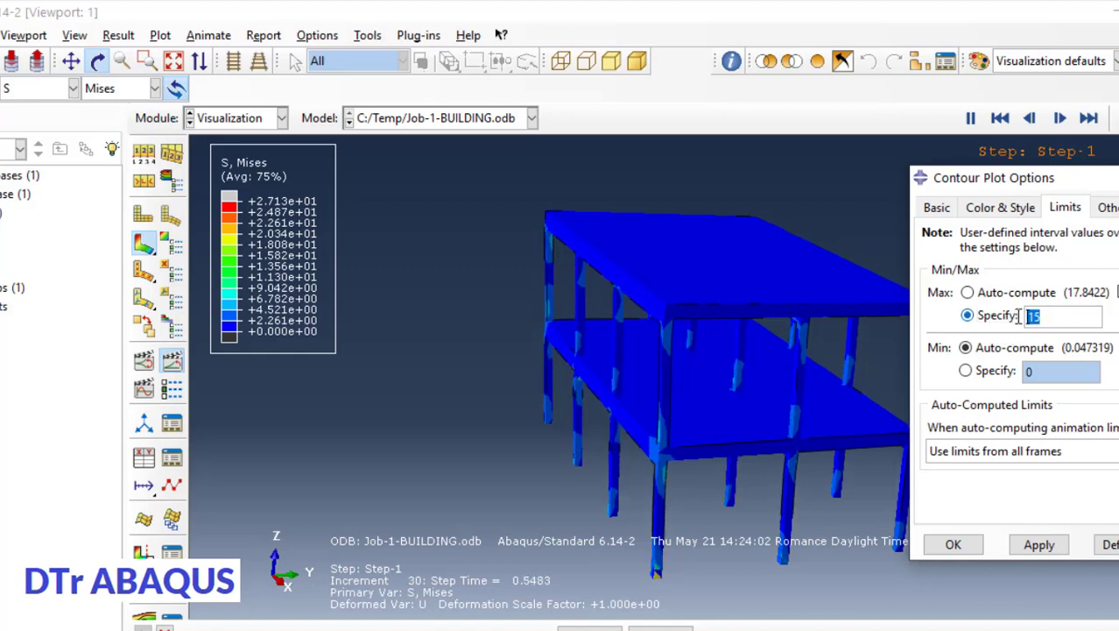
left_click(1062, 315)
type("5")
left_click(1036, 545)
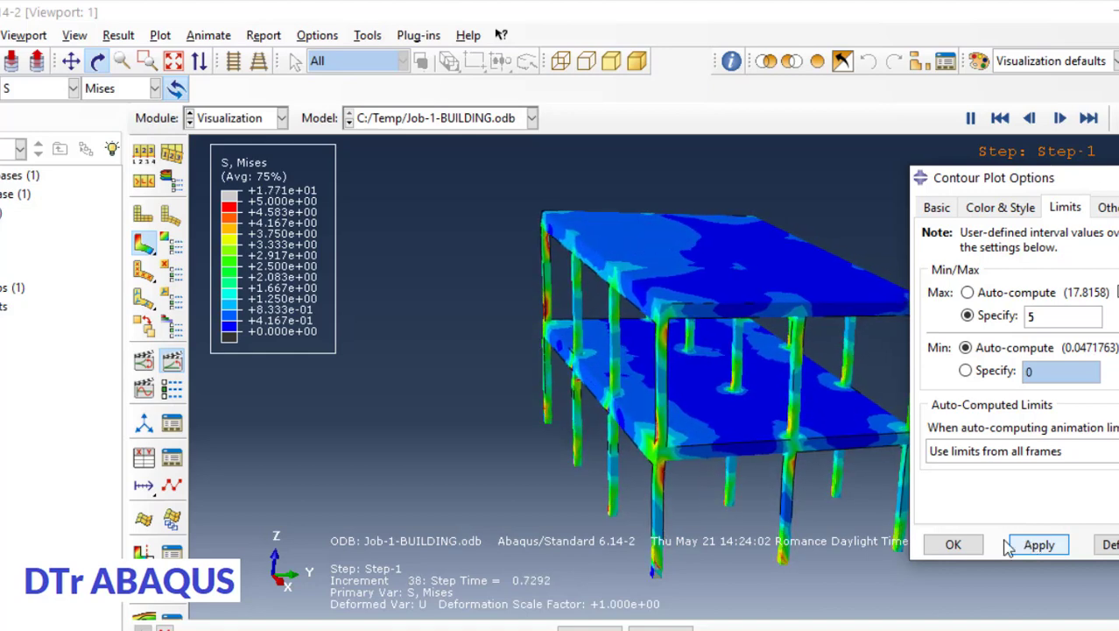
left_click(953, 544)
mouse_move(380, 352)
left_mouse_down()
mouse_move(659, 445)
mouse_move(464, 300)
left_mouse_up()
left_click_drag(751, 400, 759, 376)
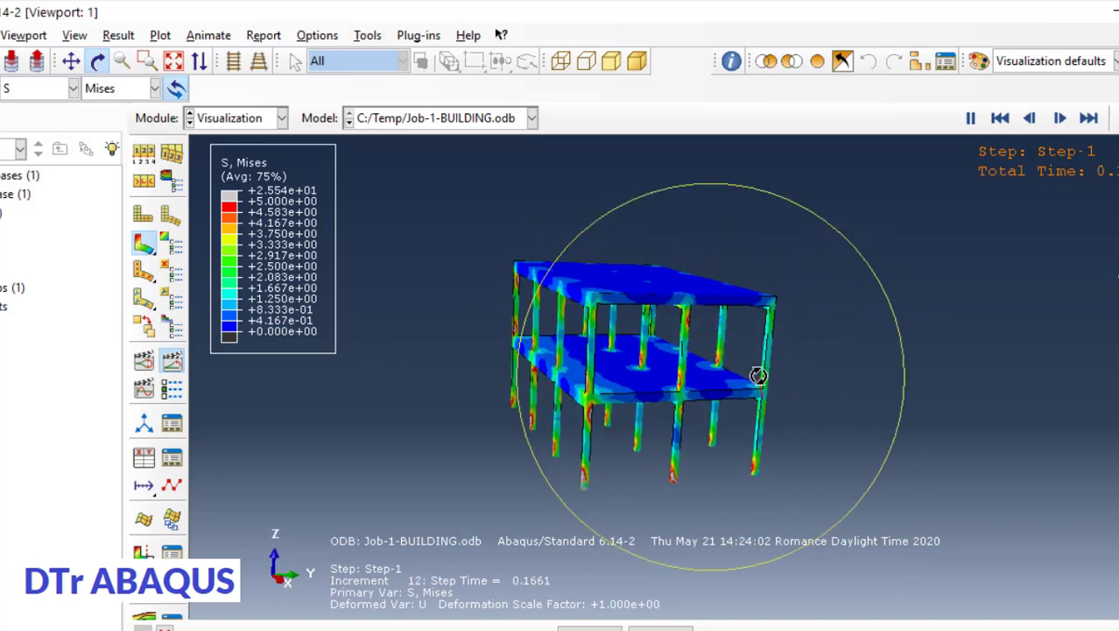
middle_click(862, 529)
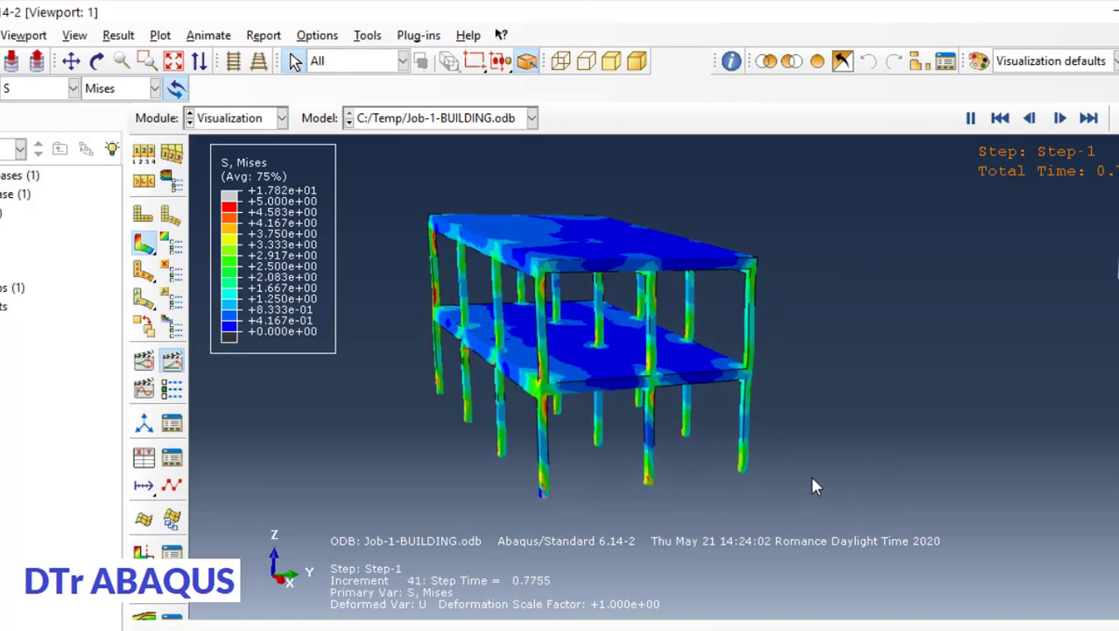